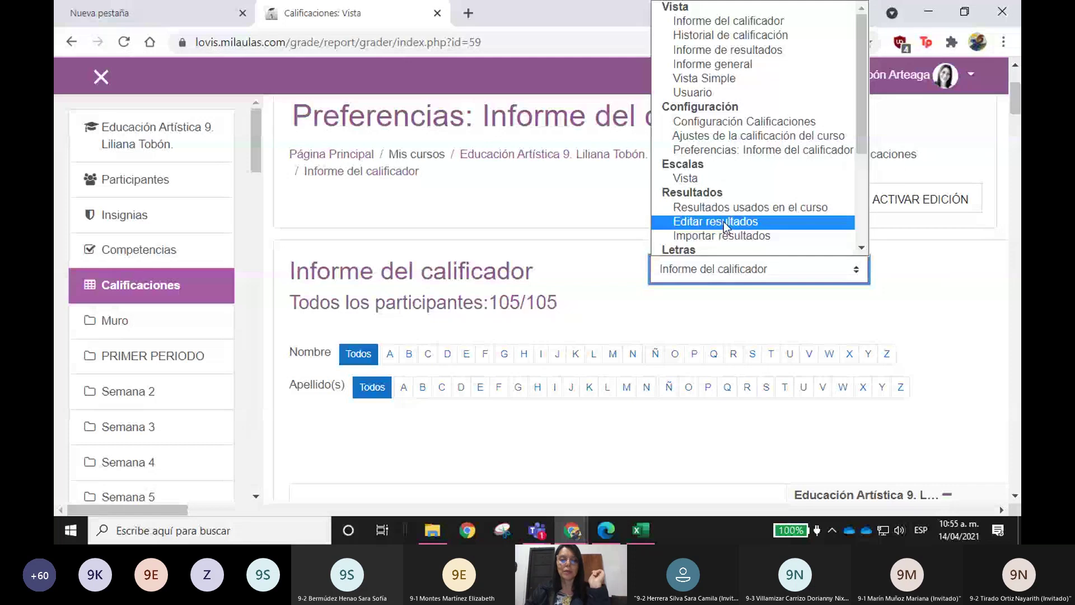
Step: Choose the Excel spreadsheet export for the course grades and deselect all the grade items
{"action": "scroll", "coordinate": [728, 234], "scroll_direction": "down", "scroll_amount": 3}
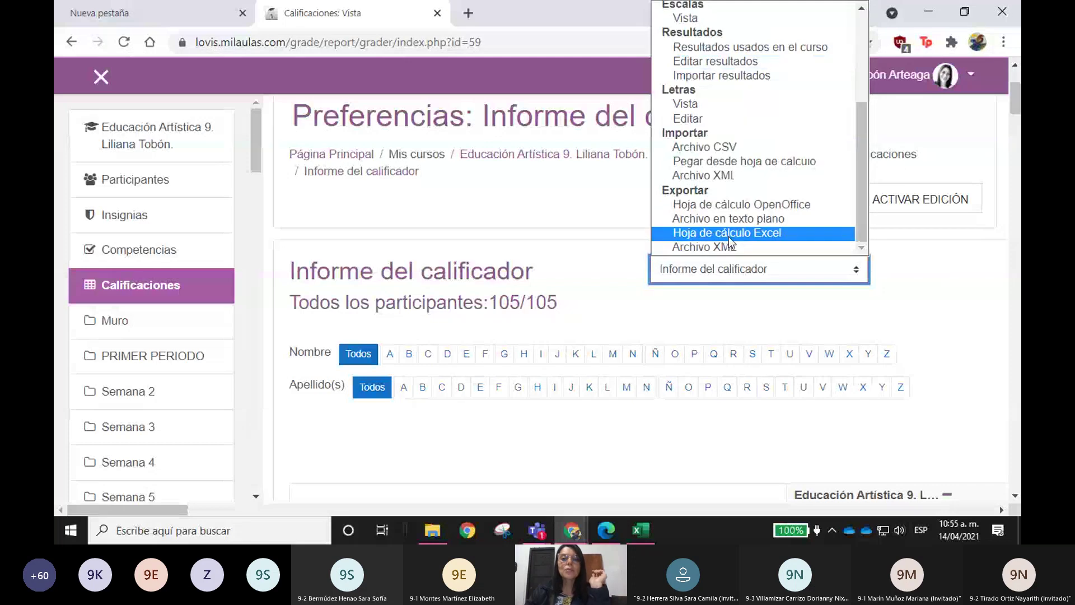
{"action": "left_click", "coordinate": [727, 235]}
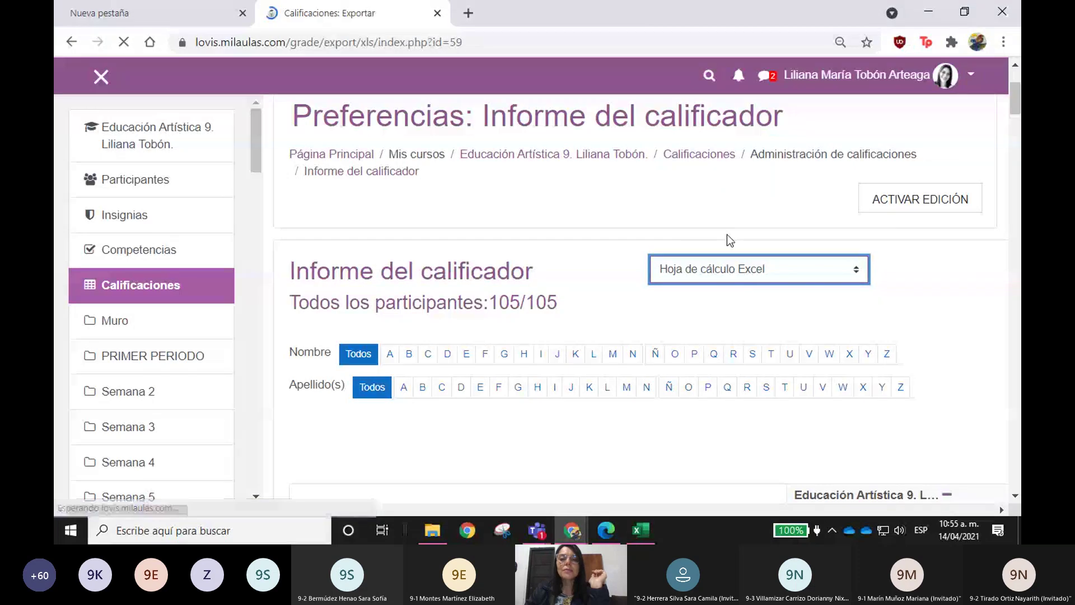
{"action": "scroll", "coordinate": [728, 238], "scroll_direction": "down", "scroll_amount": 13}
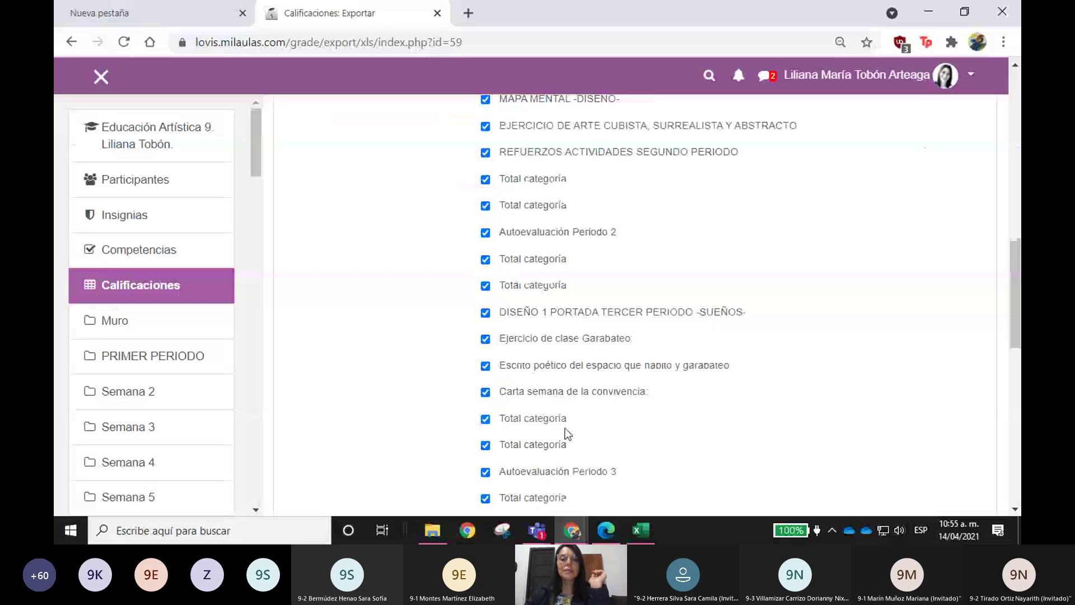
{"action": "scroll", "coordinate": [568, 434], "scroll_direction": "down", "scroll_amount": 4}
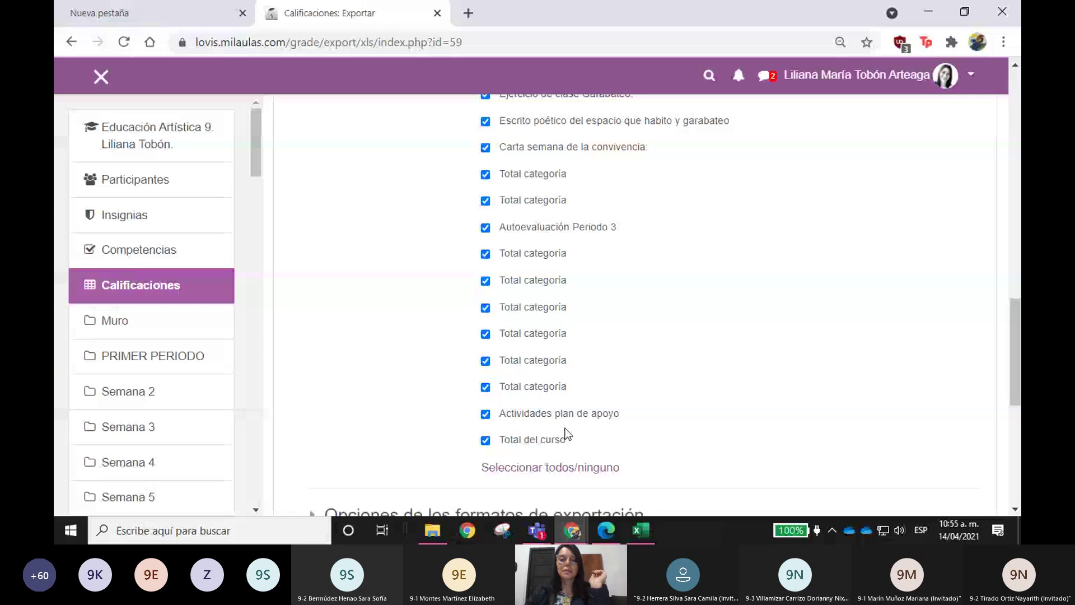
{"action": "left_click", "coordinate": [560, 467]}
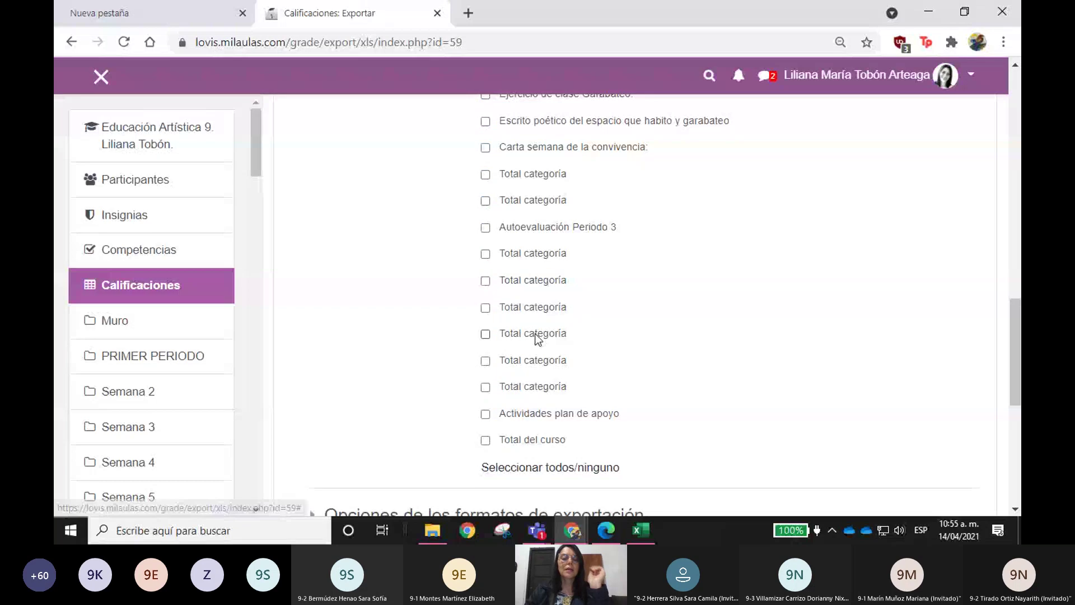
Step: Include the "Total categoría" item directly above Autoevaluación Periodo 1 in the export
{"action": "scroll", "coordinate": [536, 338], "scroll_direction": "up", "scroll_amount": 4}
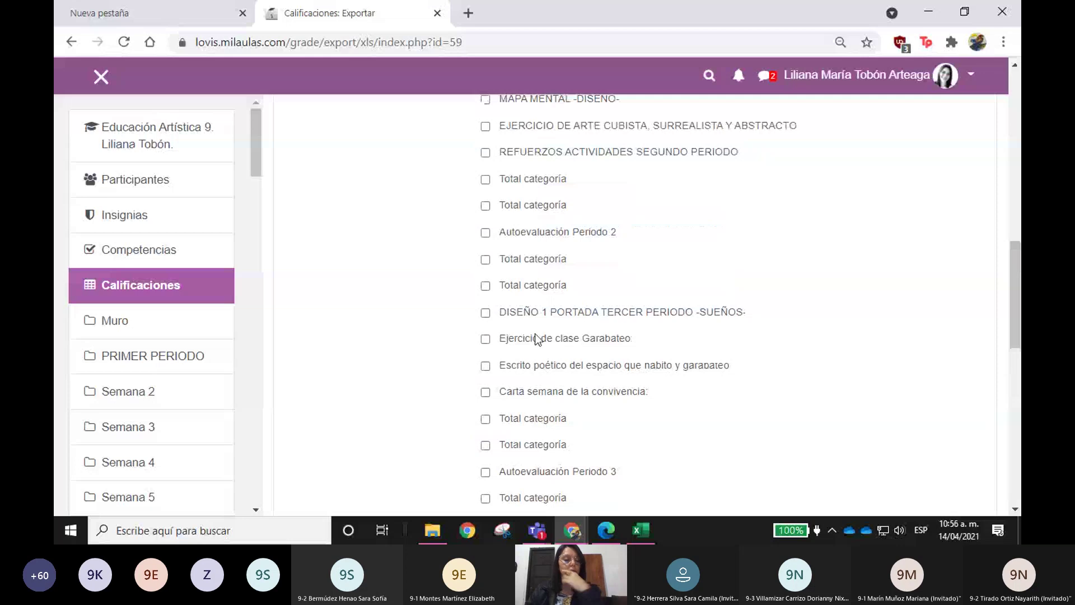
{"action": "scroll", "coordinate": [510, 197], "scroll_direction": "up", "scroll_amount": 1}
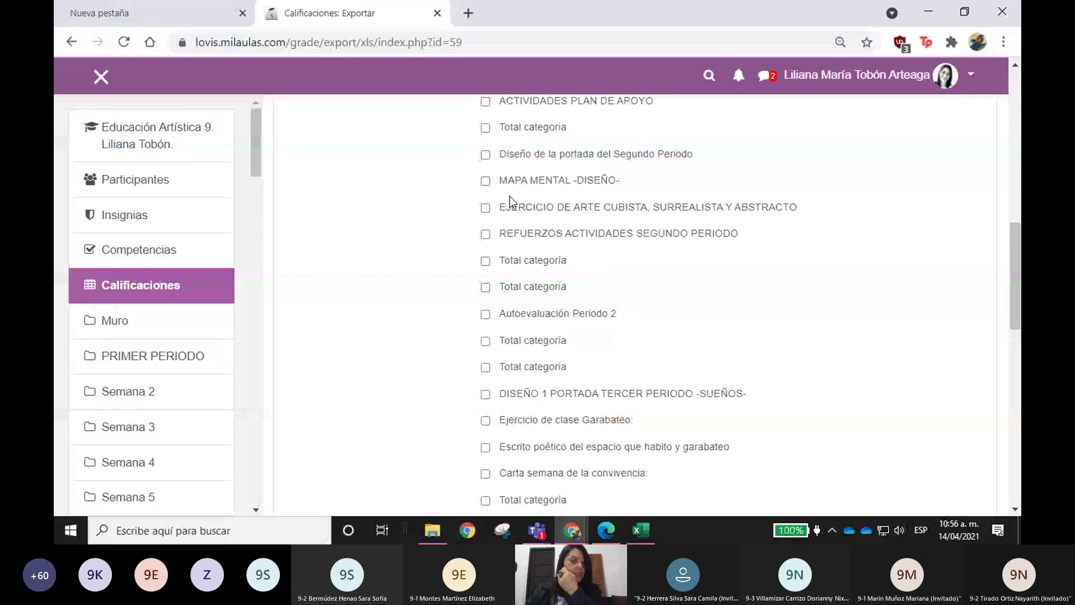
{"action": "scroll", "coordinate": [488, 268], "scroll_direction": "up", "scroll_amount": 3}
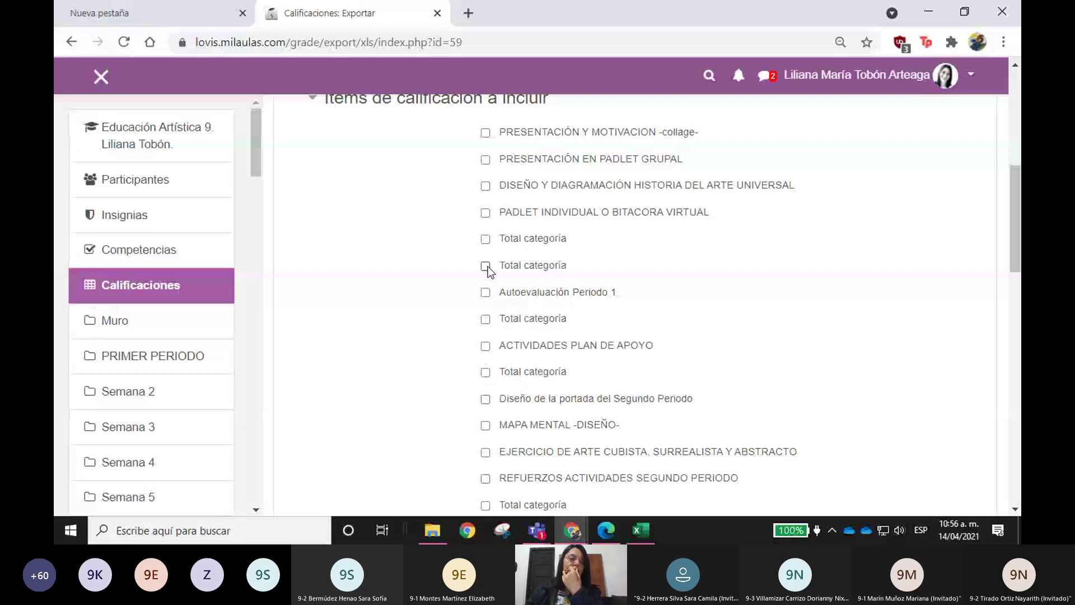
{"action": "left_click", "coordinate": [487, 268]}
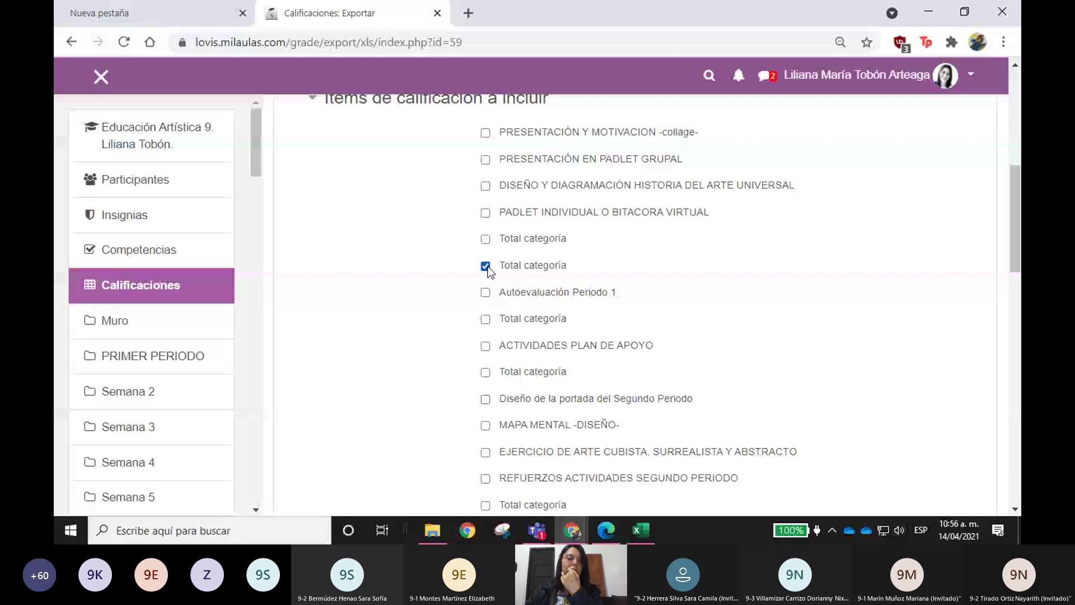
Step: Add Autoevaluación Periodo 1 to the export, then download the grades file and open it in Excel
{"action": "scroll", "coordinate": [545, 251], "scroll_direction": "down", "scroll_amount": 10}
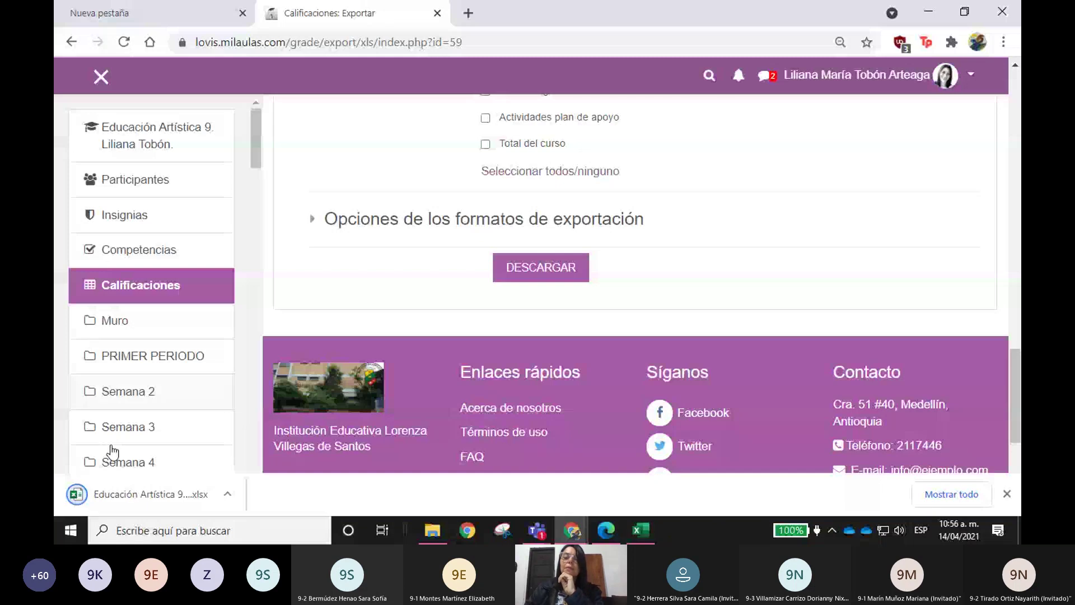
{"action": "left_click", "coordinate": [138, 495]}
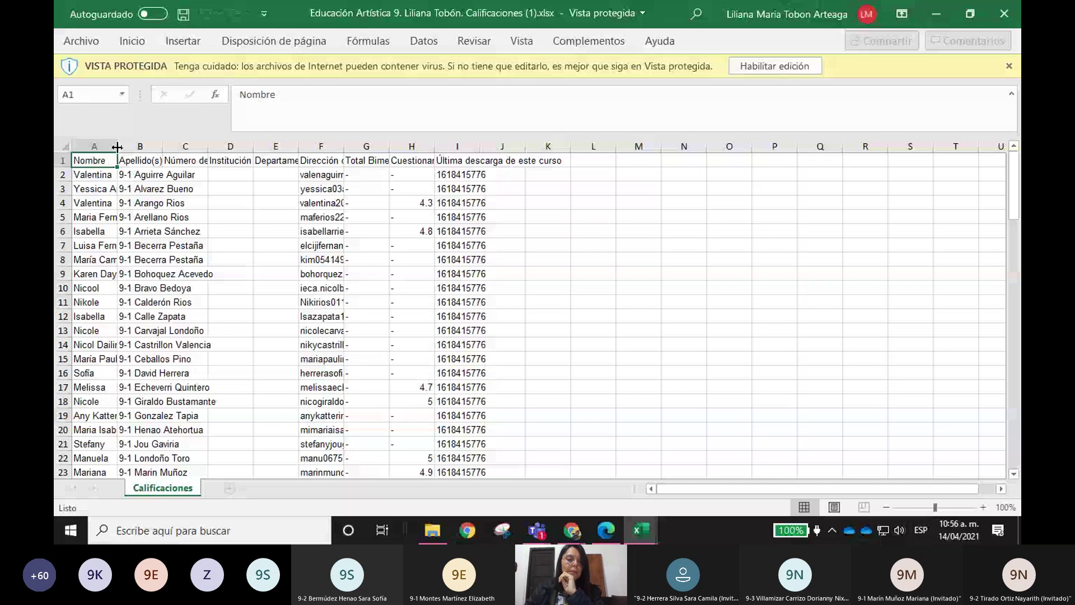
Step: Enable editing of the workbook and widen the Nombre and Apellido(s) columns
{"action": "left_click_drag", "start_coordinate": [117, 147], "coordinate": [299, 213]}
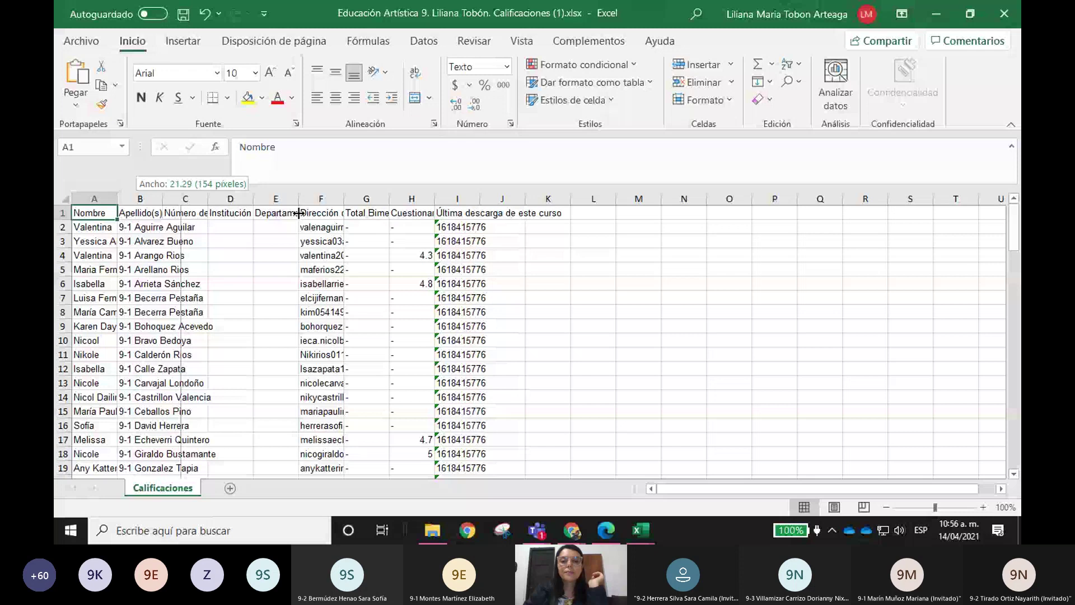
{"action": "left_click_drag", "start_coordinate": [299, 213], "coordinate": [263, 213]}
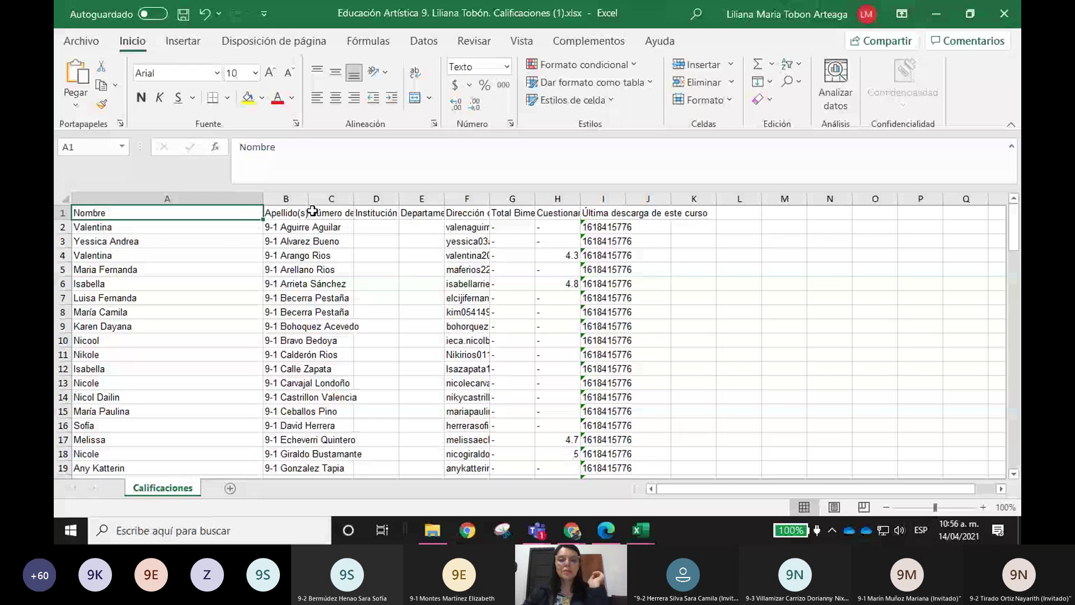
{"action": "left_click_drag", "start_coordinate": [308, 199], "coordinate": [439, 198]}
Step: Delete the columns from Número de ID through the period total, plus the "Última descarga de este curso" column
{"action": "left_click_drag", "start_coordinate": [462, 198], "coordinate": [598, 199]}
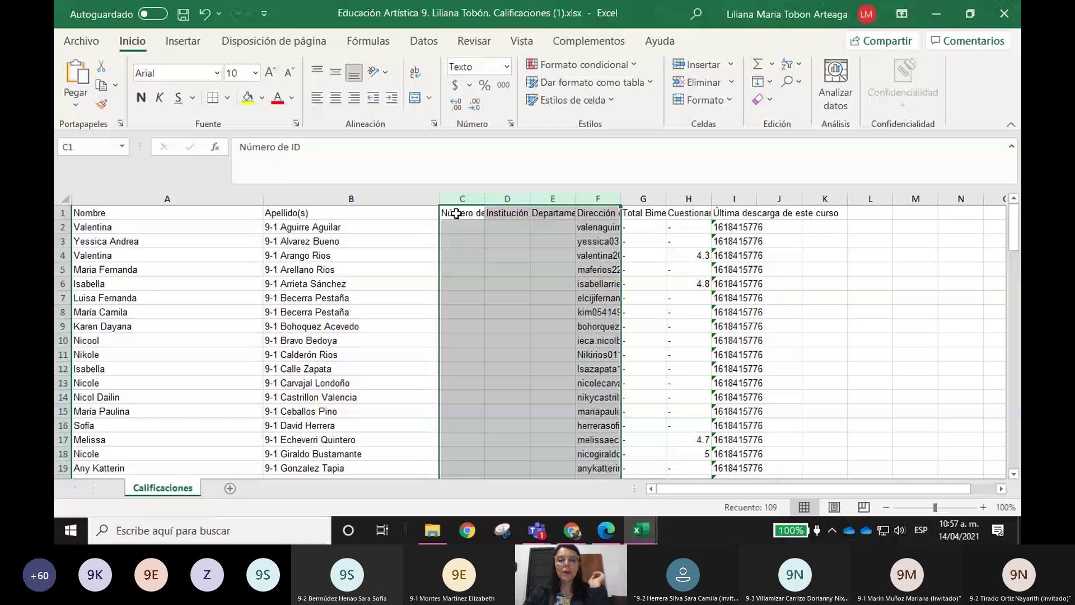
{"action": "key", "text": "ctrl+minus"}
{"action": "left_click", "coordinate": [507, 213]}
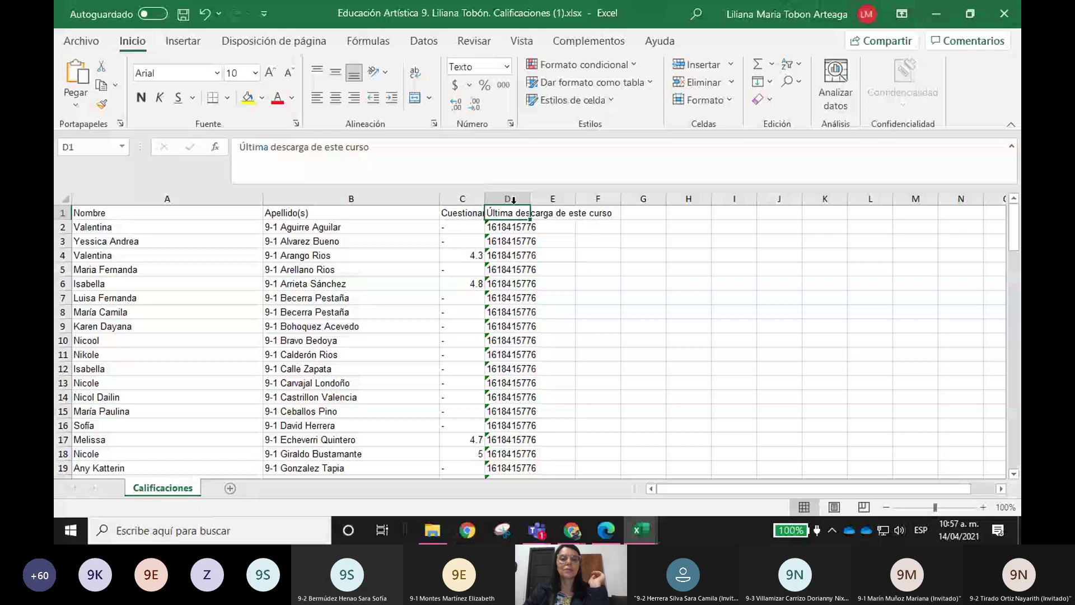
{"action": "right_click", "coordinate": [513, 200]}
{"action": "left_click", "coordinate": [555, 348]}
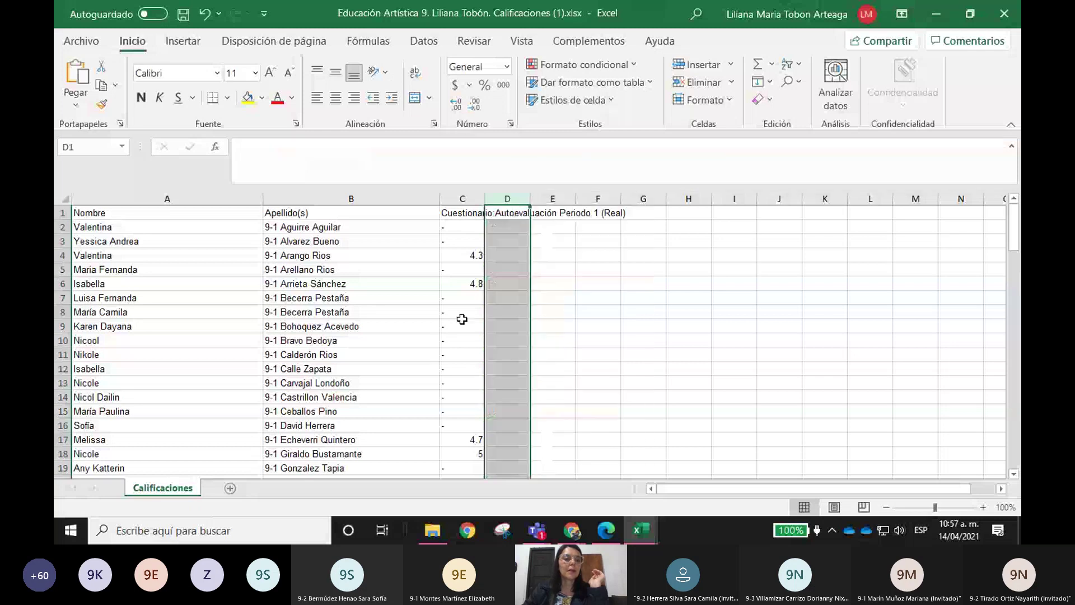
Step: Fit the widths of the Nombre and Apellido(s) columns to their contents
{"action": "double_click", "coordinate": [261, 197]}
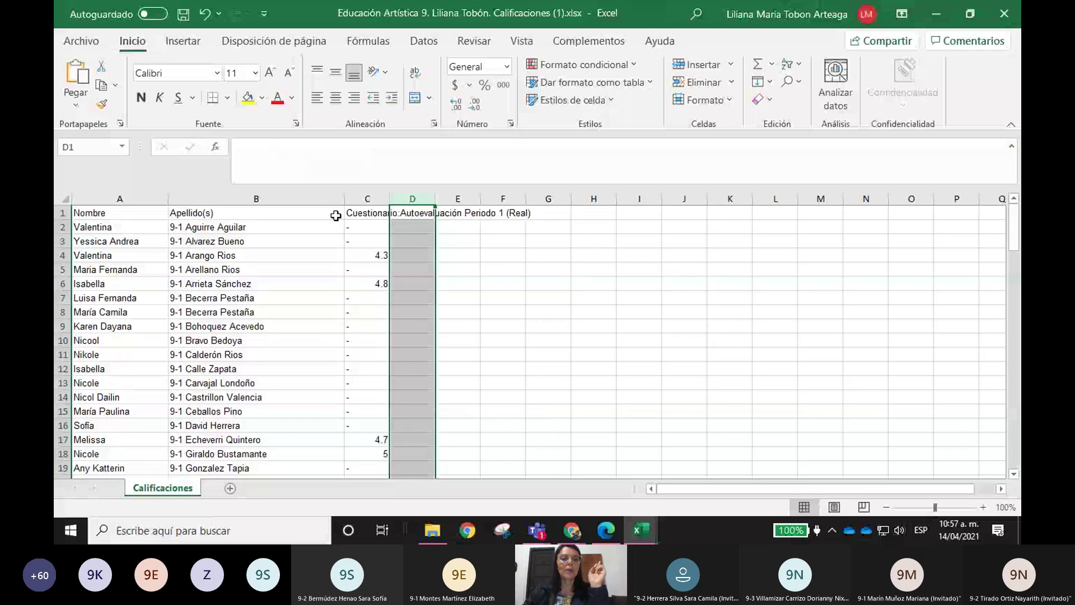
{"action": "double_click", "coordinate": [345, 198]}
{"action": "left_click", "coordinate": [490, 293]}
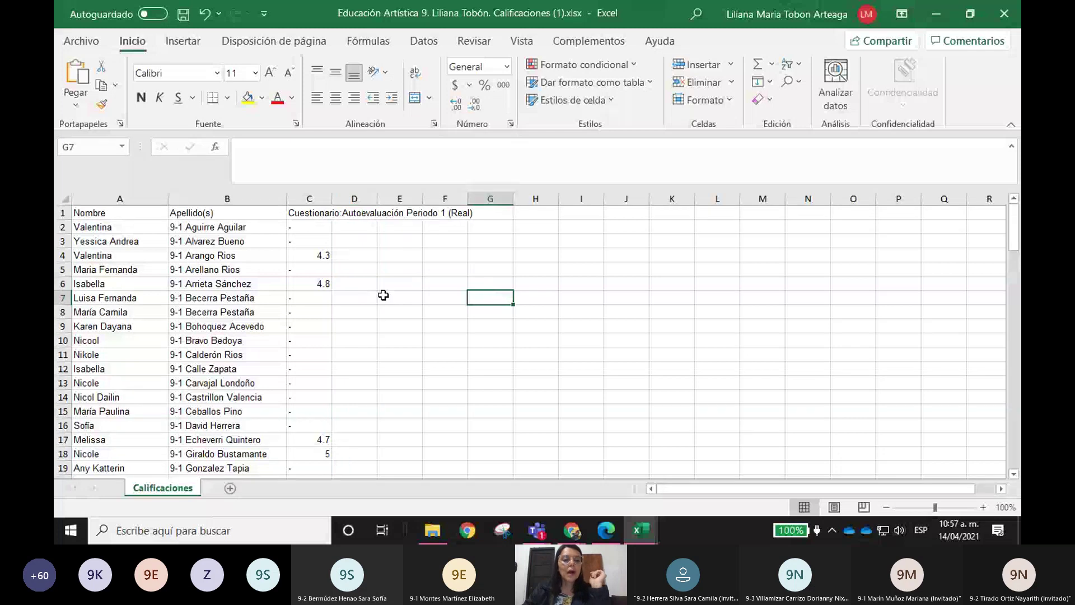
Step: Review the Autoevaluación Periodo 1 grades of all students down to the last row, with the sheet enlarged to 140%
{"action": "scroll", "coordinate": [383, 295], "scroll_direction": "down", "scroll_amount": 3}
{"action": "scroll", "coordinate": [360, 290], "scroll_direction": "down", "scroll_amount": 3}
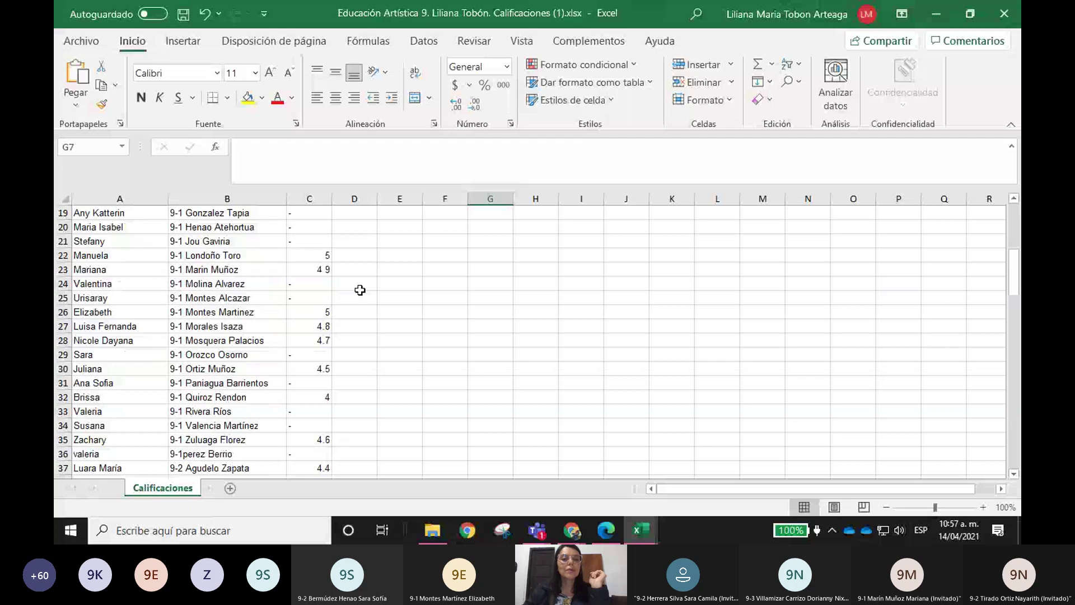
{"action": "scroll", "coordinate": [360, 290], "scroll_direction": "up", "scroll_amount": 6}
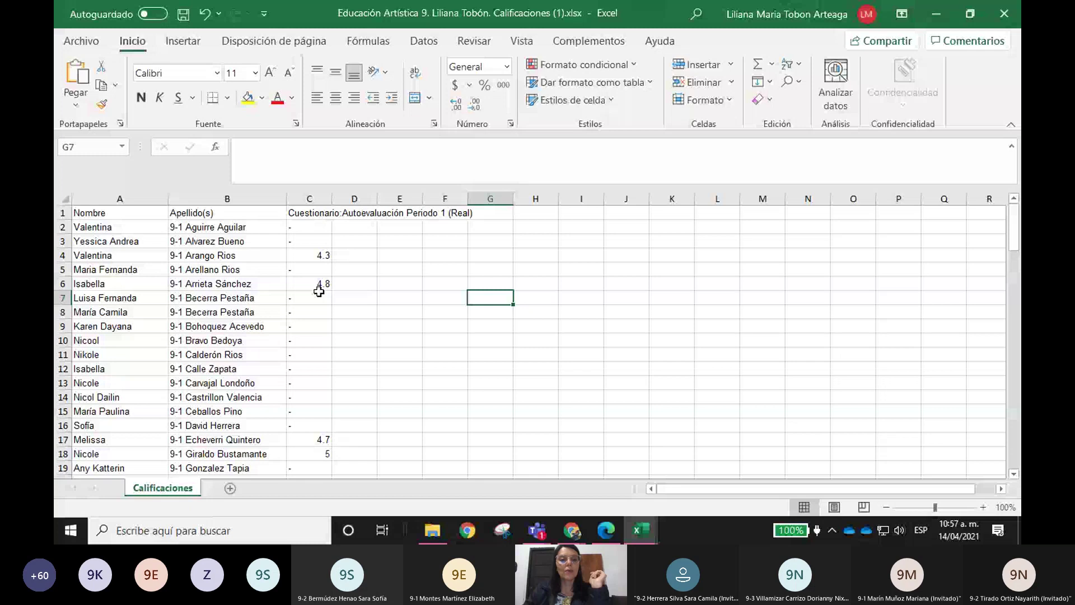
{"action": "scroll", "coordinate": [319, 291], "scroll_direction": "down", "scroll_amount": 17}
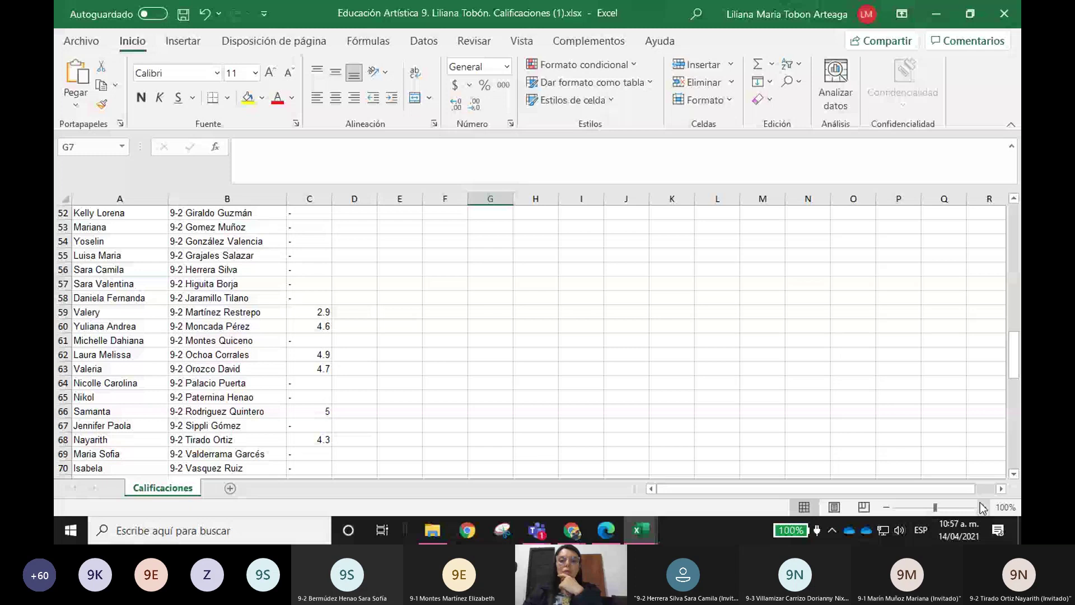
{"action": "left_click", "coordinate": [983, 507]}
{"action": "left_click", "coordinate": [984, 507]}
{"action": "left_click", "coordinate": [983, 507]}
{"action": "left_click", "coordinate": [984, 507]}
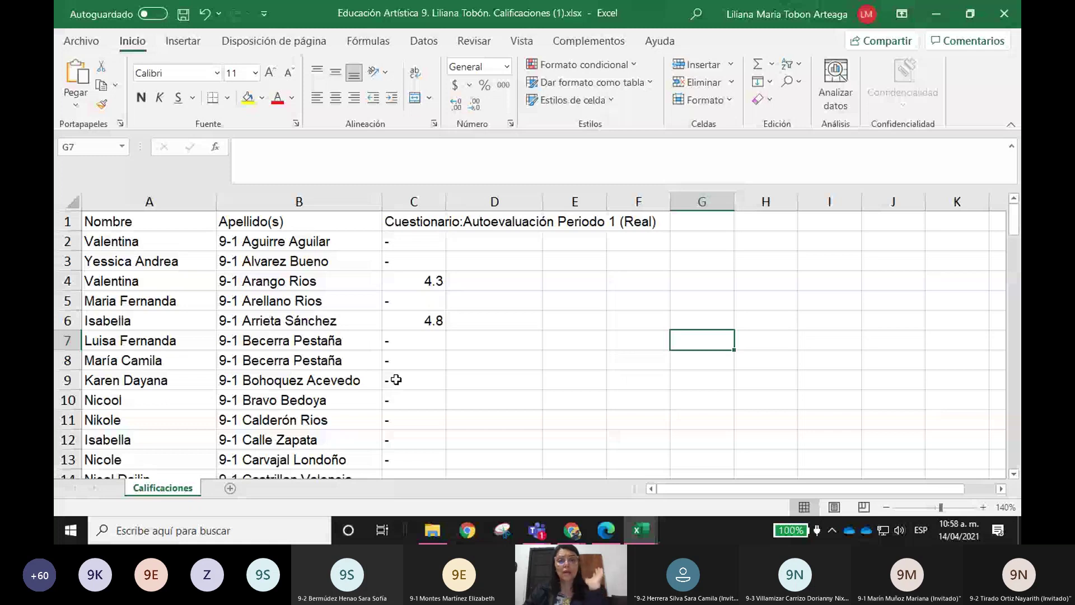
{"action": "scroll", "coordinate": [396, 380], "scroll_direction": "down", "scroll_amount": 5}
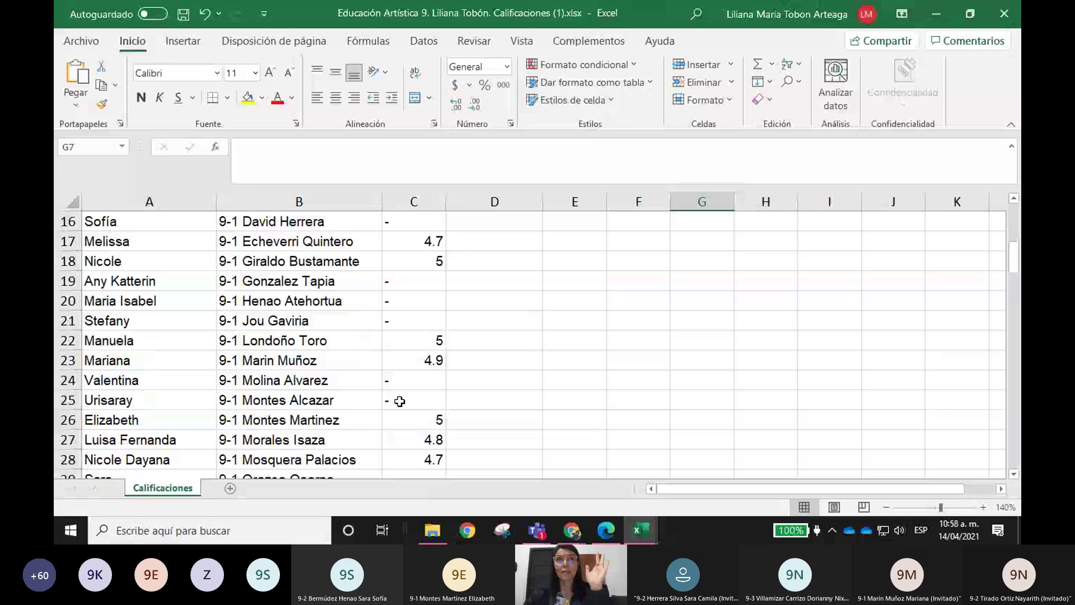
{"action": "scroll", "coordinate": [399, 401], "scroll_direction": "down", "scroll_amount": 2}
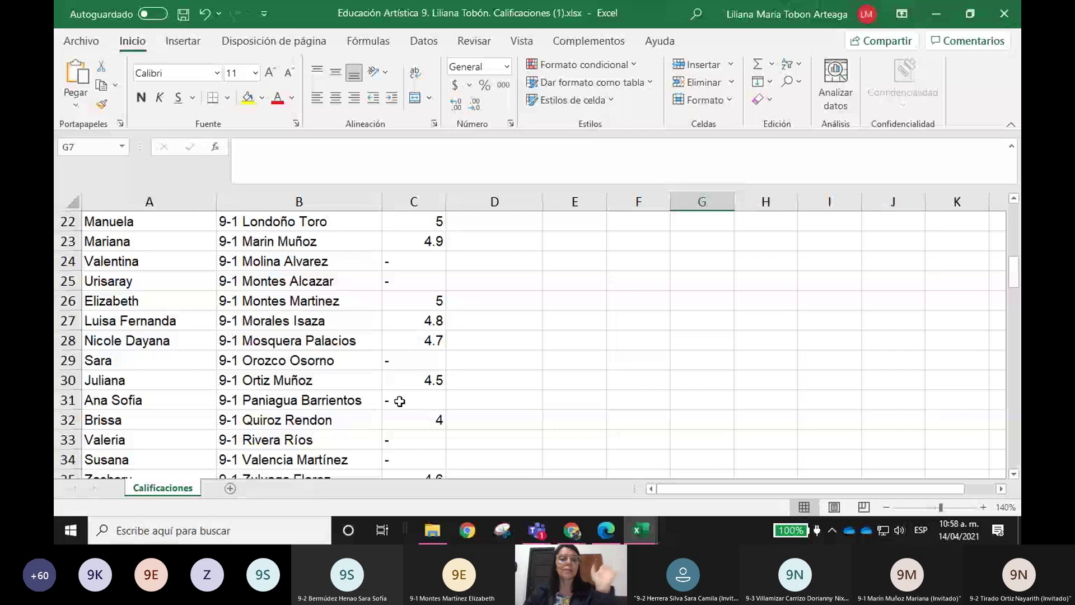
{"action": "scroll", "coordinate": [400, 401], "scroll_direction": "down", "scroll_amount": 1}
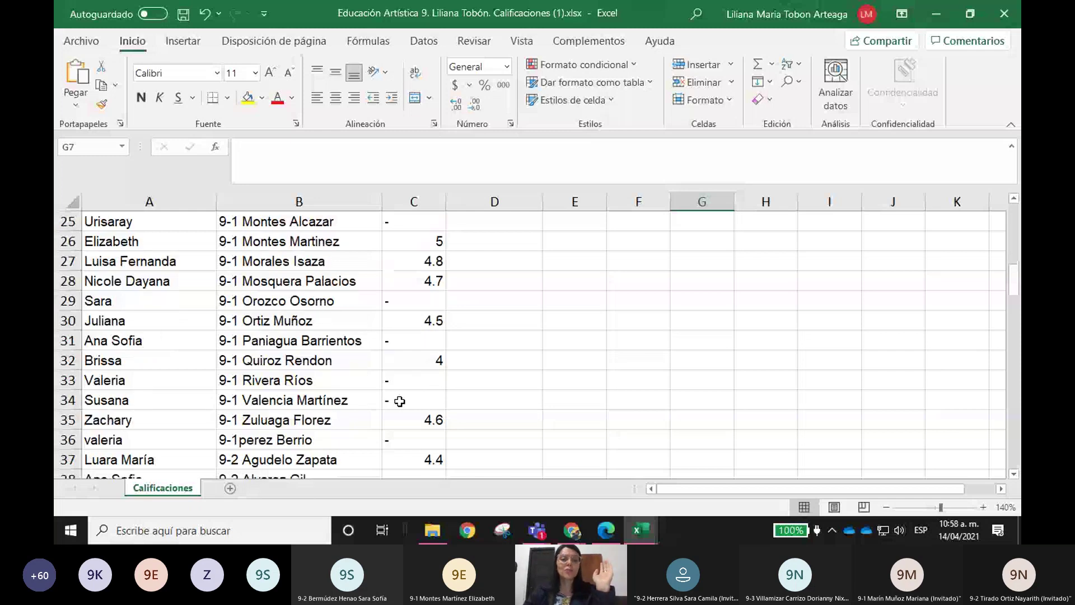
{"action": "scroll", "coordinate": [399, 401], "scroll_direction": "down", "scroll_amount": 2}
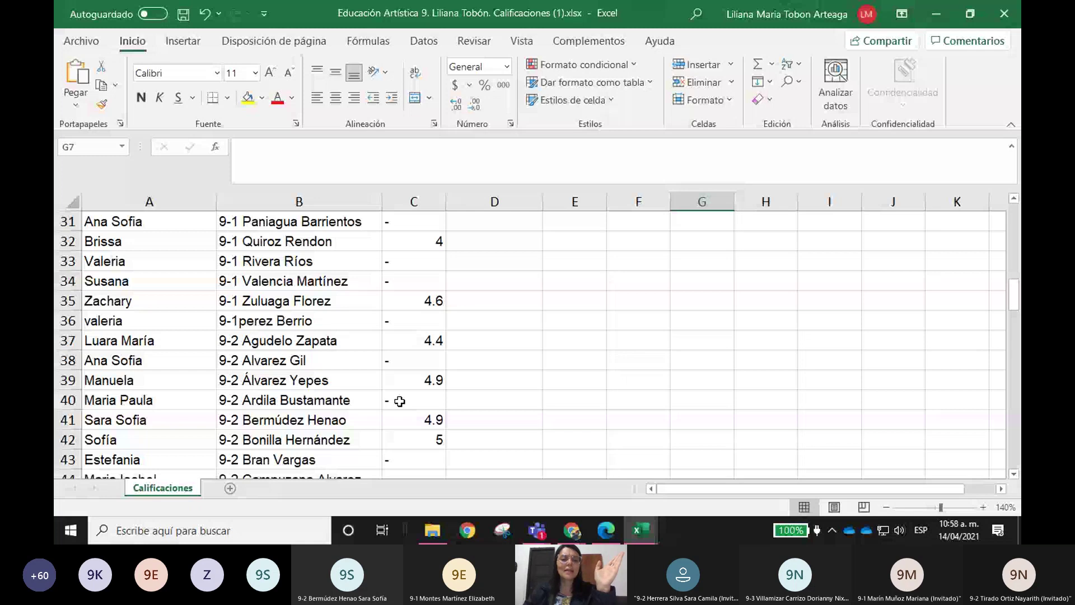
{"action": "scroll", "coordinate": [475, 373], "scroll_direction": "down", "scroll_amount": 7}
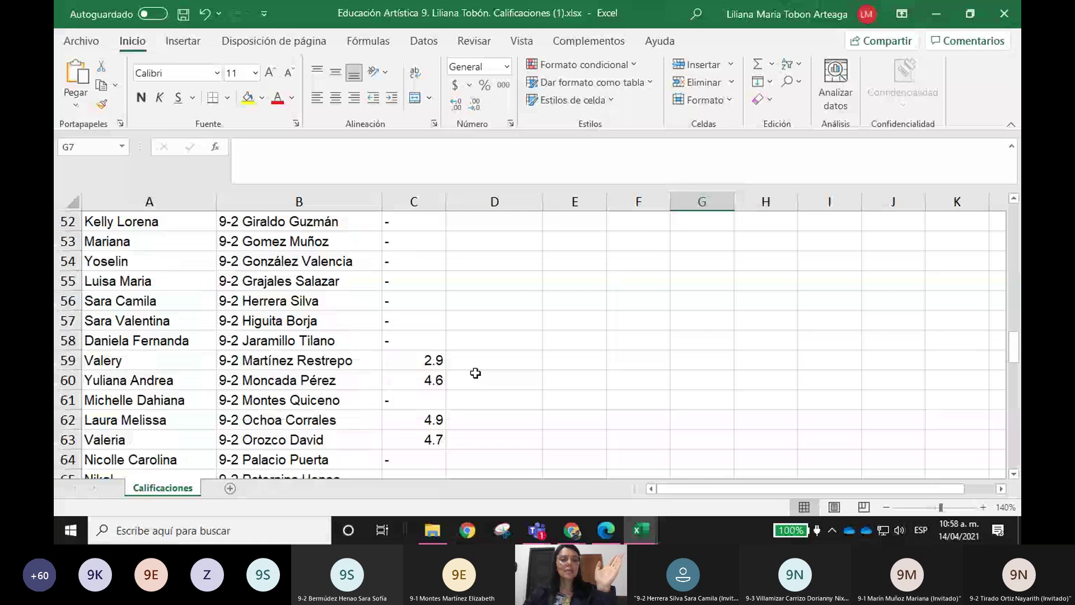
{"action": "scroll", "coordinate": [475, 373], "scroll_direction": "down", "scroll_amount": 8}
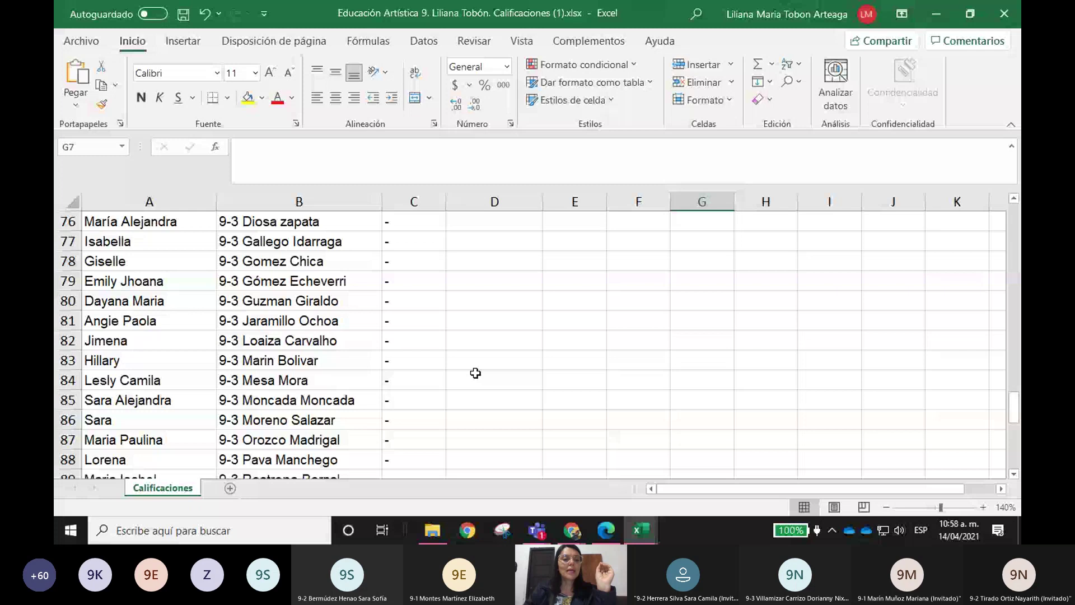
{"action": "scroll", "coordinate": [475, 373], "scroll_direction": "down", "scroll_amount": 7}
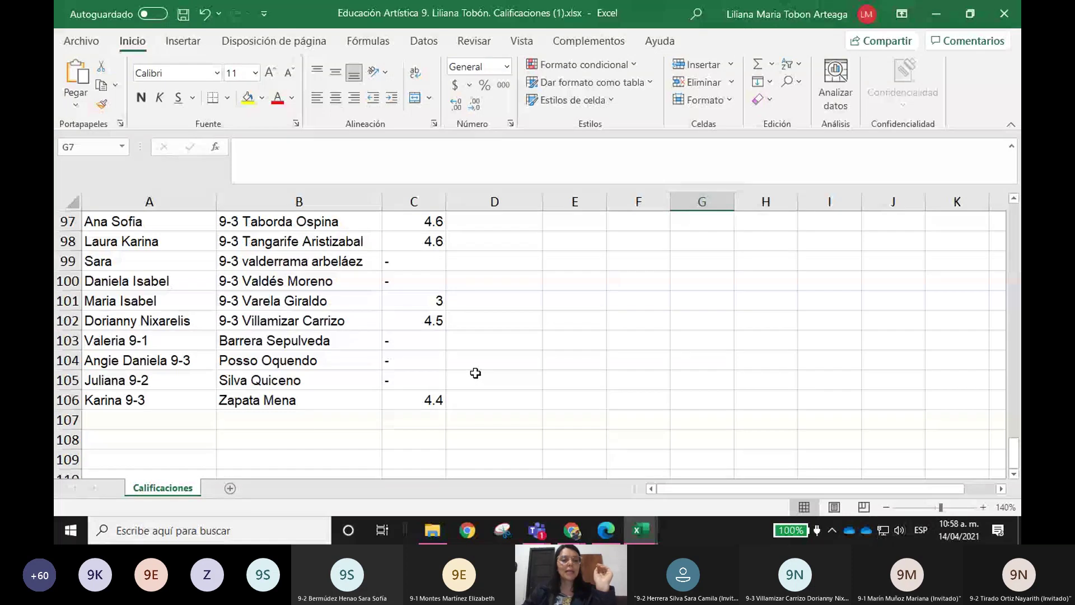
Step: Highlight cells A103:D106, the last four student rows, with a yellow fill
{"action": "left_click", "coordinate": [116, 342]}
{"action": "key", "text": "ctrl+v"}
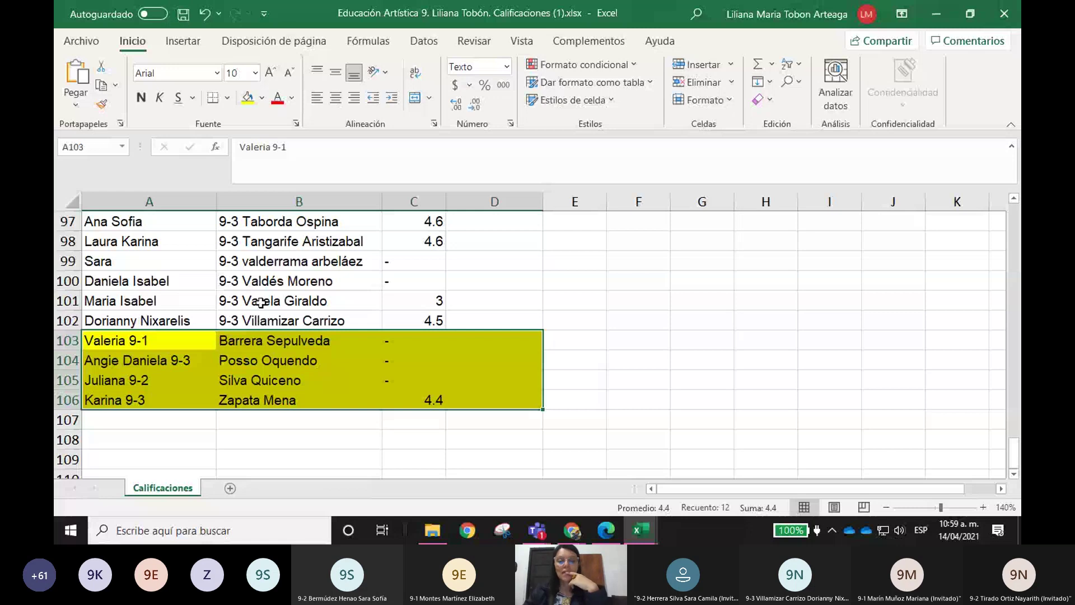
Step: Switch to the Educación Artística 8 grades workbook in Excel
{"action": "left_click", "coordinate": [564, 530]}
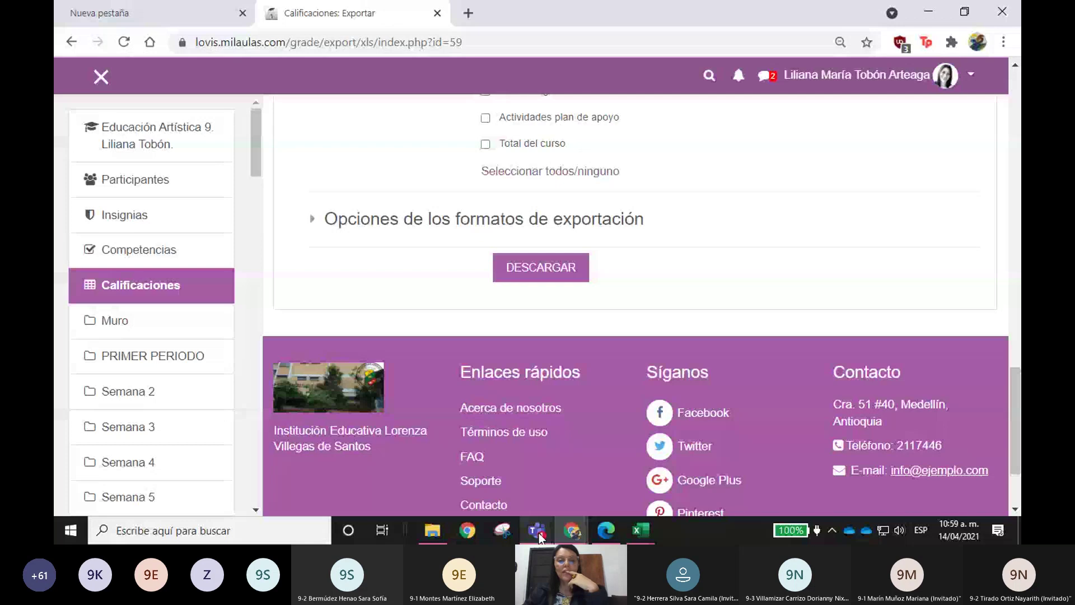
{"action": "mouse_move", "coordinate": [555, 533]}
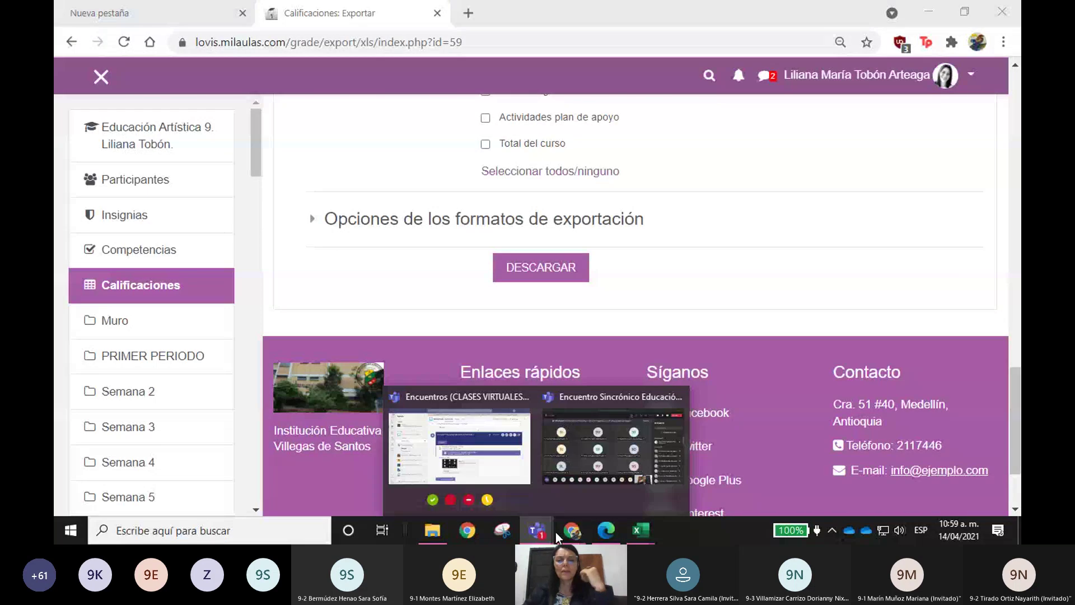
{"action": "left_click", "coordinate": [606, 530]}
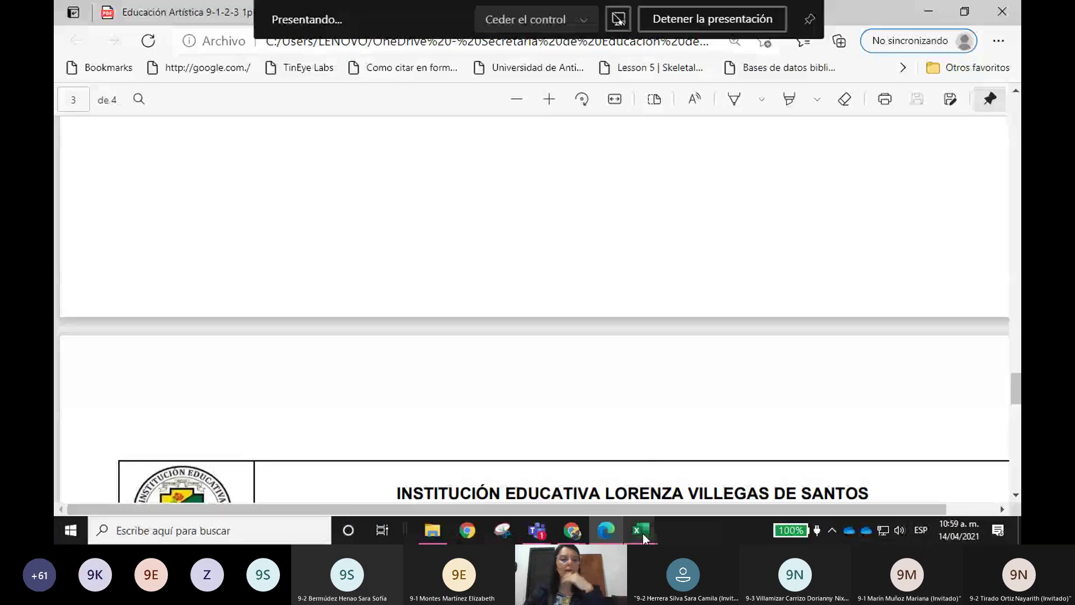
{"action": "key", "text": "alt+Tab"}
{"action": "left_click", "coordinate": [643, 533]}
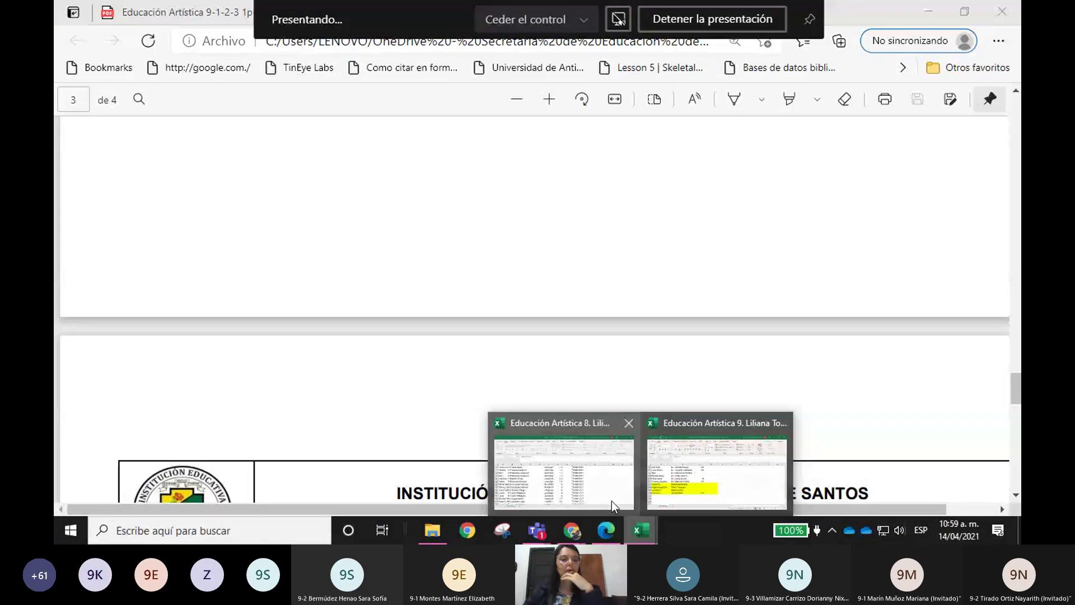
{"action": "left_click", "coordinate": [593, 467]}
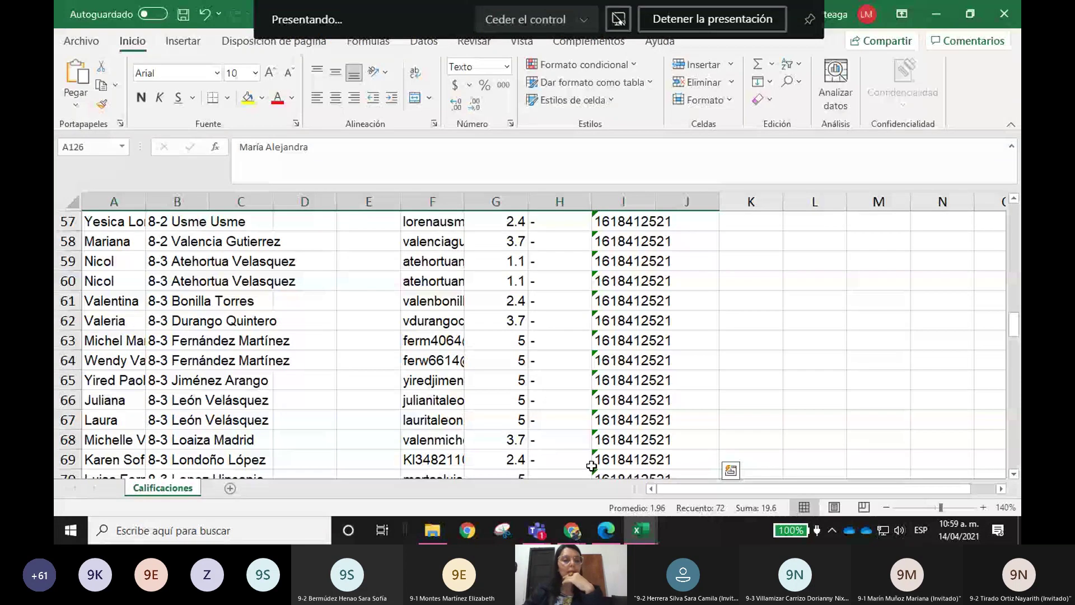
Step: Examine the highlighted student rows at the end of the Educación Artística 8 sheet and return to the Educación Artística 9 workbook
{"action": "scroll", "coordinate": [291, 355], "scroll_direction": "down", "scroll_amount": 20}
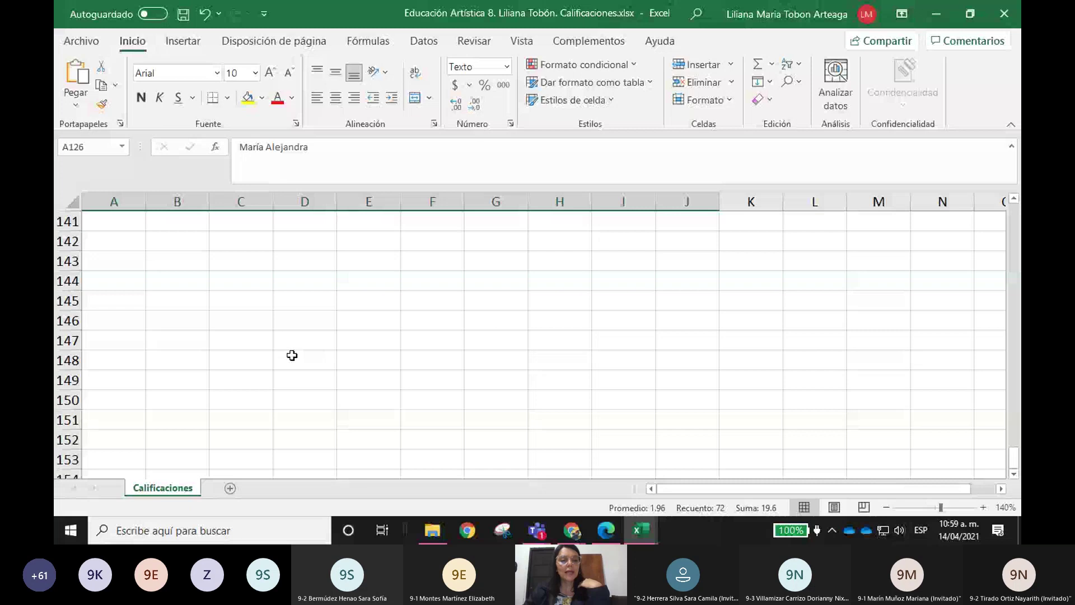
{"action": "scroll", "coordinate": [291, 355], "scroll_direction": "up", "scroll_amount": 5}
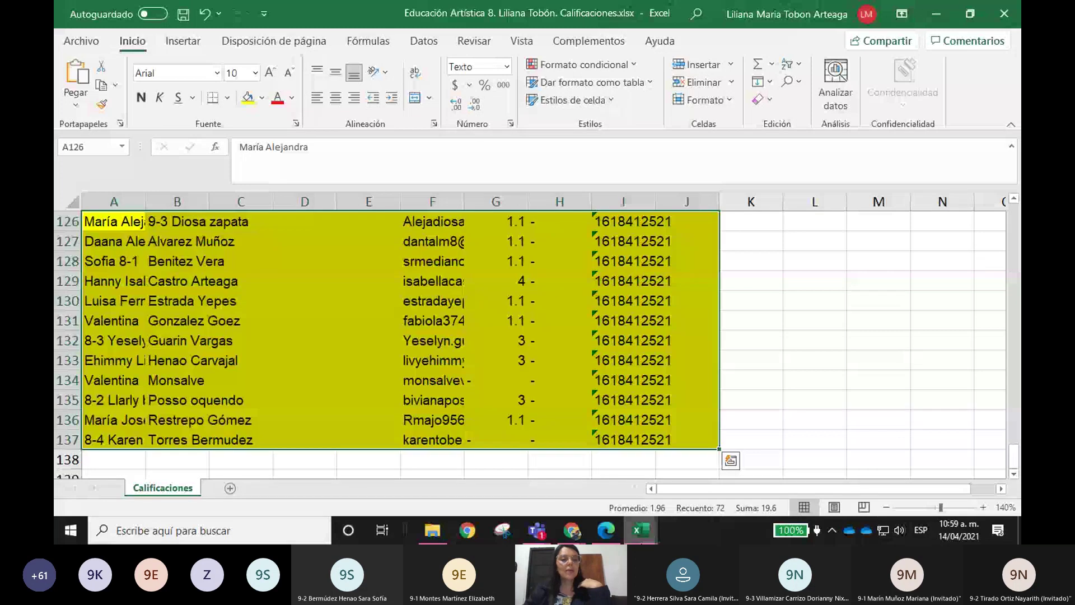
{"action": "key", "text": "alt+Tab"}
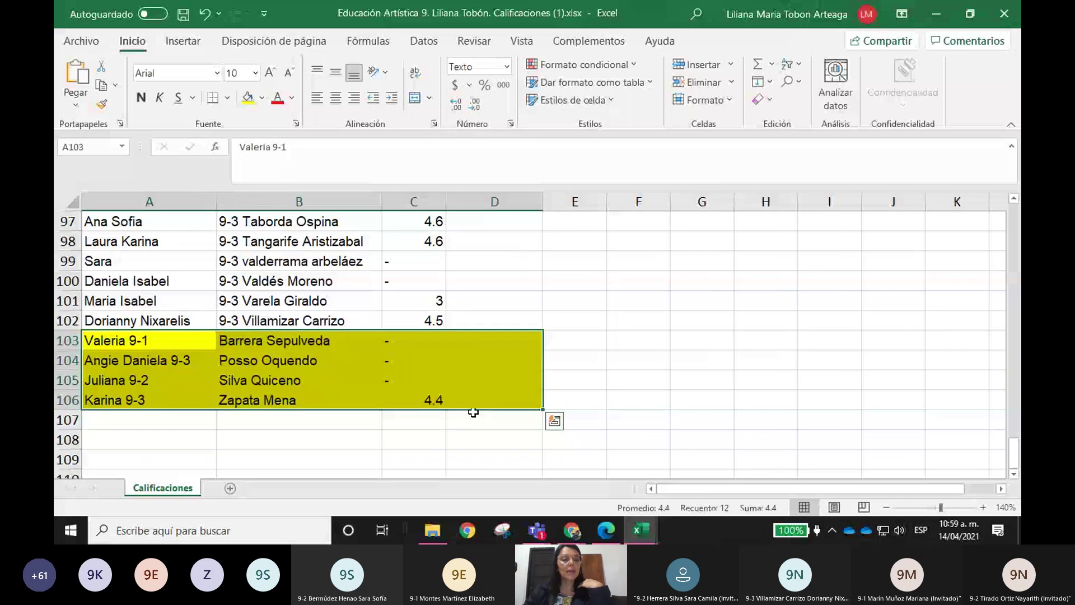
Step: Close the Educación Artística 8 workbook without saving its changes and switch to the Moodle grade export page in Chrome
{"action": "key", "text": "Escape"}
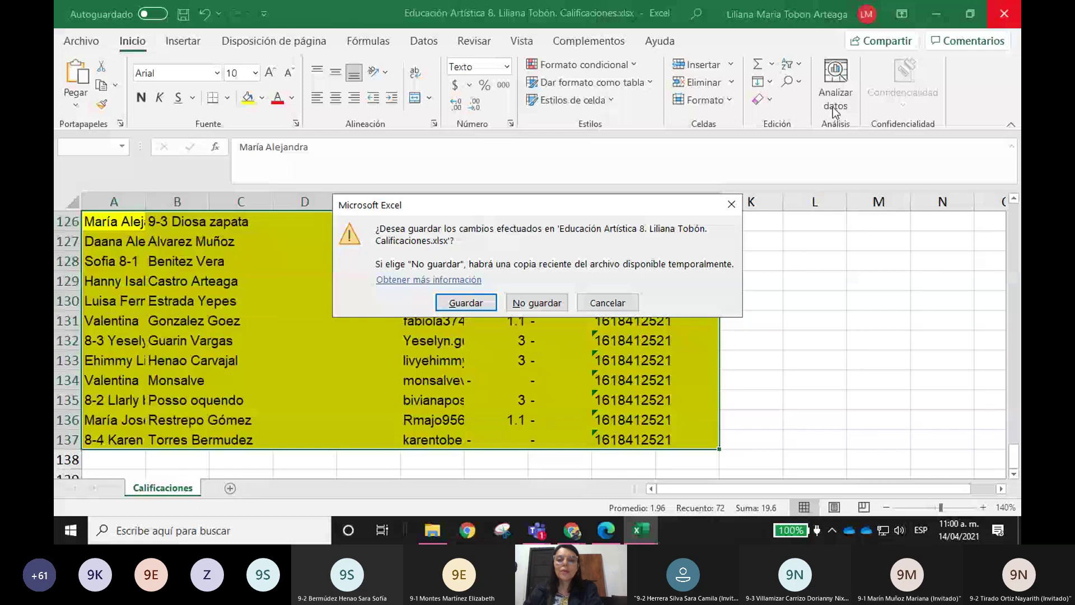
{"action": "left_click", "coordinate": [518, 305]}
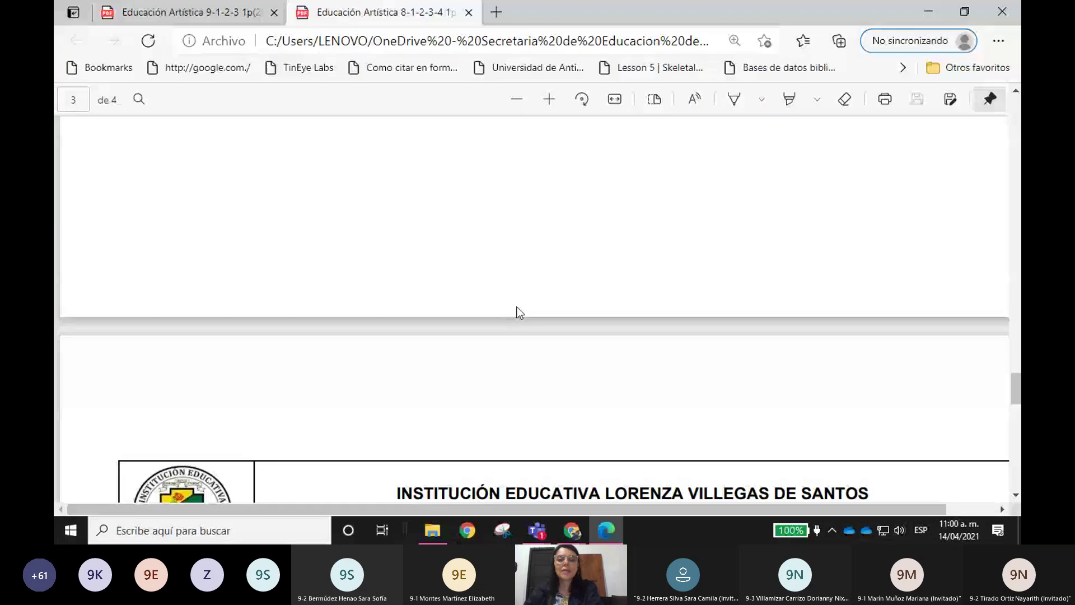
{"action": "scroll", "coordinate": [520, 312], "scroll_direction": "down", "scroll_amount": 5}
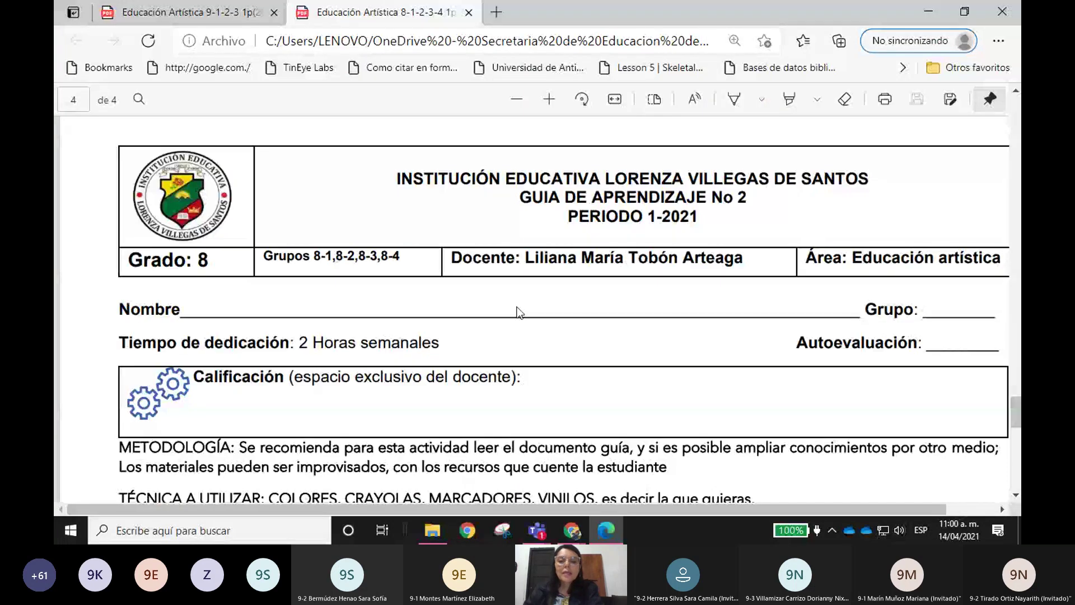
{"action": "key", "text": "alt+Tab"}
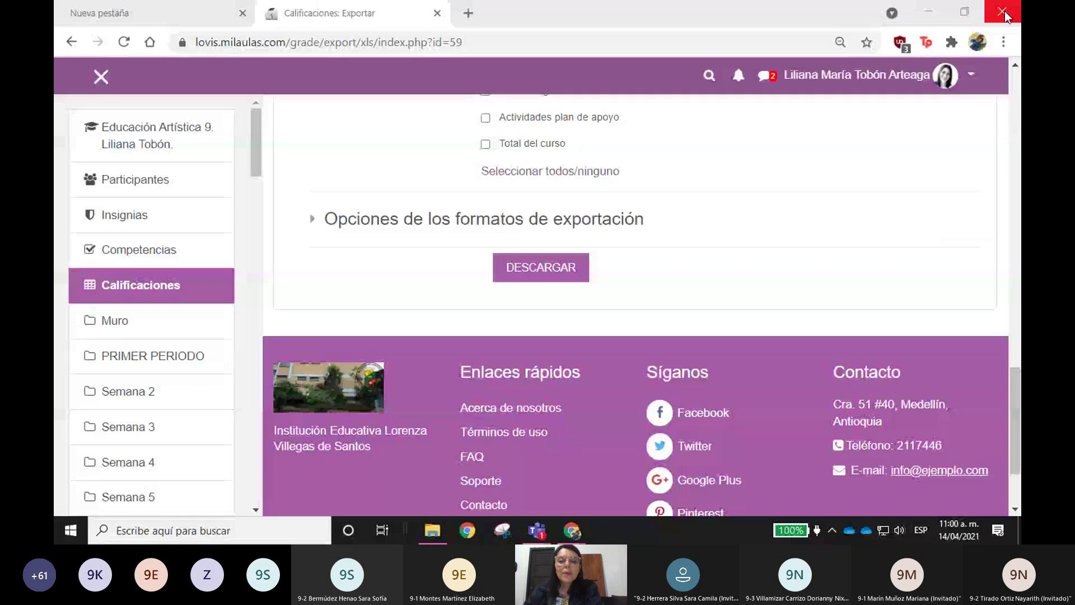
Step: Include only the first Total categoría in the export, clearing the second Total categoría and Autoevaluación Periodo 1
{"action": "scroll", "coordinate": [423, 303], "scroll_direction": "up", "scroll_amount": 5}
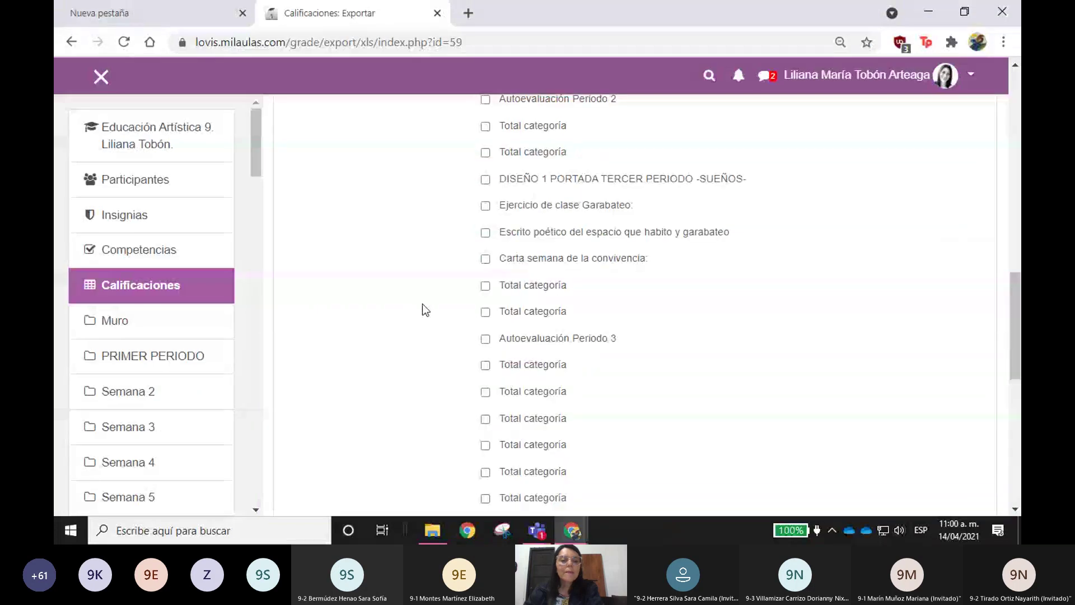
{"action": "scroll", "coordinate": [502, 285], "scroll_direction": "up", "scroll_amount": 8}
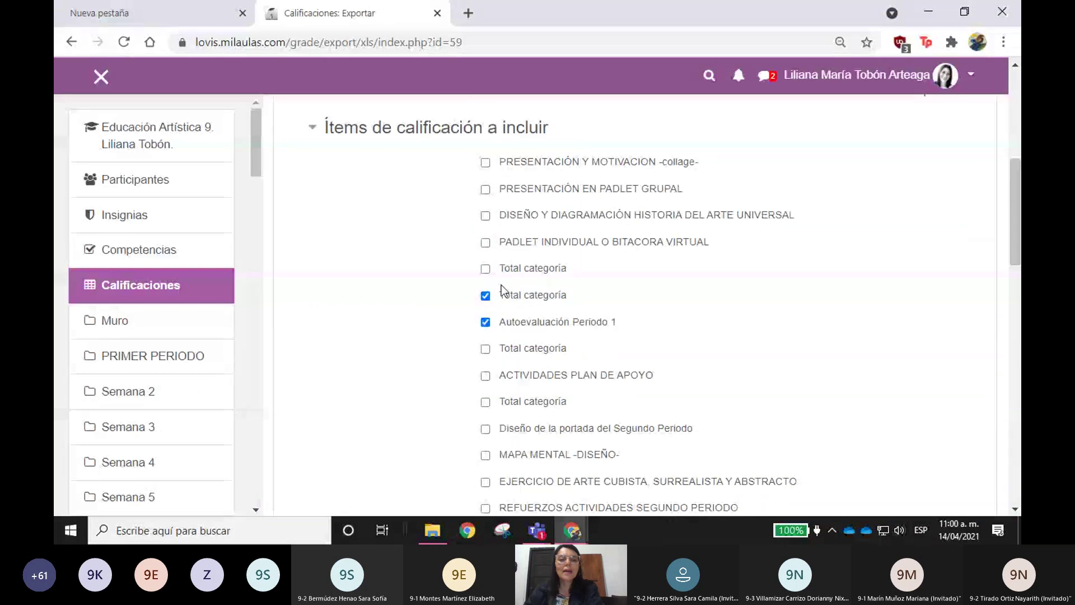
{"action": "left_click", "coordinate": [485, 268]}
{"action": "left_click", "coordinate": [485, 295]}
{"action": "left_click", "coordinate": [486, 322]}
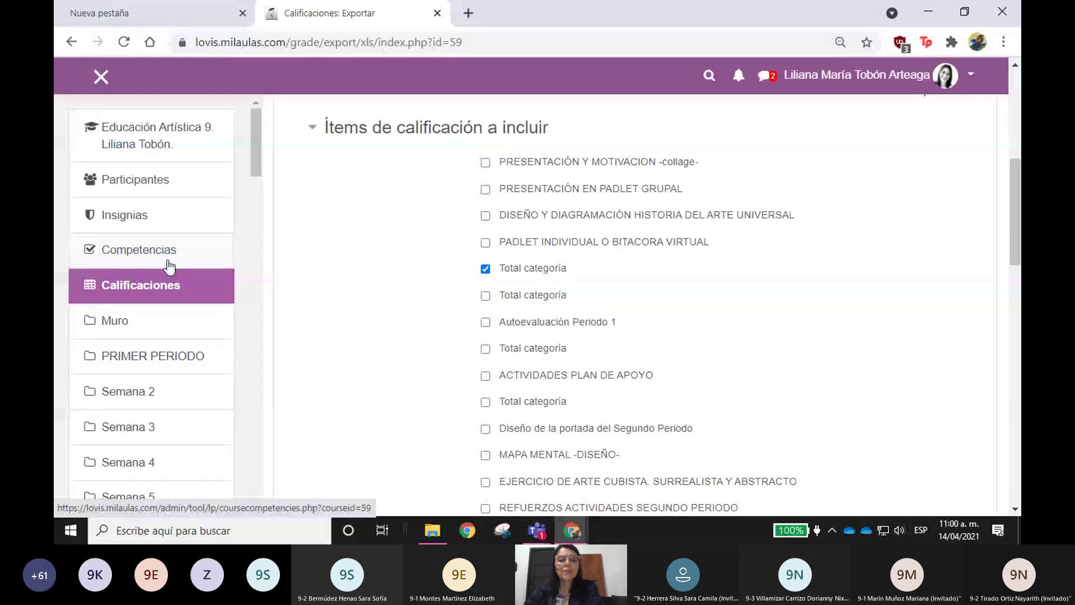
Step: Open the grader report of Educación Artística 9 and bring the Autoevaluación Periodo 1 column into view
{"action": "left_click", "coordinate": [139, 289]}
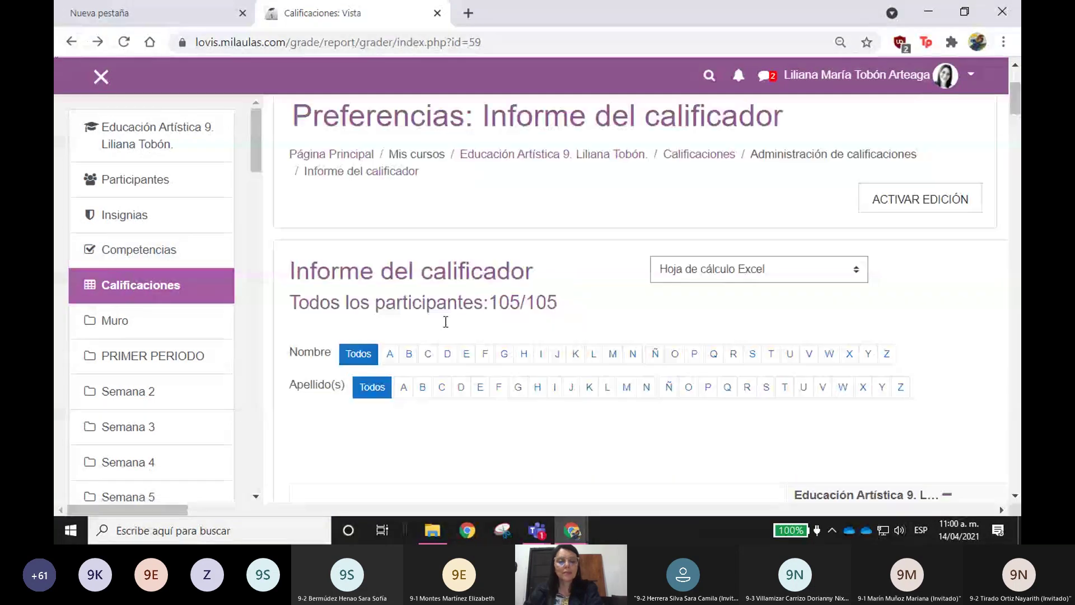
{"action": "scroll", "coordinate": [518, 324], "scroll_direction": "down", "scroll_amount": 5}
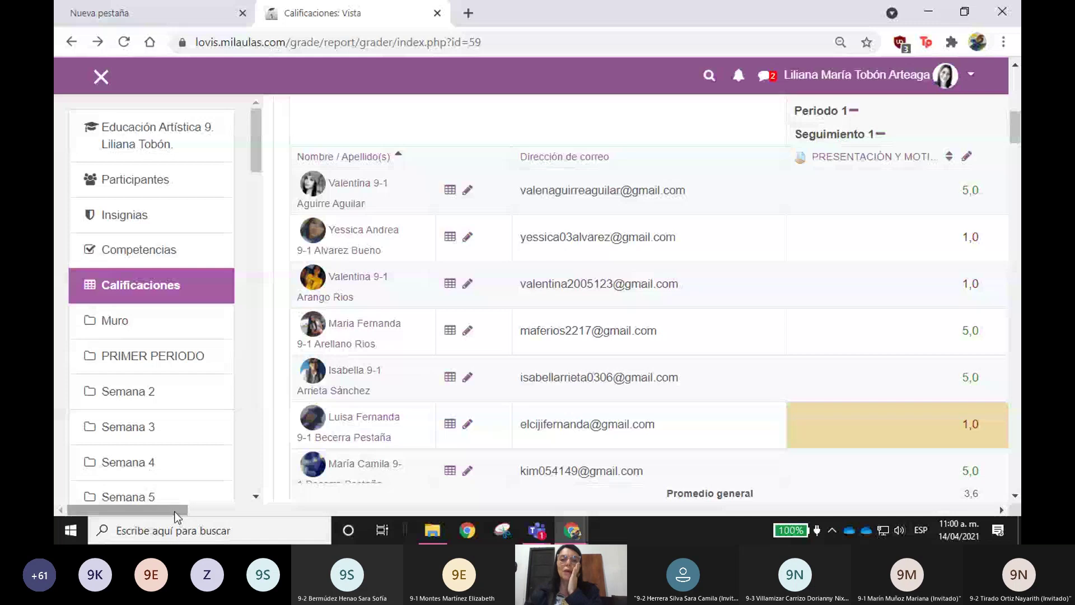
{"action": "left_click_drag", "start_coordinate": [177, 515], "coordinate": [342, 479]}
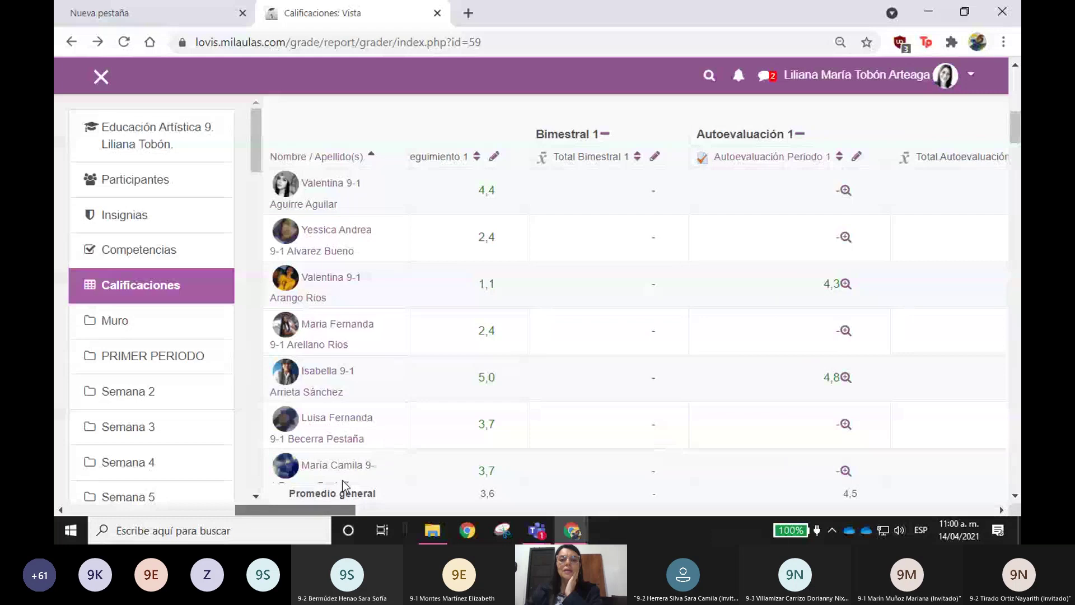
{"action": "scroll", "coordinate": [428, 286], "scroll_direction": "down", "scroll_amount": 2}
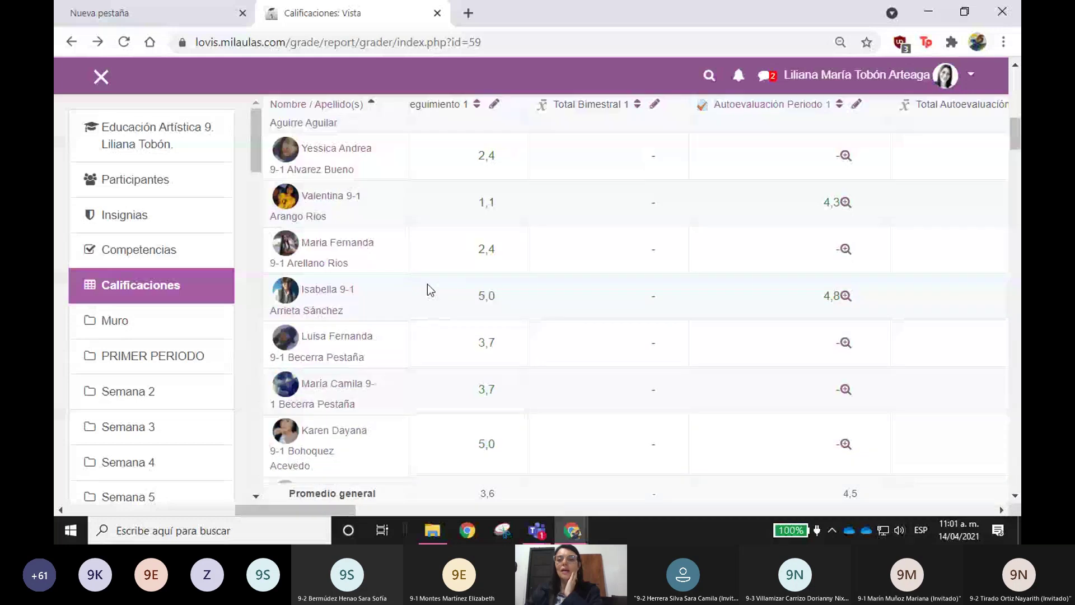
{"action": "scroll", "coordinate": [428, 283], "scroll_direction": "up", "scroll_amount": 2}
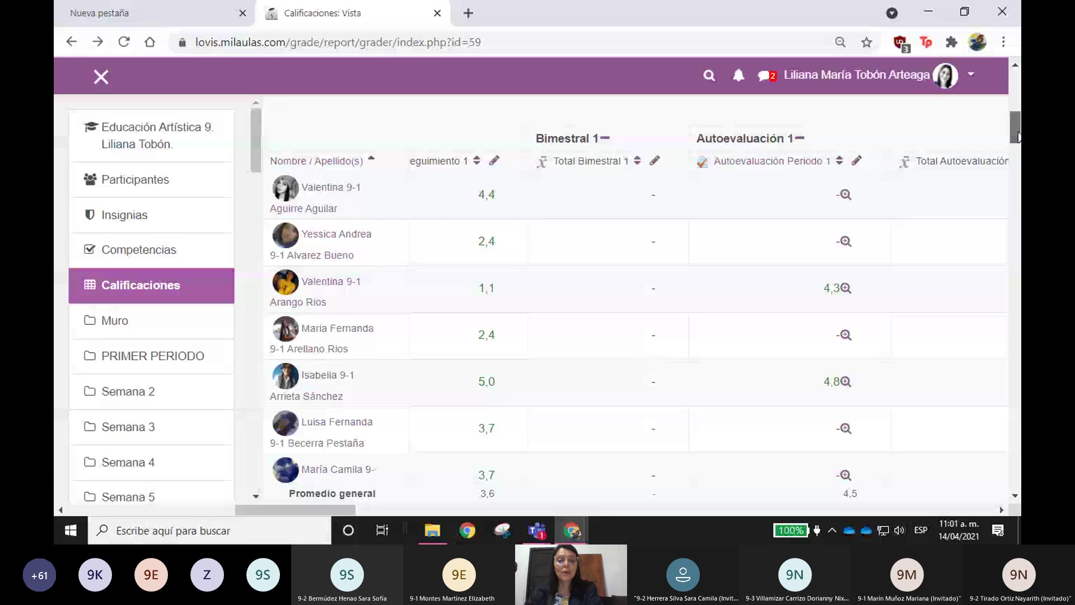
Step: Review the Seguimiento 1 and Autoevaluación Periodo 1 grades of the students in groups 9-1, 9-2 and 9-3
{"action": "left_click_drag", "start_coordinate": [1018, 137], "coordinate": [1018, 184]}
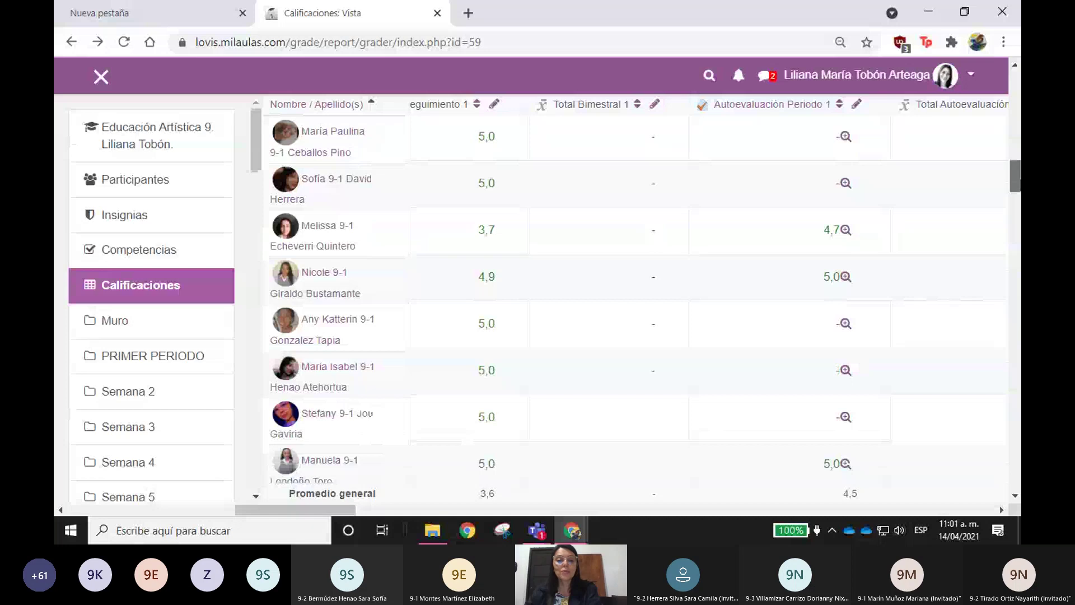
{"action": "scroll", "coordinate": [632, 297], "scroll_direction": "down", "scroll_amount": 3}
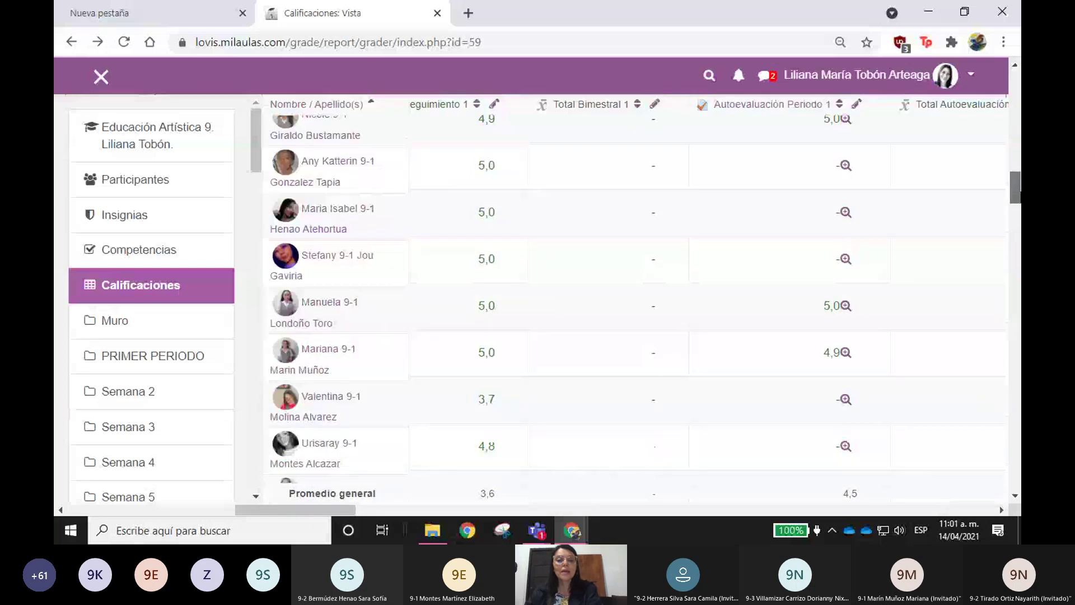
{"action": "scroll", "coordinate": [633, 297], "scroll_direction": "down", "scroll_amount": 2}
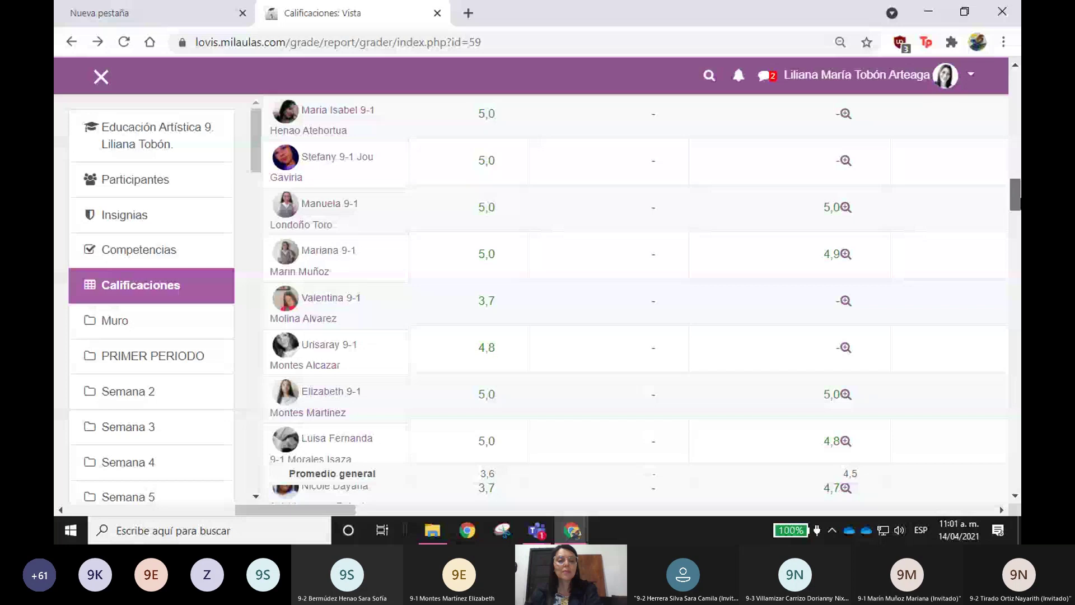
{"action": "scroll", "coordinate": [633, 297], "scroll_direction": "down", "scroll_amount": 1}
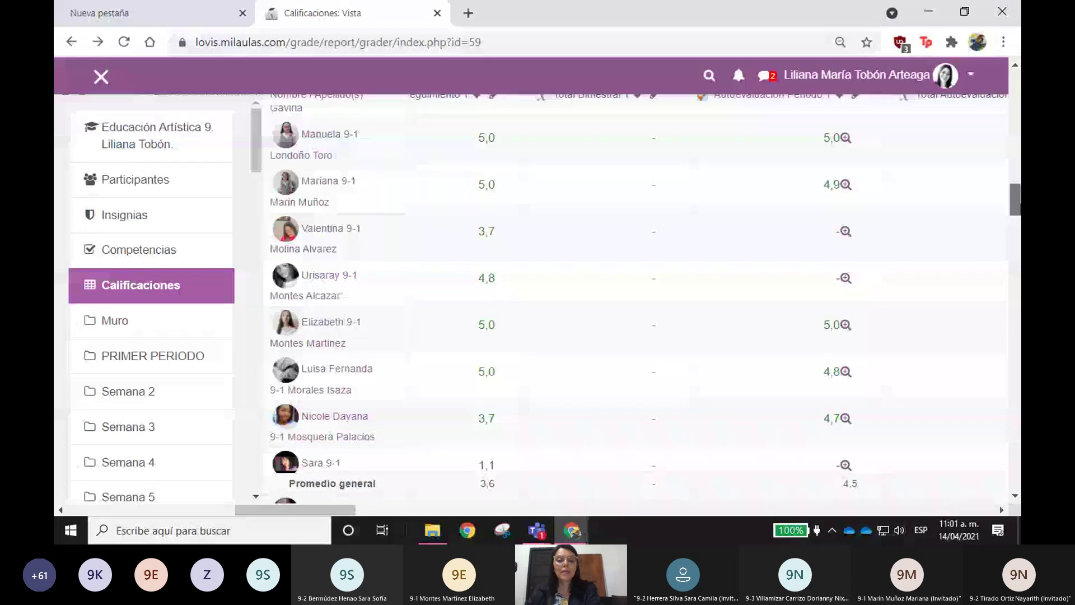
{"action": "scroll", "coordinate": [632, 297], "scroll_direction": "down", "scroll_amount": 1}
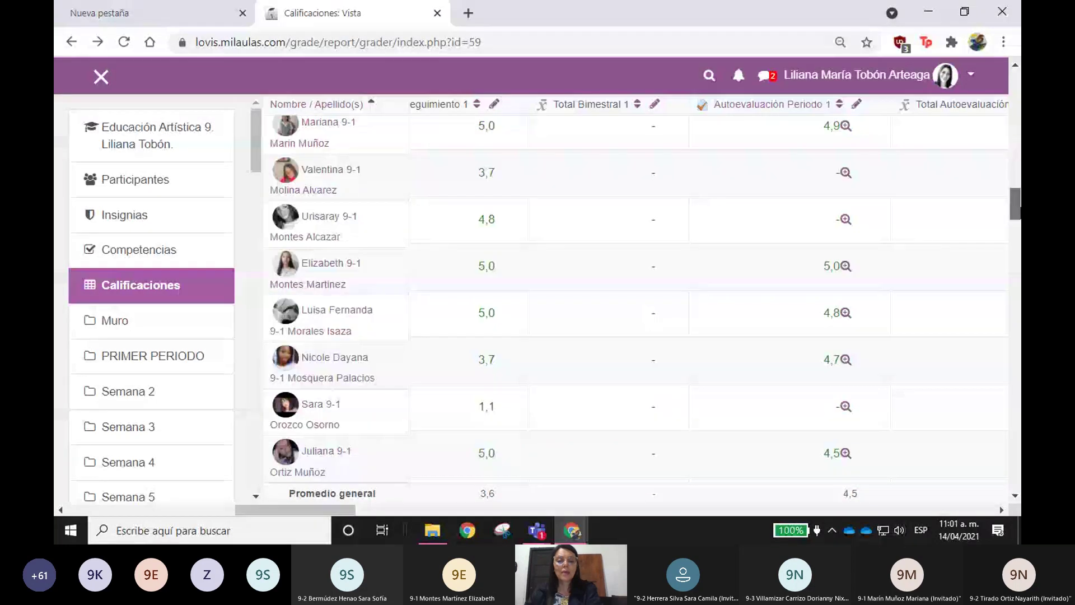
{"action": "scroll", "coordinate": [633, 297], "scroll_direction": "down", "scroll_amount": 2}
{"action": "scroll", "coordinate": [633, 297], "scroll_direction": "down", "scroll_amount": 1}
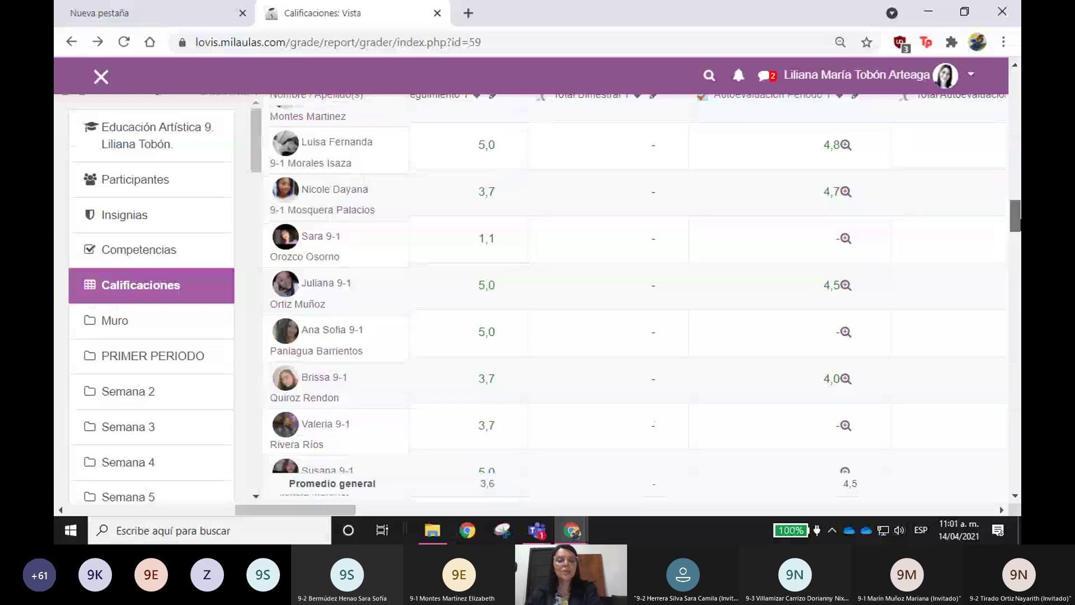
{"action": "scroll", "coordinate": [633, 297], "scroll_direction": "down", "scroll_amount": 3}
{"action": "scroll", "coordinate": [633, 297], "scroll_direction": "down", "scroll_amount": 6}
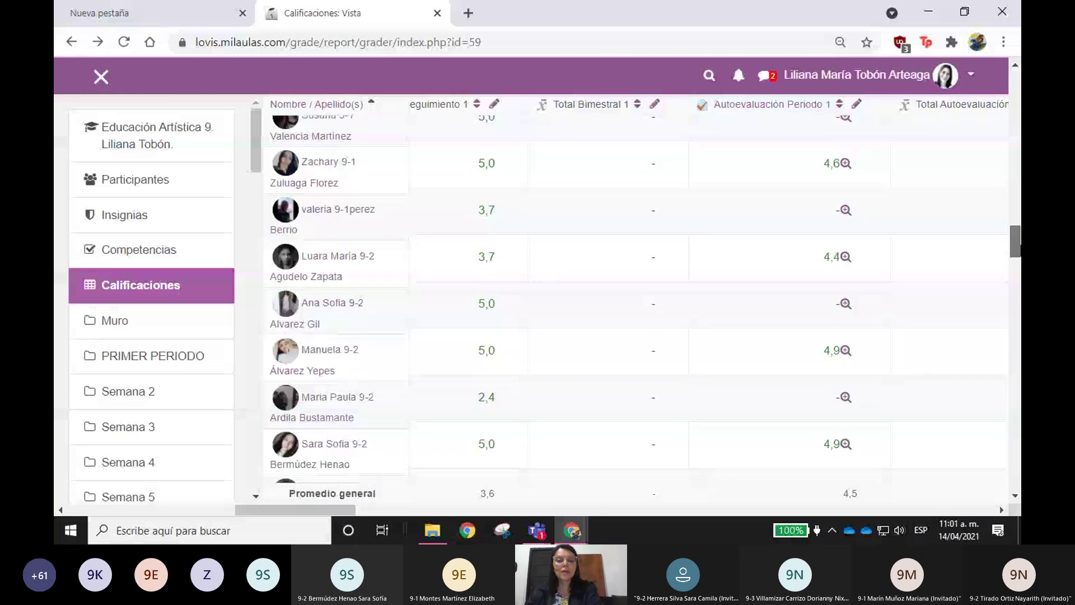
{"action": "scroll", "coordinate": [632, 297], "scroll_direction": "down", "scroll_amount": 3}
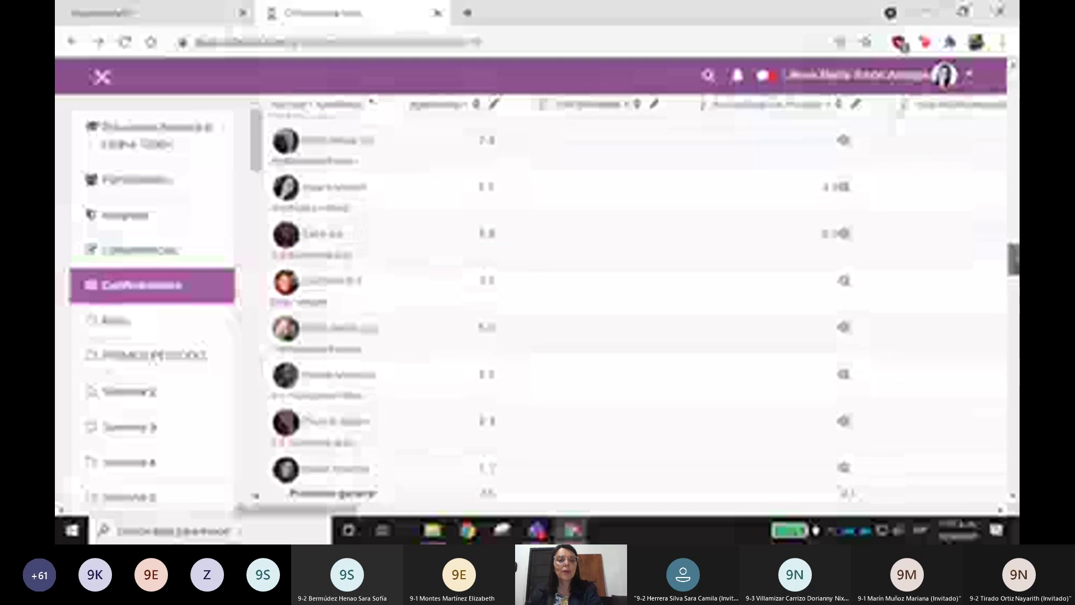
{"action": "scroll", "coordinate": [632, 297], "scroll_direction": "down", "scroll_amount": 2}
{"action": "scroll", "coordinate": [633, 297], "scroll_direction": "down", "scroll_amount": 3}
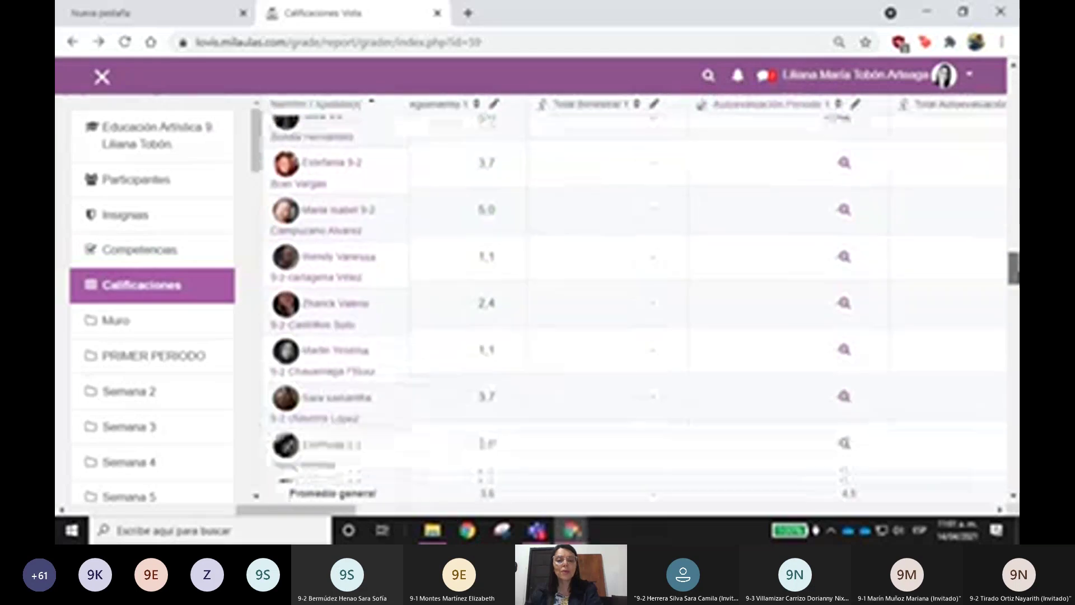
{"action": "scroll", "coordinate": [633, 297], "scroll_direction": "down", "scroll_amount": 4}
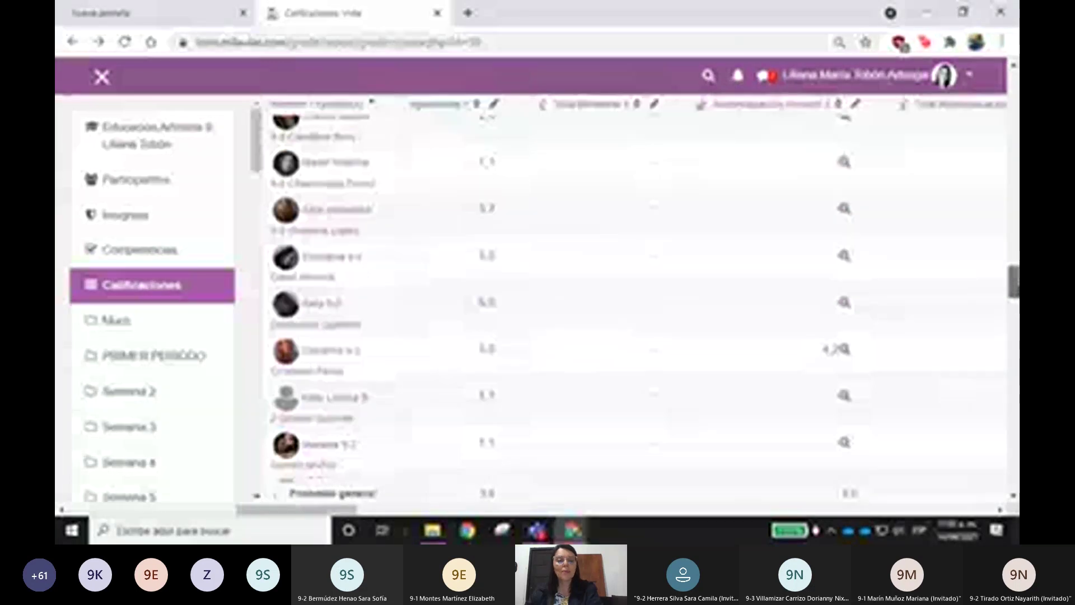
{"action": "scroll", "coordinate": [633, 297], "scroll_direction": "down", "scroll_amount": 5}
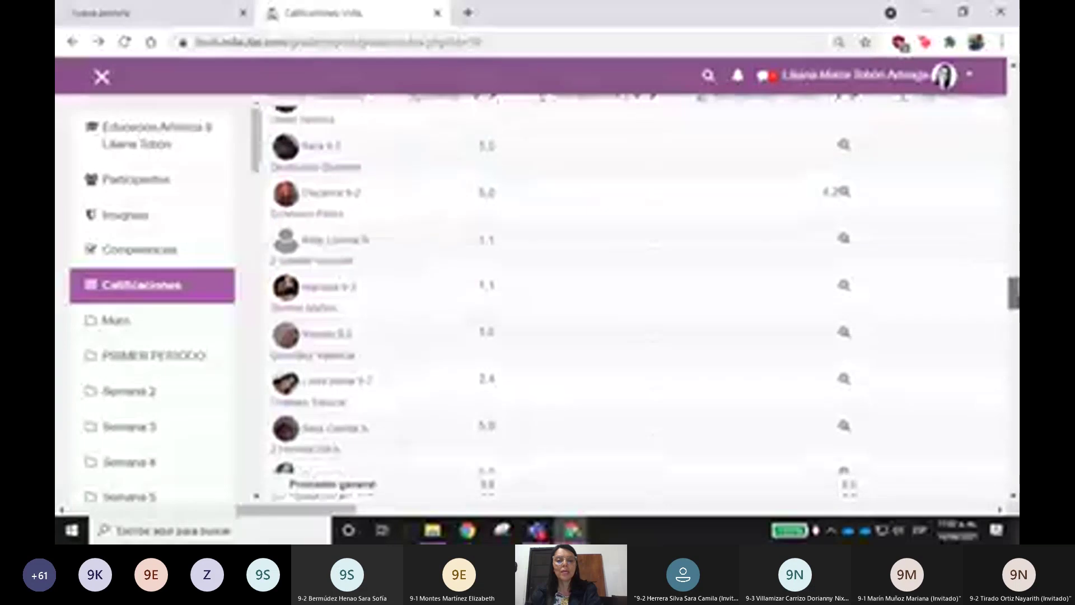
{"action": "scroll", "coordinate": [633, 297], "scroll_direction": "down", "scroll_amount": 5}
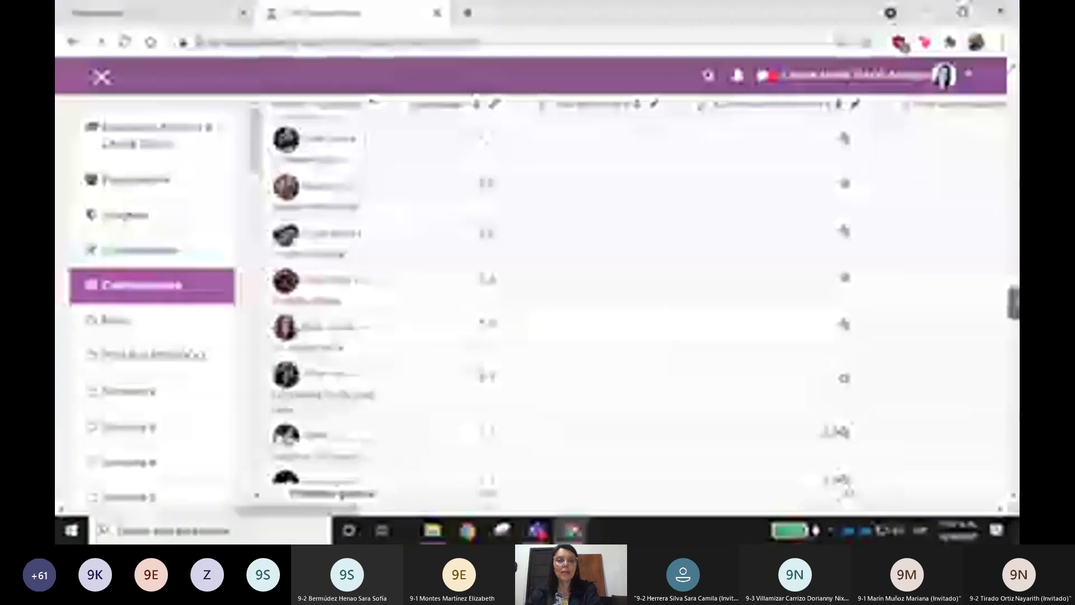
{"action": "scroll", "coordinate": [632, 297], "scroll_direction": "down", "scroll_amount": 5}
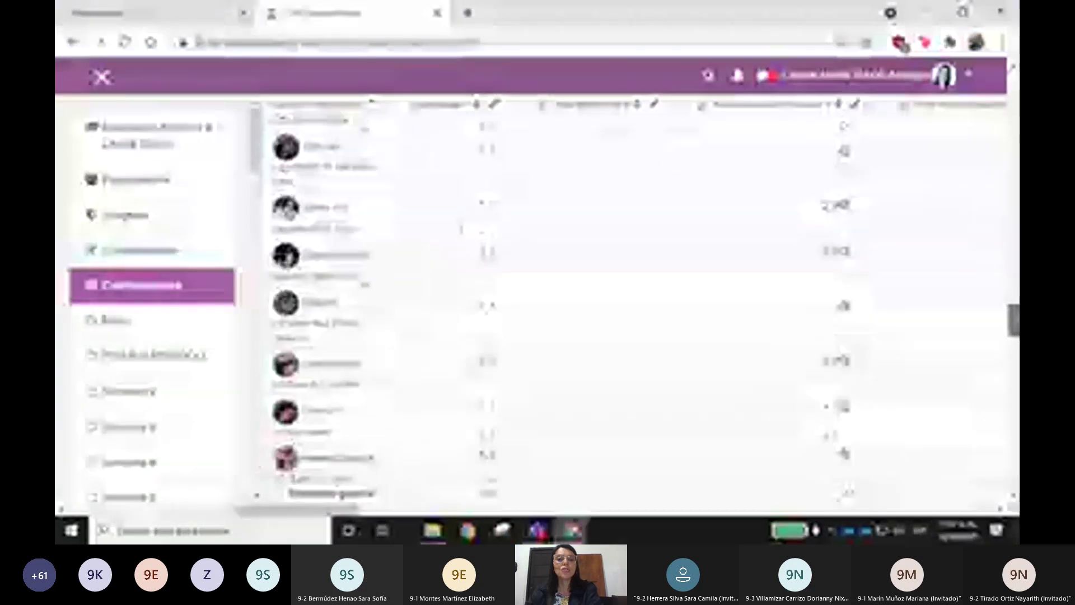
{"action": "scroll", "coordinate": [632, 297], "scroll_direction": "down", "scroll_amount": 5}
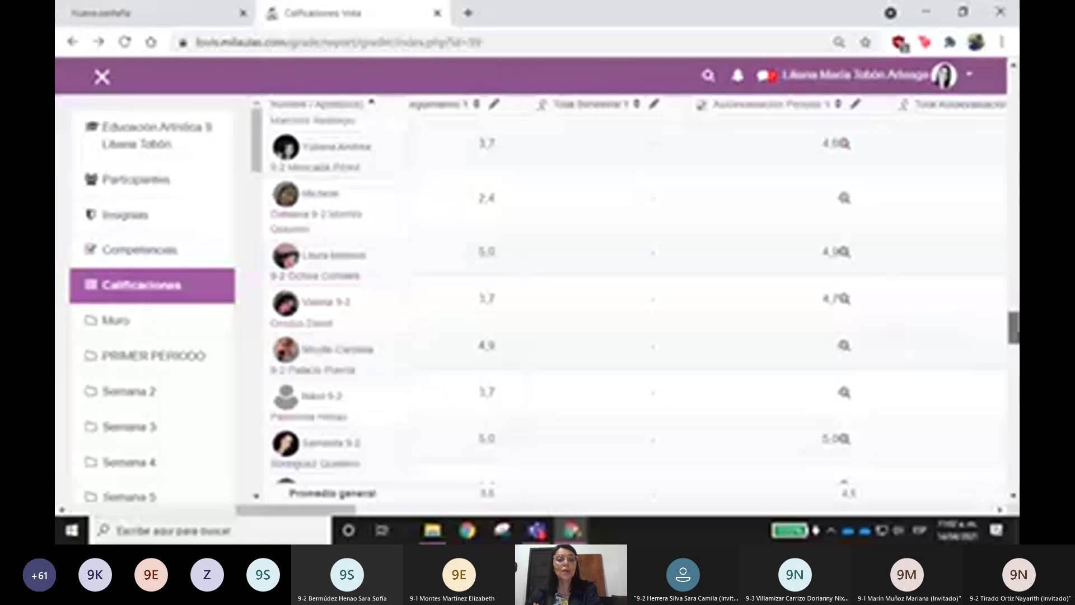
{"action": "scroll", "coordinate": [633, 297], "scroll_direction": "down", "scroll_amount": 5}
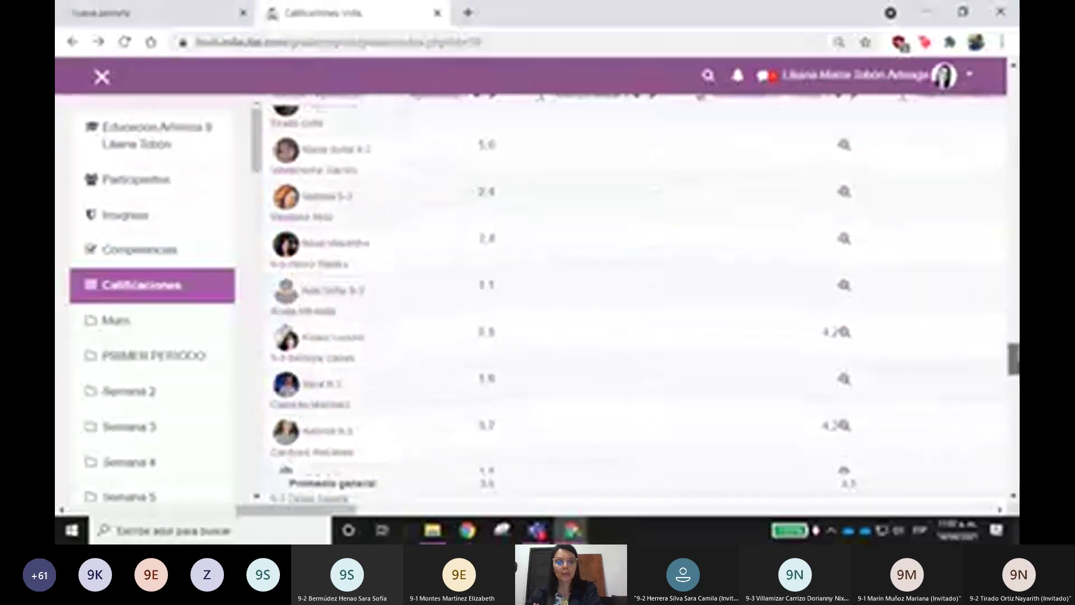
{"action": "scroll", "coordinate": [633, 297], "scroll_direction": "down", "scroll_amount": 5}
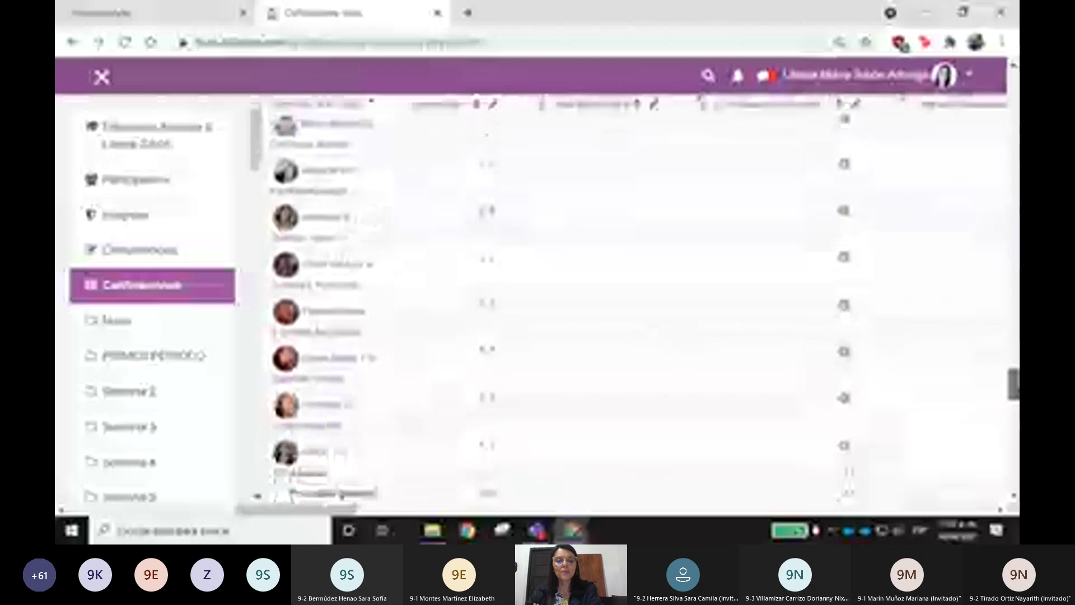
{"action": "scroll", "coordinate": [633, 297], "scroll_direction": "down", "scroll_amount": 3}
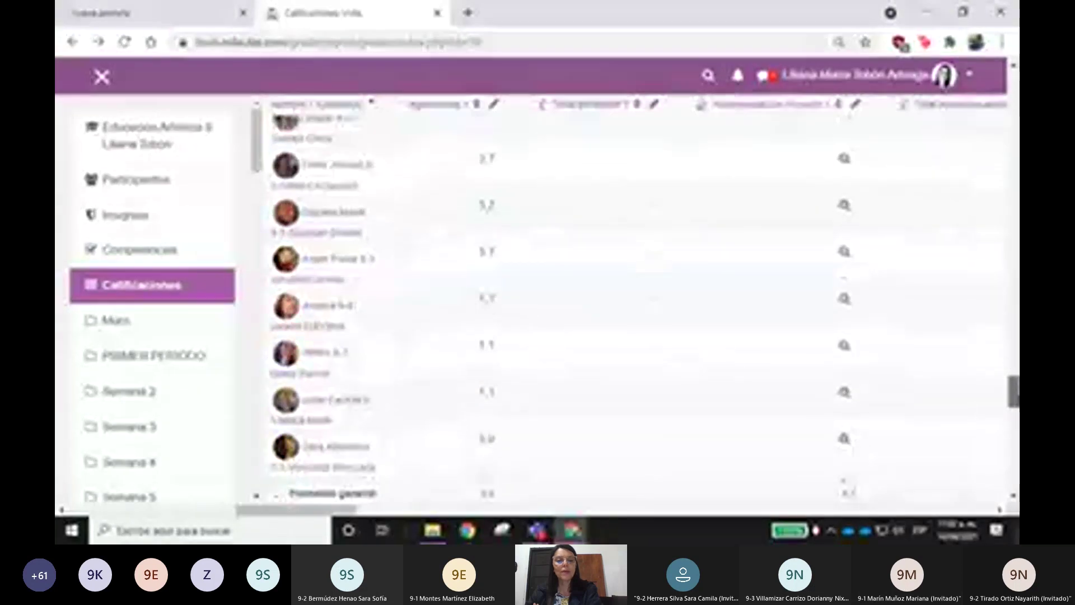
{"action": "scroll", "coordinate": [633, 297], "scroll_direction": "down", "scroll_amount": 2}
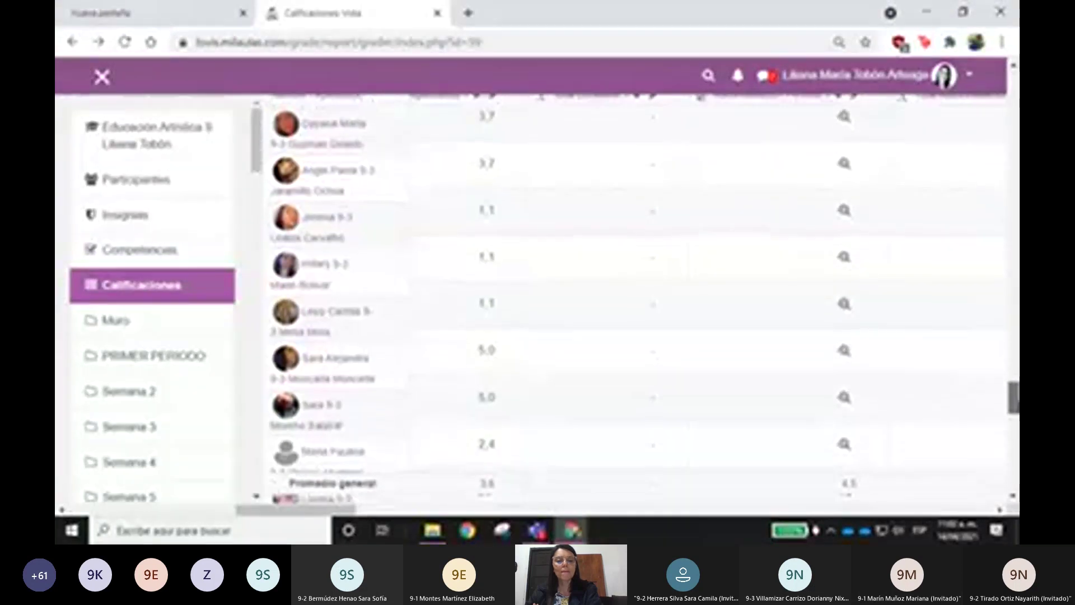
{"action": "scroll", "coordinate": [632, 297], "scroll_direction": "down", "scroll_amount": 3}
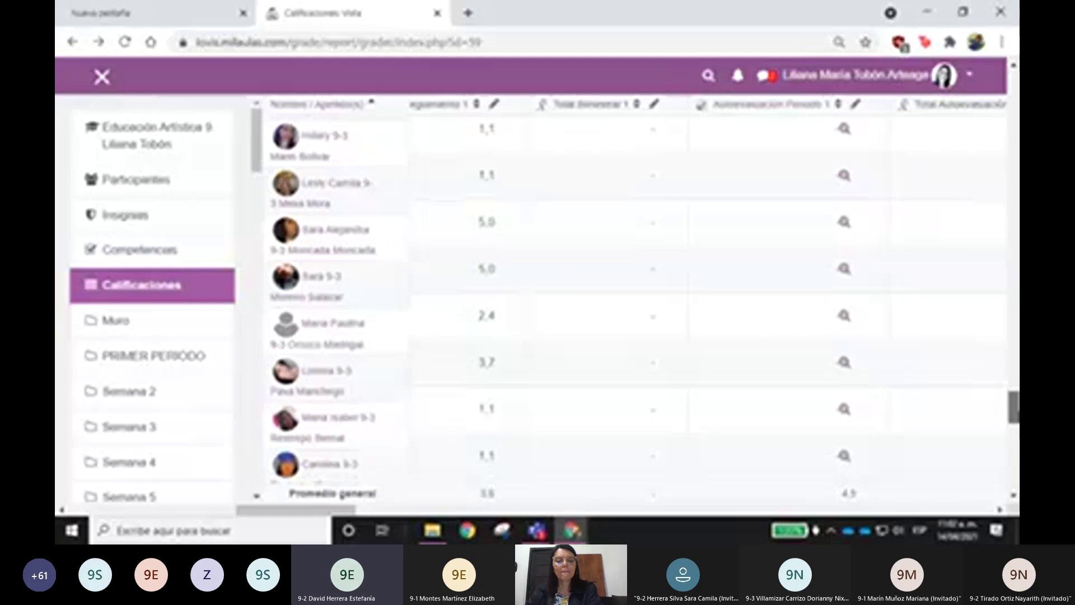
{"action": "scroll", "coordinate": [633, 297], "scroll_direction": "down", "scroll_amount": 1}
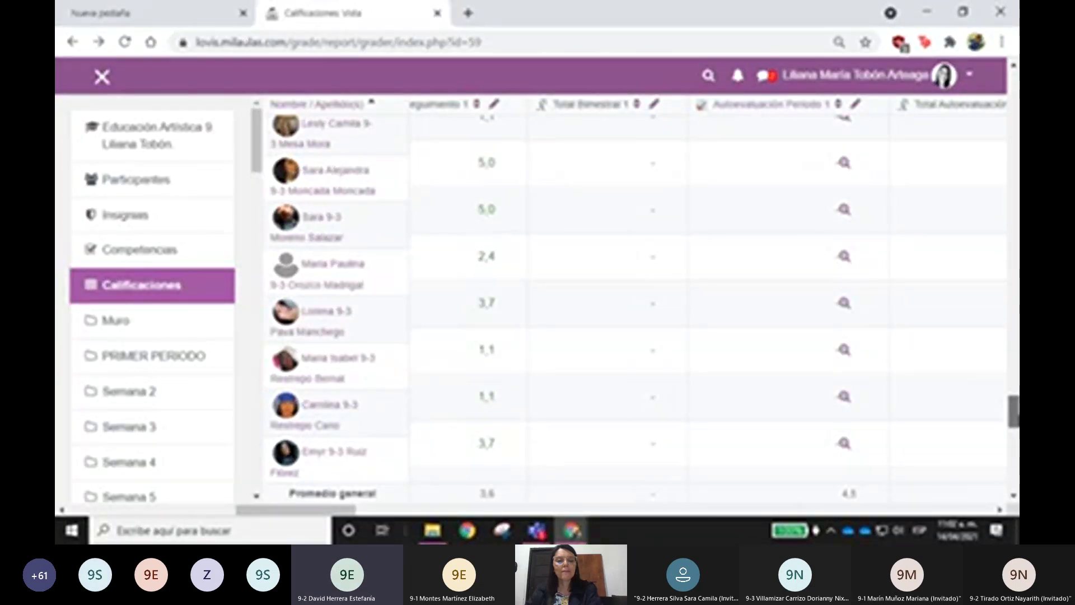
Step: Review the Seguimiento 1 and Autoevaluación Periodo 1 grades of the remaining group 9-3 students through the end of the grader report
{"action": "scroll", "coordinate": [1015, 414], "scroll_direction": "down", "scroll_amount": 1}
{"action": "scroll", "coordinate": [642, 299], "scroll_direction": "down", "scroll_amount": 1}
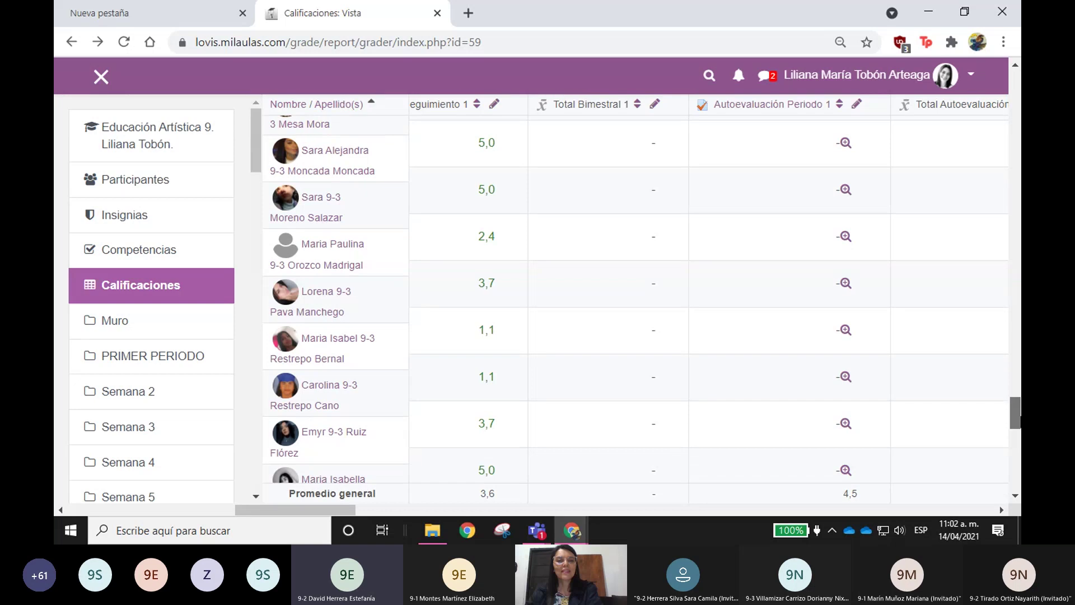
{"action": "scroll", "coordinate": [641, 299], "scroll_direction": "down", "scroll_amount": 4}
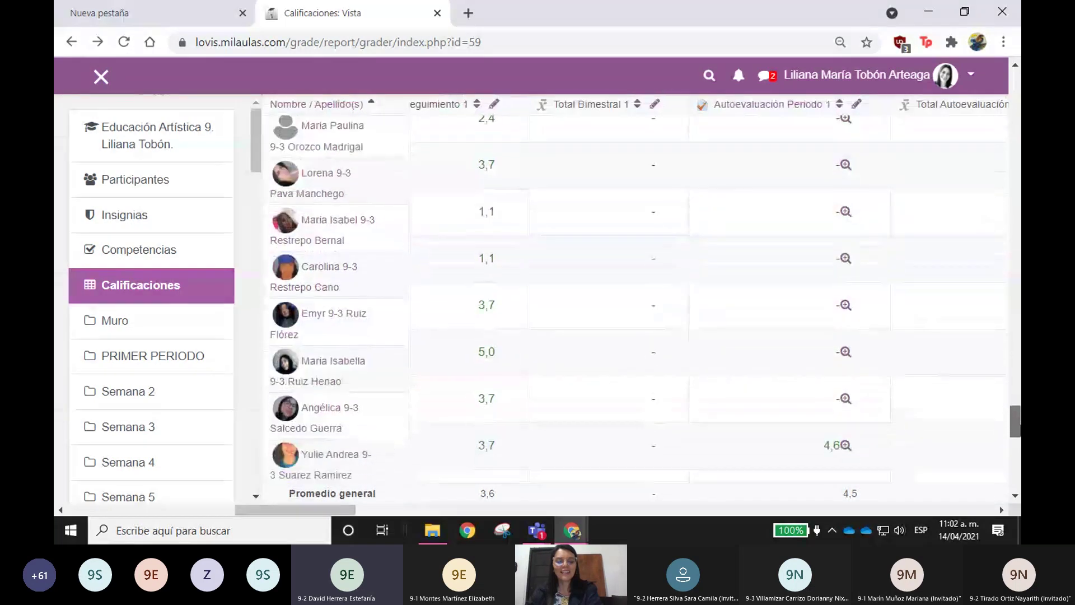
{"action": "scroll", "coordinate": [642, 299], "scroll_direction": "down", "scroll_amount": 1}
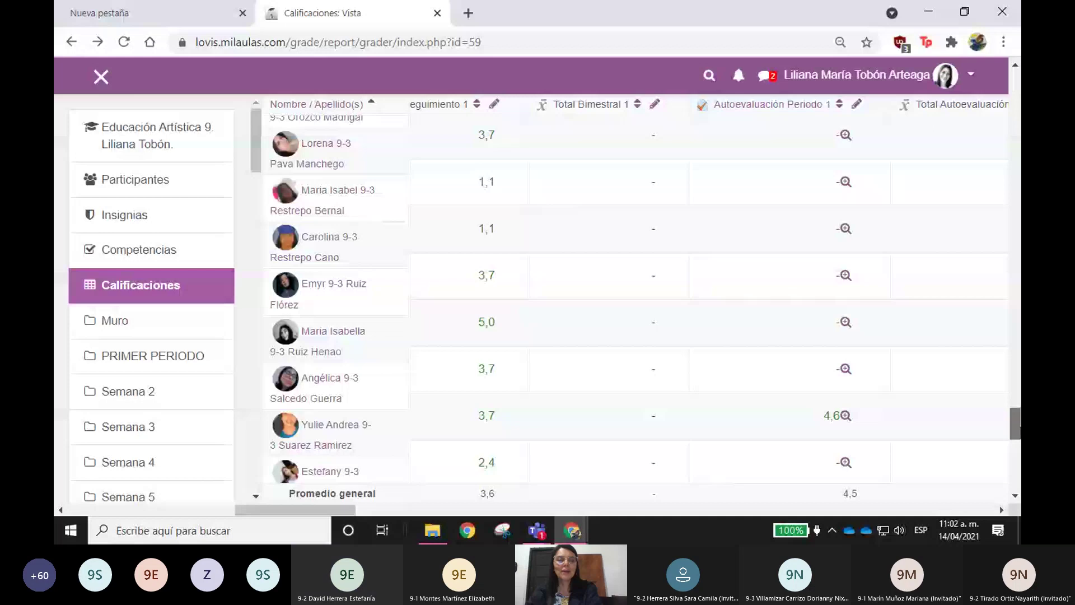
{"action": "scroll", "coordinate": [641, 299], "scroll_direction": "down", "scroll_amount": 2}
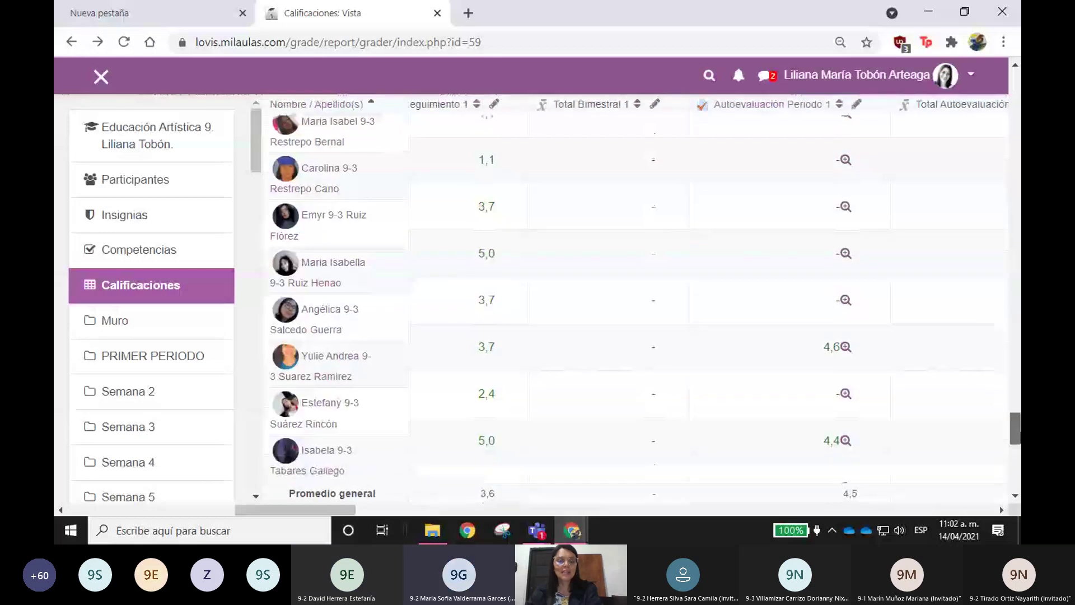
{"action": "scroll", "coordinate": [642, 299], "scroll_direction": "down", "scroll_amount": 2}
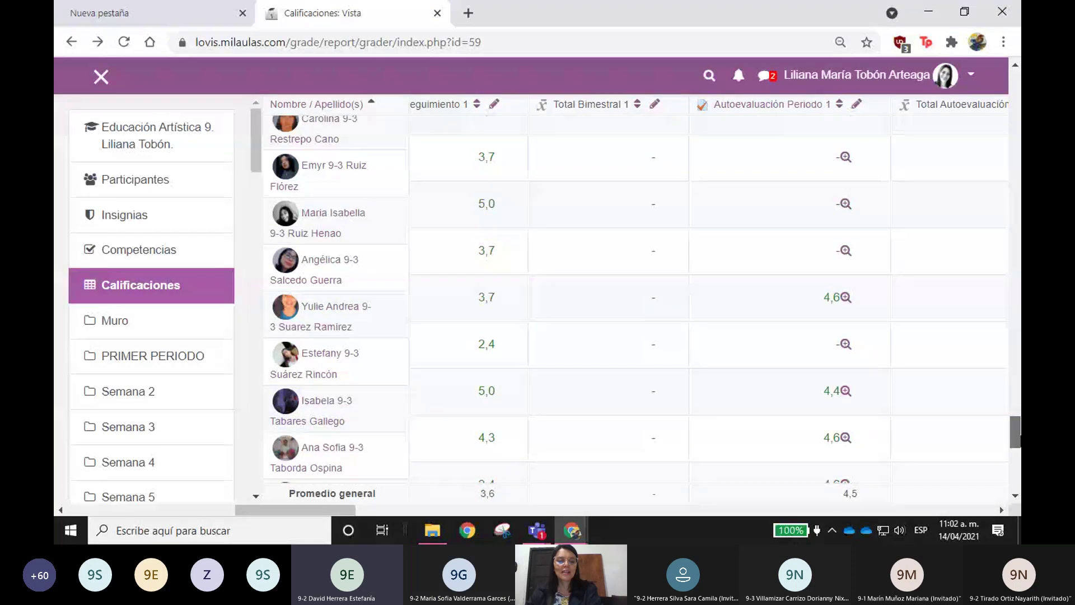
{"action": "scroll", "coordinate": [642, 299], "scroll_direction": "down", "scroll_amount": 1}
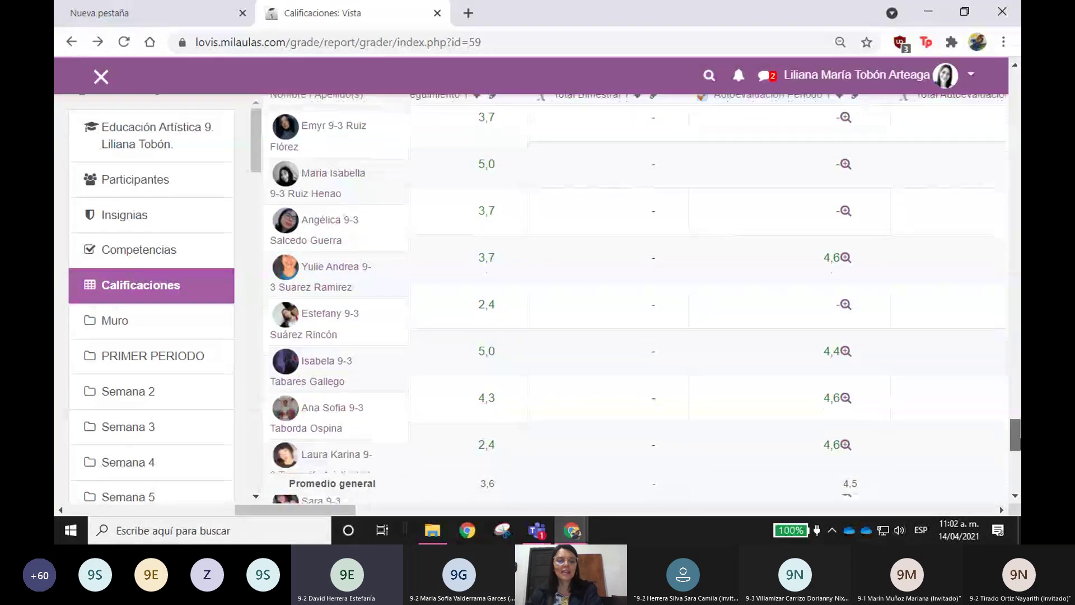
{"action": "scroll", "coordinate": [1020, 444], "scroll_direction": "down", "scroll_amount": 1}
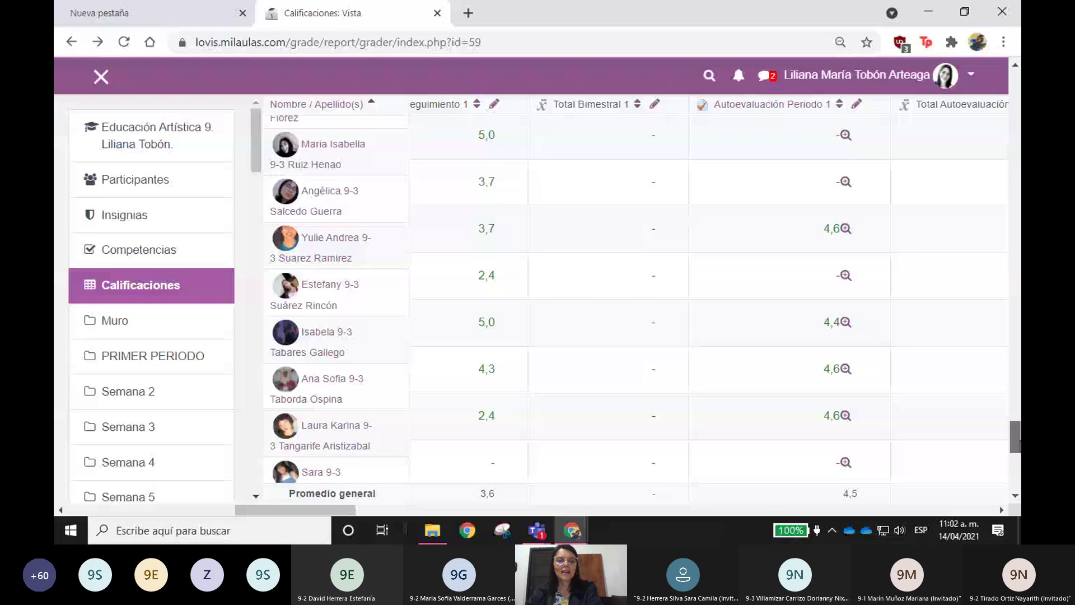
{"action": "scroll", "coordinate": [1020, 447], "scroll_direction": "down", "scroll_amount": 1}
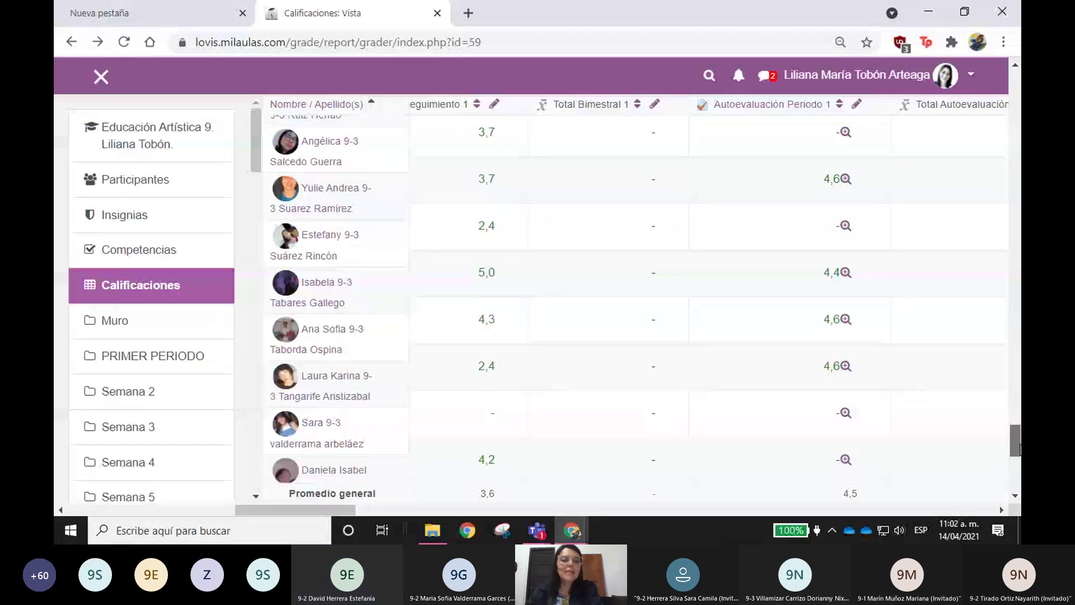
{"action": "scroll", "coordinate": [1020, 451], "scroll_direction": "down", "scroll_amount": 2}
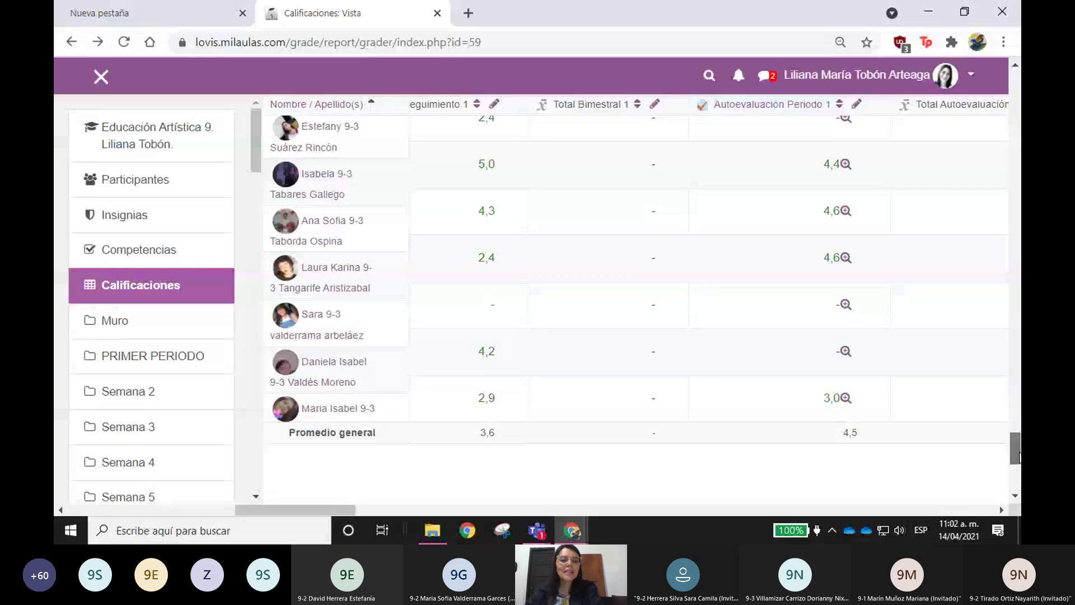
{"action": "scroll", "coordinate": [1020, 453], "scroll_direction": "down", "scroll_amount": 1}
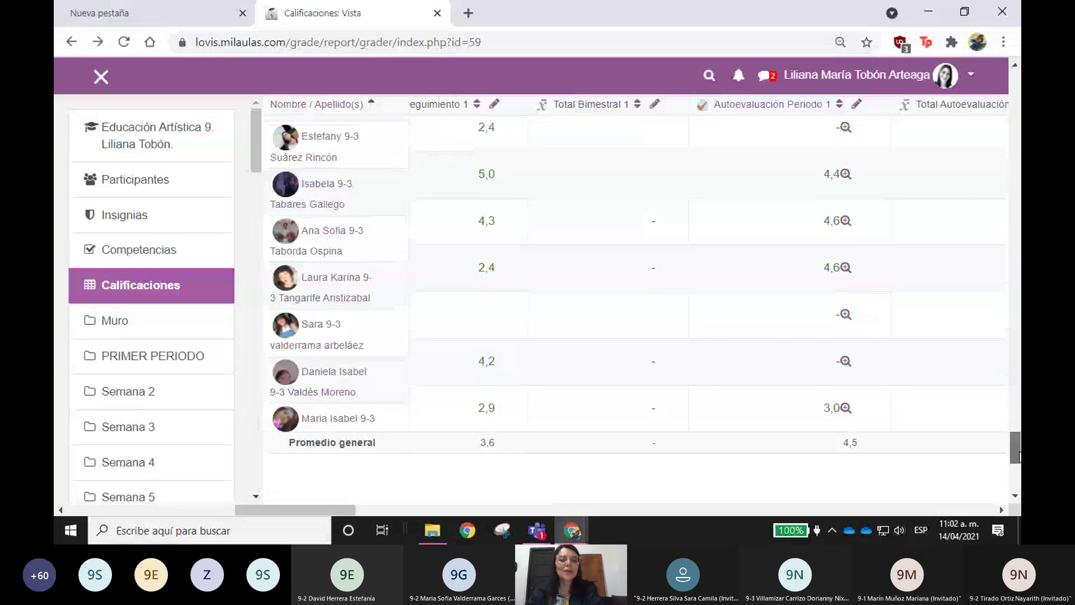
Step: Return to the group 9-2 students in the grader report and recheck their Seguimiento 1 and Autoevaluación Periodo 1 grades
{"action": "left_click_drag", "start_coordinate": [1019, 455], "coordinate": [1020, 292]}
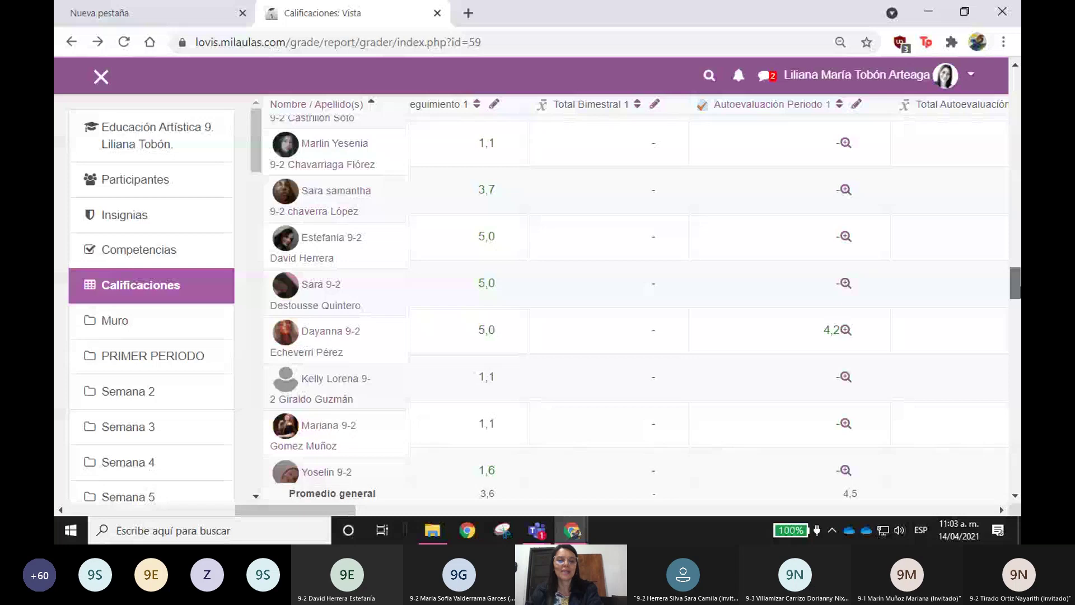
{"action": "left_click_drag", "start_coordinate": [1019, 292], "coordinate": [1019, 327]}
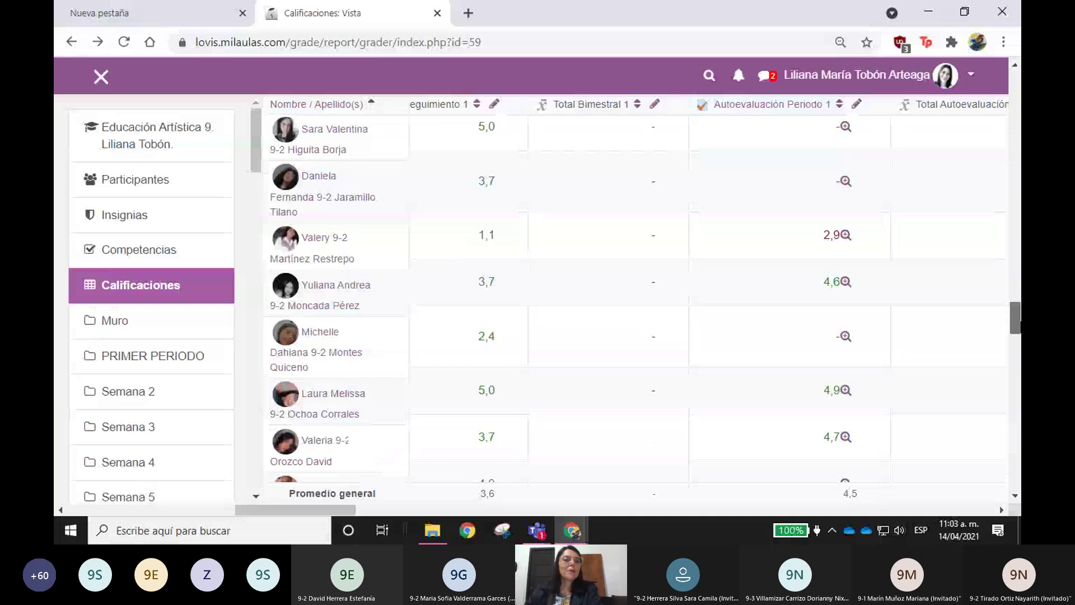
{"action": "left_click_drag", "start_coordinate": [1020, 325], "coordinate": [1020, 353]}
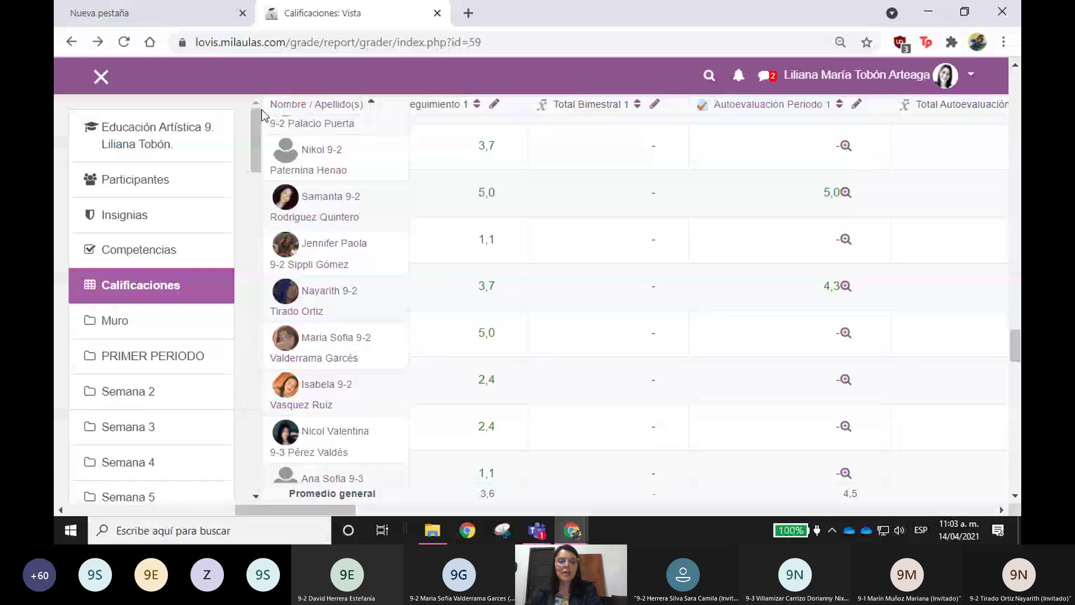
Step: Go to the Educación Artística 9 course page and open the DRIVE PARA MUROS O BITACORAS resource in Semana 9
{"action": "left_click", "coordinate": [159, 148]}
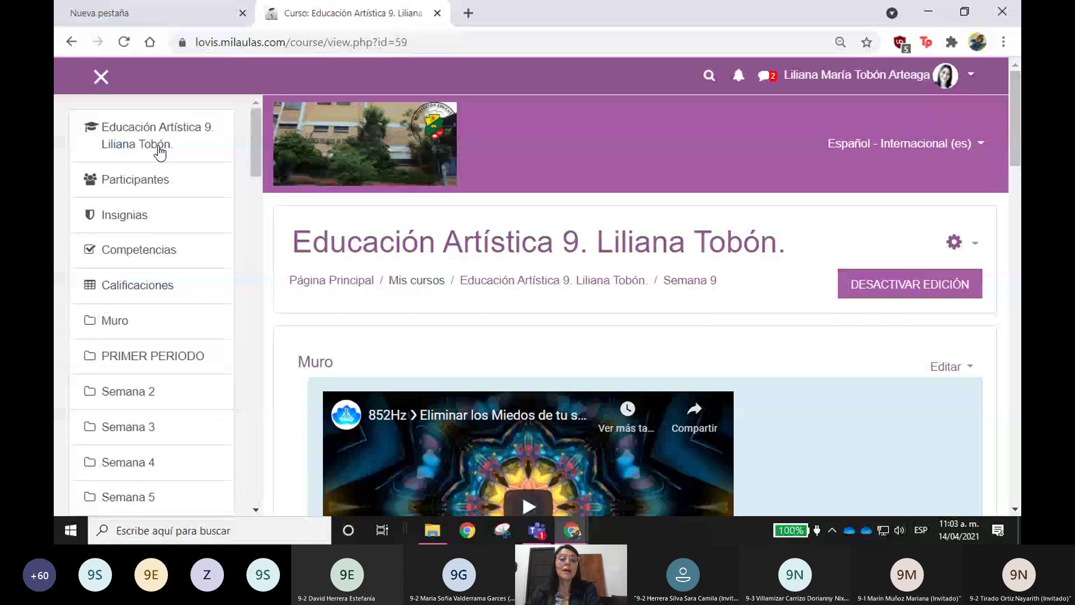
{"action": "scroll", "coordinate": [686, 350], "scroll_direction": "down", "scroll_amount": 10}
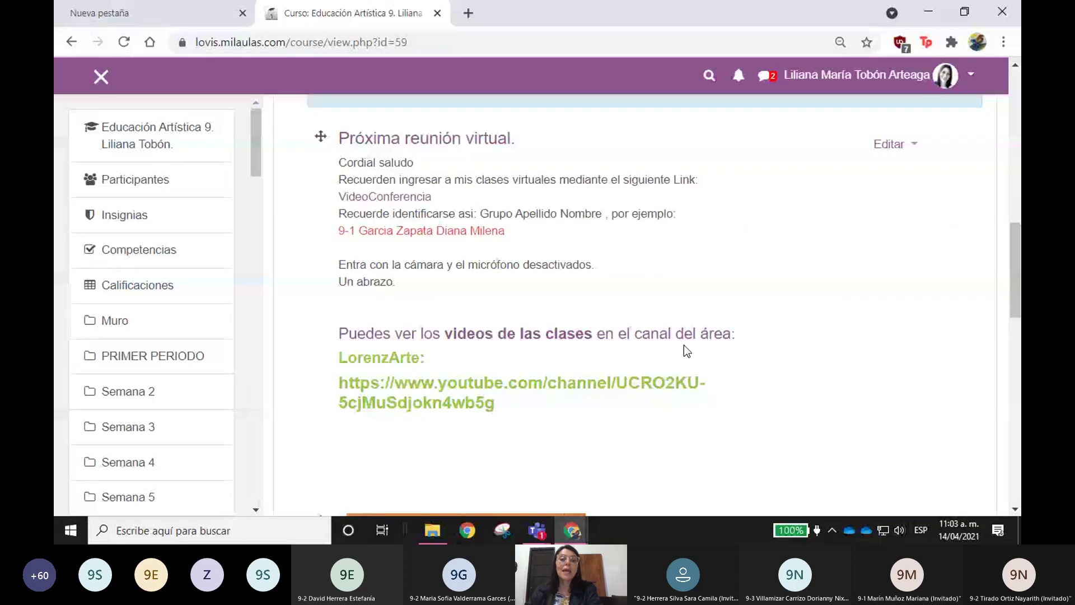
{"action": "scroll", "coordinate": [684, 348], "scroll_direction": "down", "scroll_amount": 9}
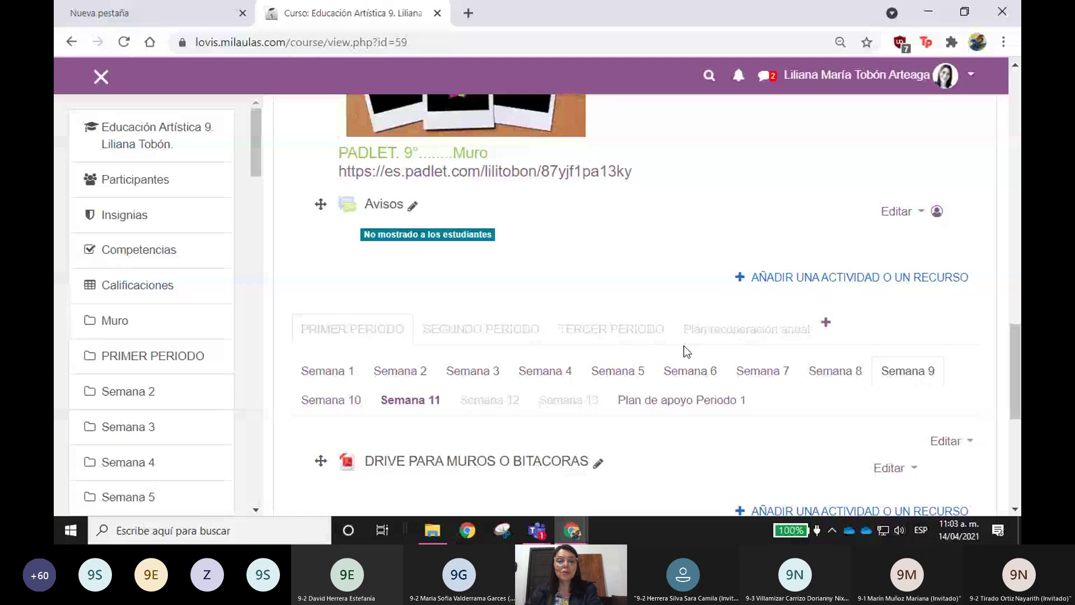
{"action": "scroll", "coordinate": [445, 302], "scroll_direction": "down", "scroll_amount": 3}
{"action": "left_click", "coordinate": [445, 302]}
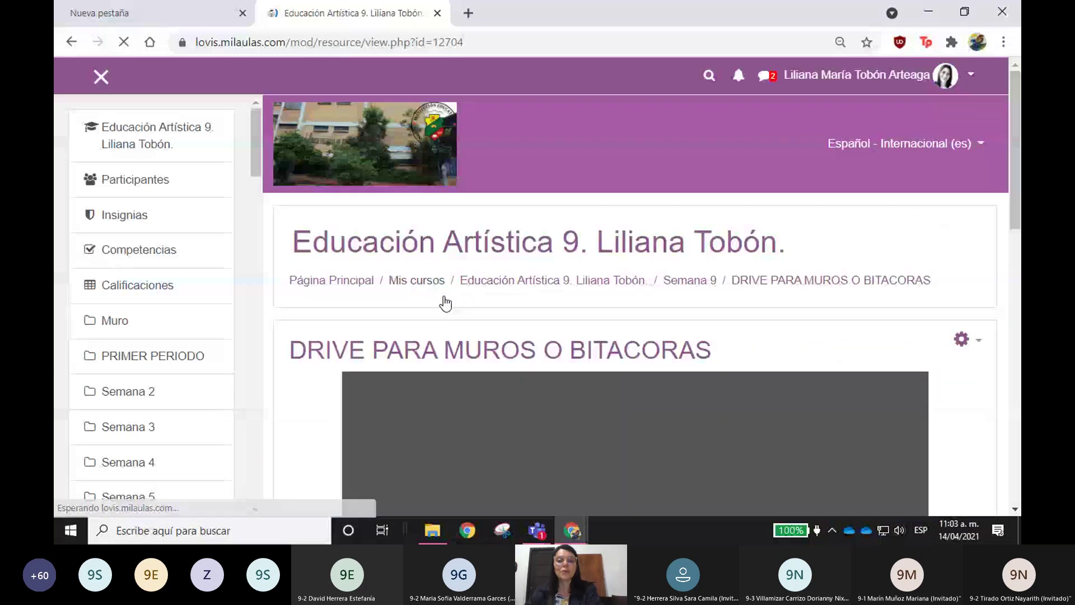
Step: Follow the Drive link under DIRECCIÓN DE PADLET and open the DIRECCIONES 9° PADLET.xlsx file in Google Sheets
{"action": "scroll", "coordinate": [448, 280], "scroll_direction": "down", "scroll_amount": 5}
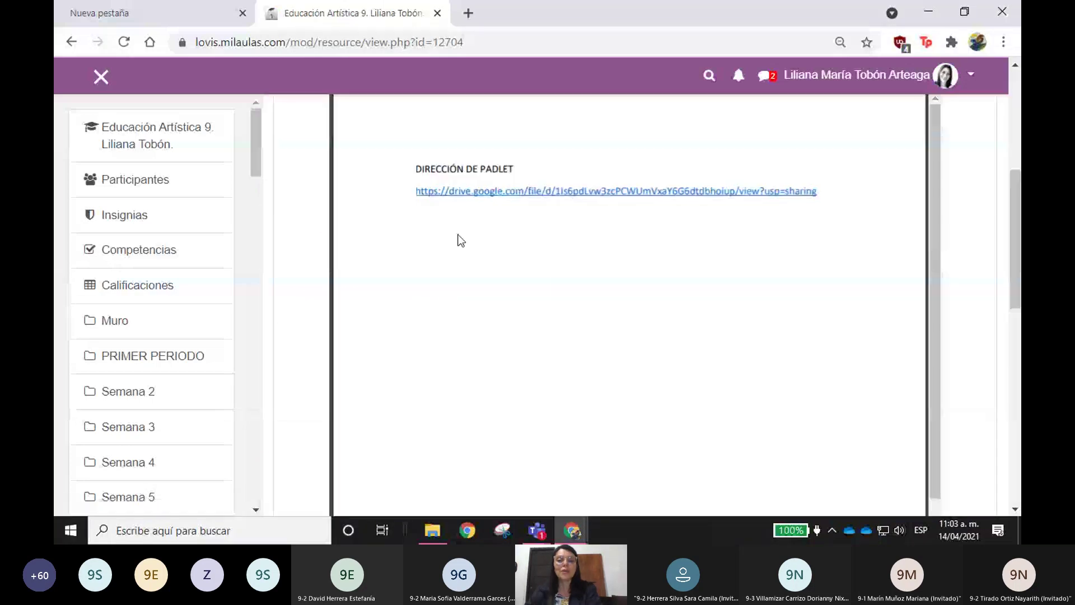
{"action": "left_click", "coordinate": [512, 194]}
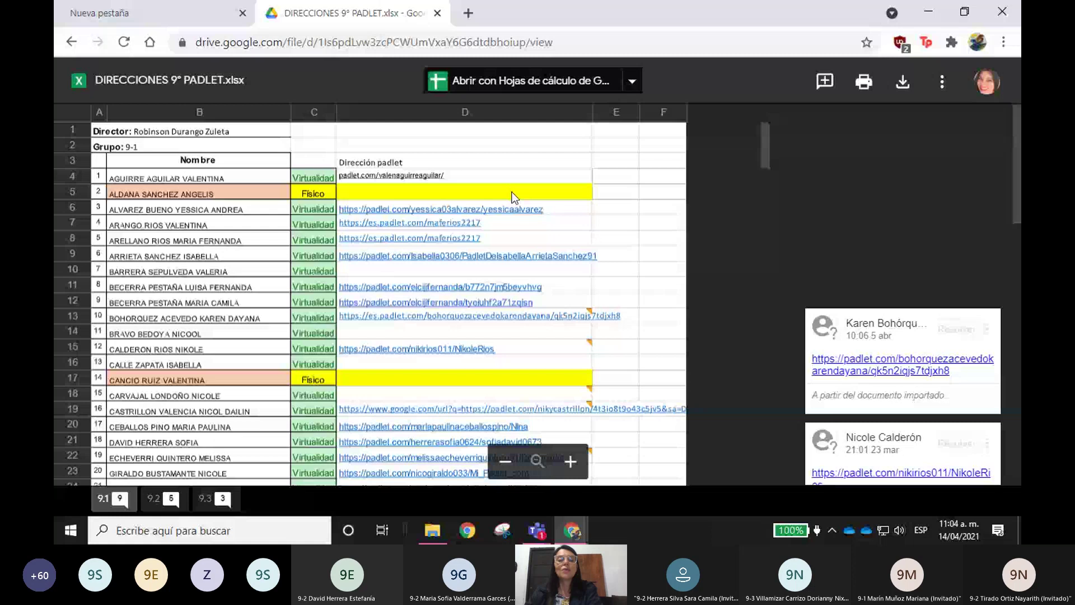
{"action": "left_click", "coordinate": [518, 84]}
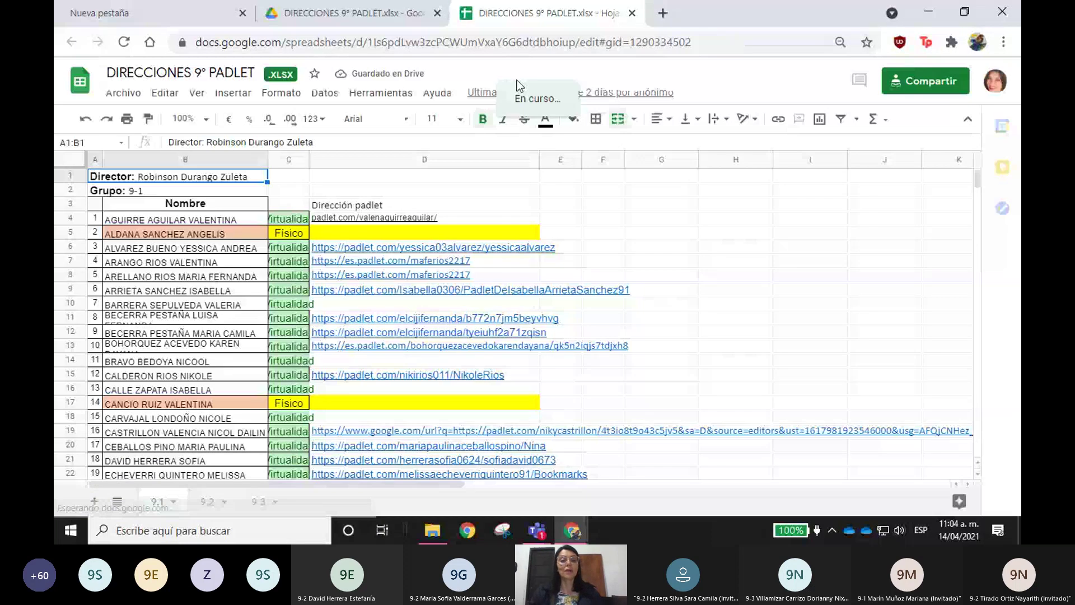
Step: Check the Dirección padlet column of the 9.1 sheet for virtual students without a Padlet address, down to the end of the list
{"action": "mouse_move", "coordinate": [417, 325]}
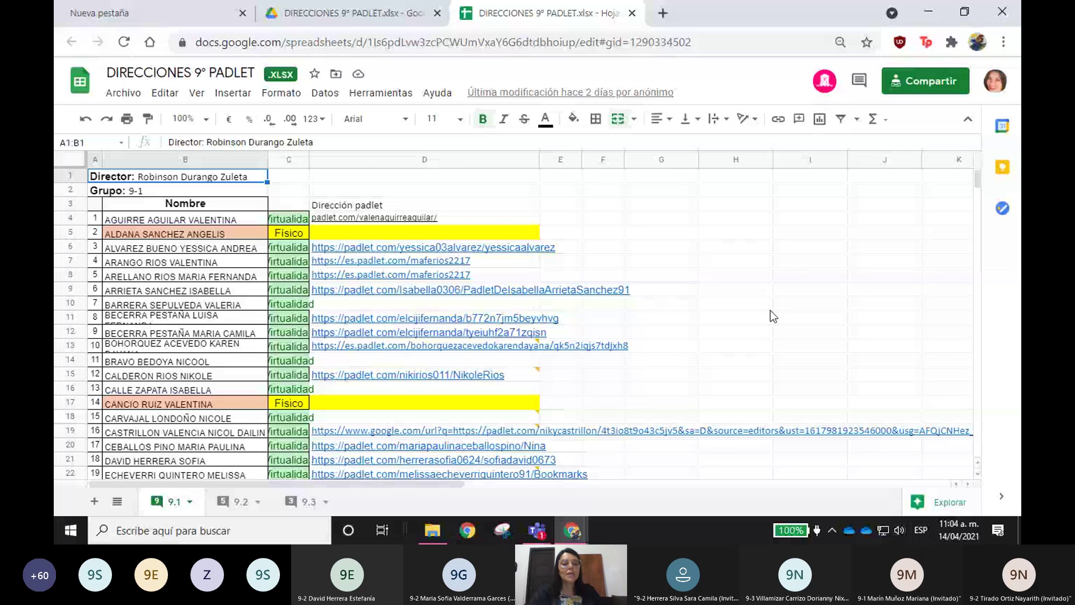
{"action": "left_click", "coordinate": [338, 307]}
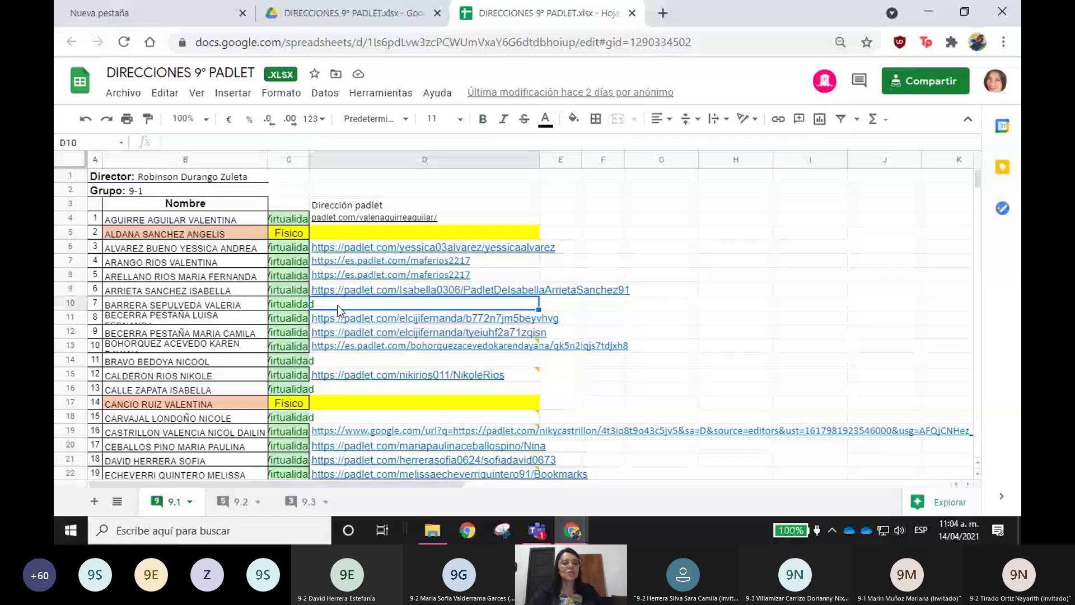
{"action": "left_click", "coordinate": [349, 391]}
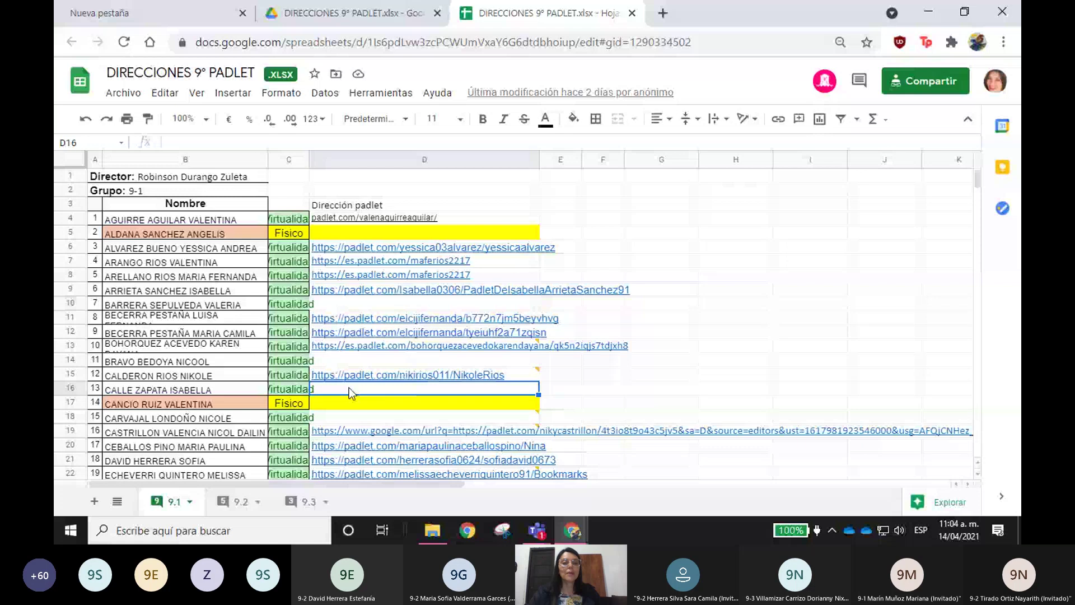
{"action": "key", "text": "Down"}
{"action": "key", "text": "Down"}
{"action": "scroll", "coordinate": [348, 388], "scroll_direction": "down", "scroll_amount": 5}
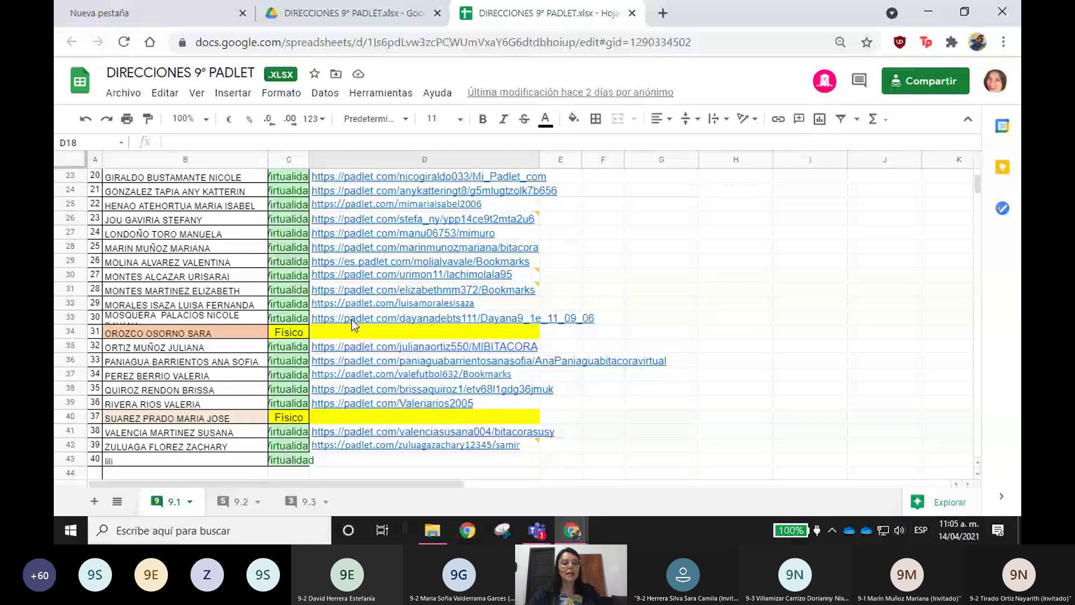
{"action": "scroll", "coordinate": [326, 367], "scroll_direction": "down", "scroll_amount": 3}
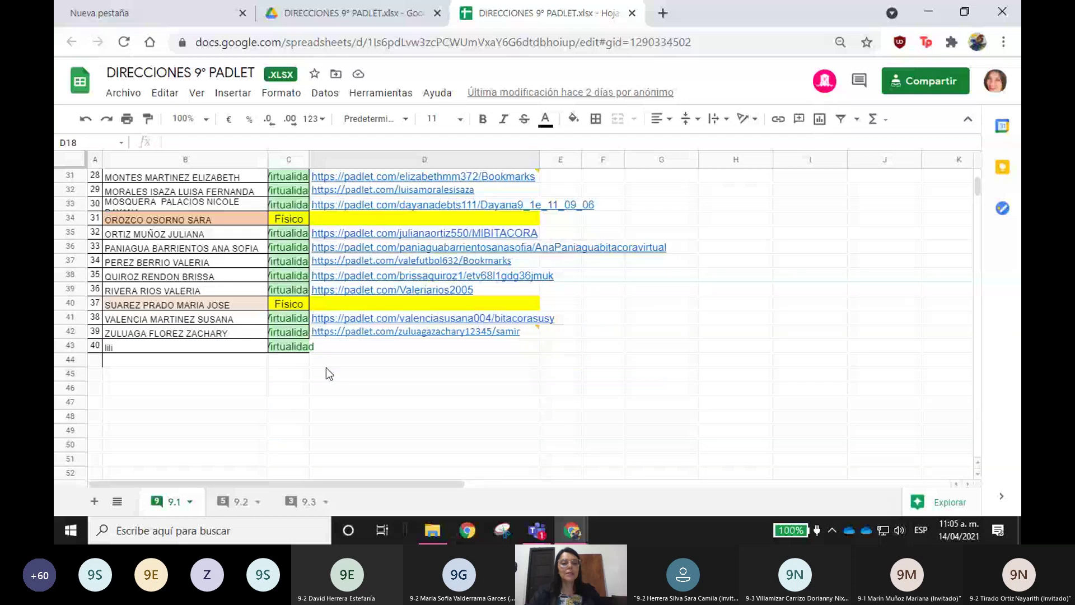
Step: Switch to the 9.2 sheet and check its Dirección padlet column for virtual students with no Padlet address, through the last student
{"action": "key", "text": "ctrl+shift+Page_Down"}
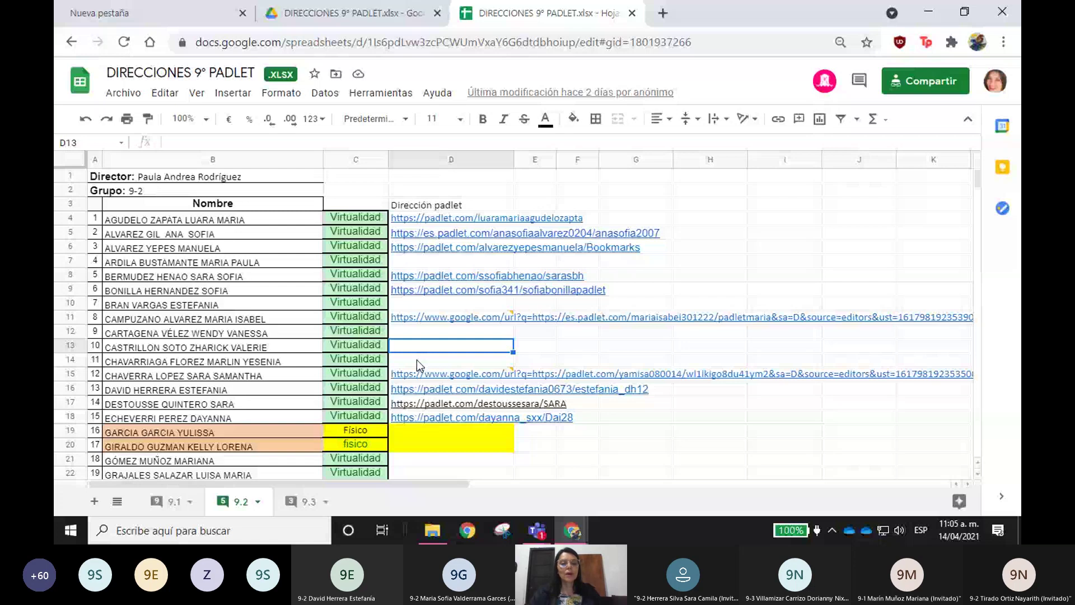
{"action": "scroll", "coordinate": [416, 366], "scroll_direction": "down", "scroll_amount": 2}
{"action": "left_click", "coordinate": [419, 361]}
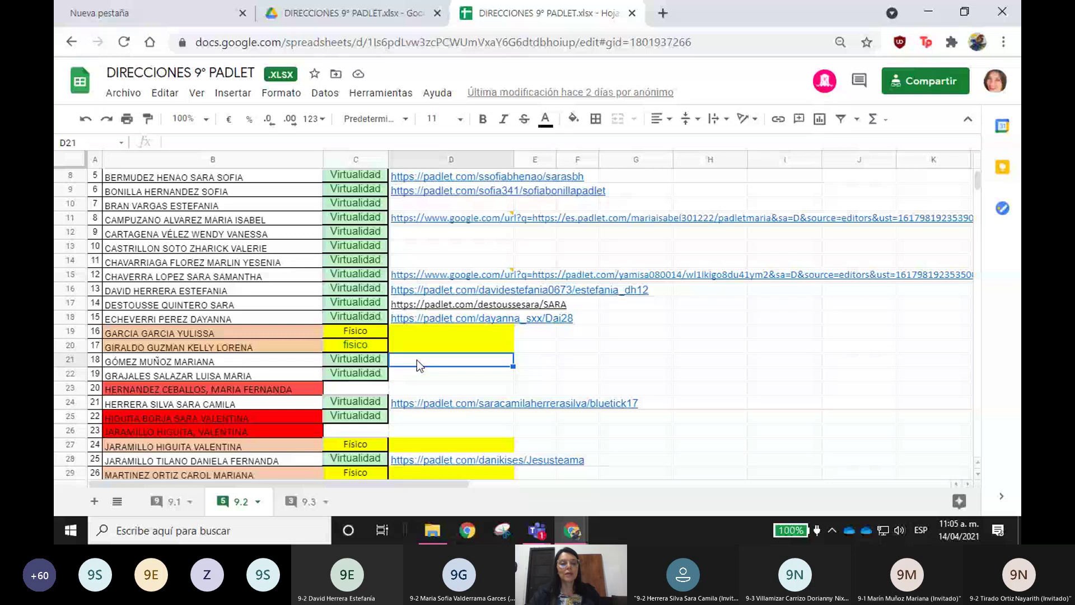
{"action": "scroll", "coordinate": [418, 369], "scroll_direction": "down", "scroll_amount": 3}
{"action": "key", "text": "Down"}
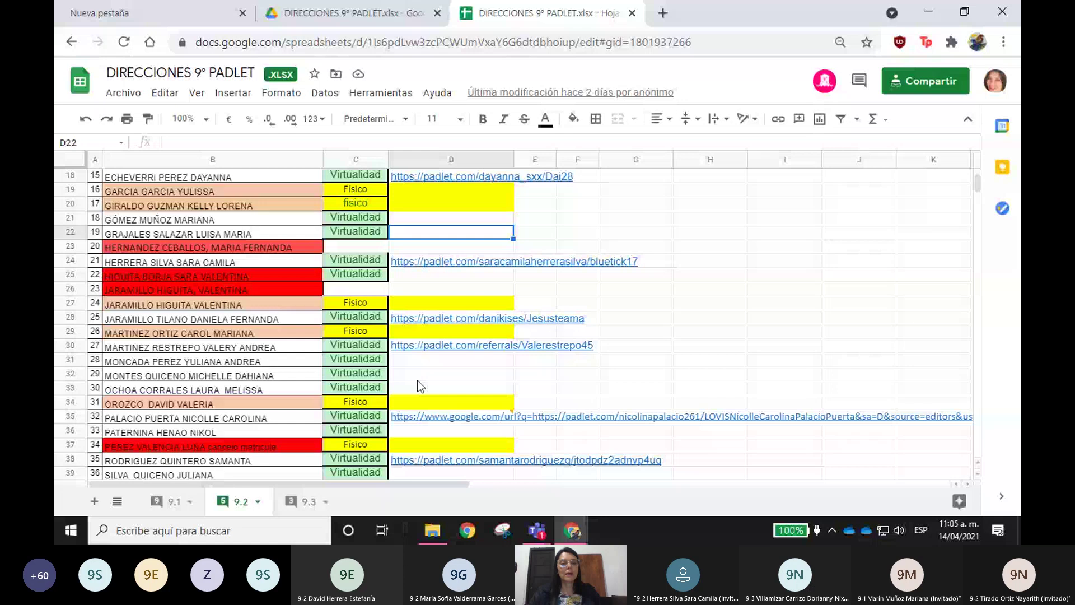
{"action": "left_click", "coordinate": [421, 376]}
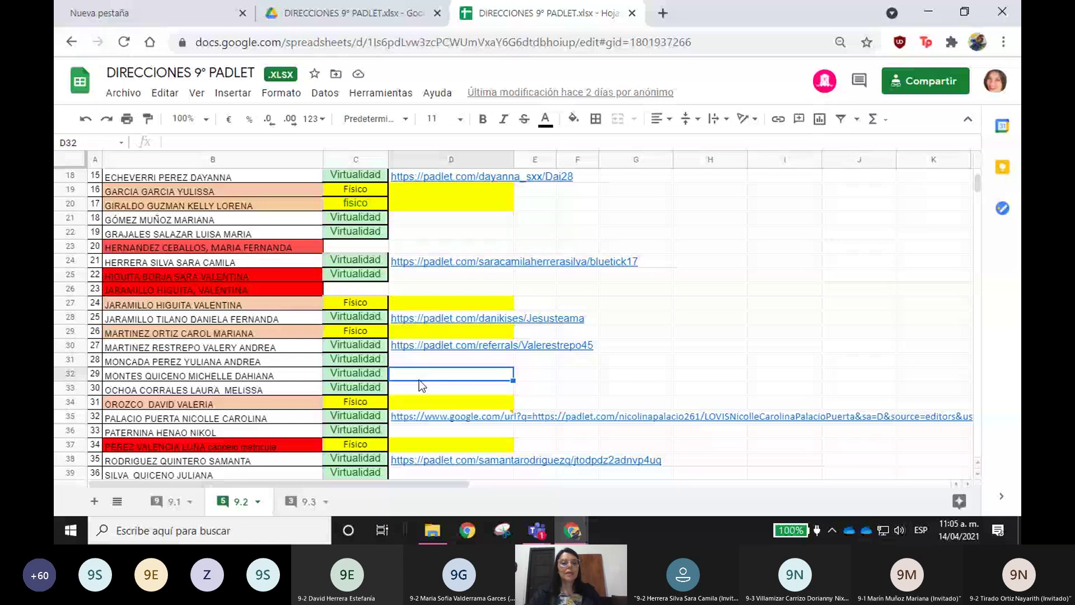
{"action": "key", "text": "Down"}
{"action": "key", "text": "Down"}
{"action": "key", "text": "Down"}
{"action": "key", "text": "Down"}
{"action": "scroll", "coordinate": [420, 364], "scroll_direction": "down", "scroll_amount": 3}
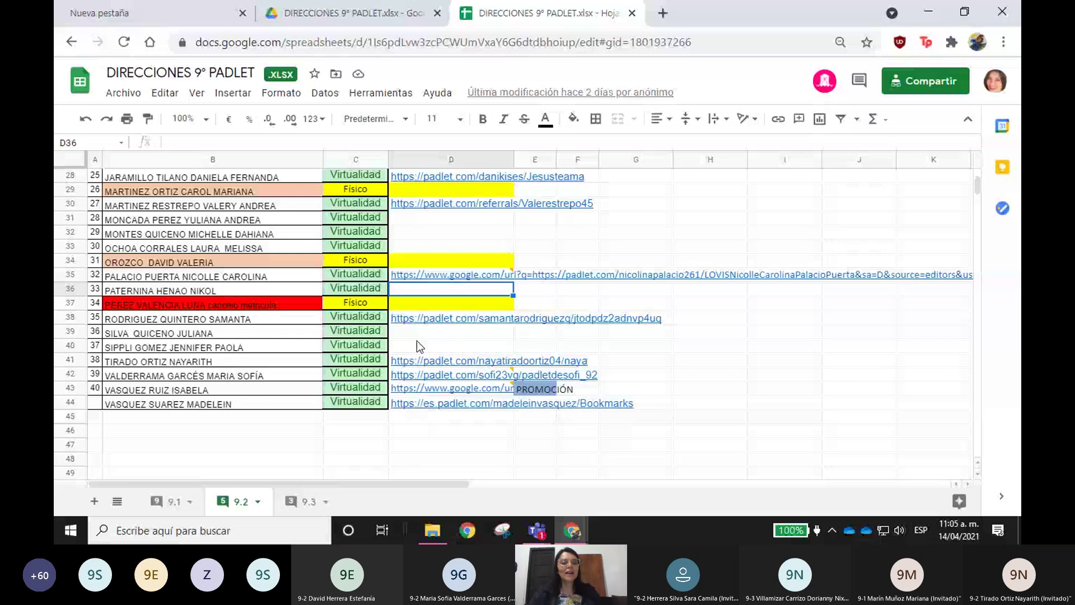
{"action": "left_click", "coordinate": [418, 345]}
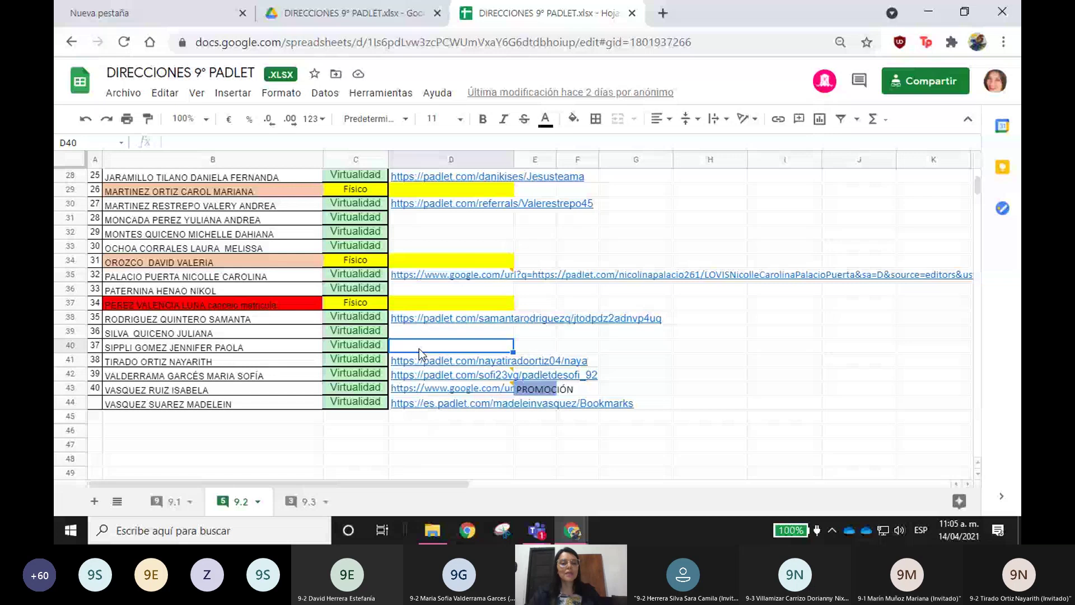
Step: Switch to the 9.3 sheet and check its Dirección padlet column for virtual students without an address, down to row 19
{"action": "key", "text": "ctrl+shift+Page_Down"}
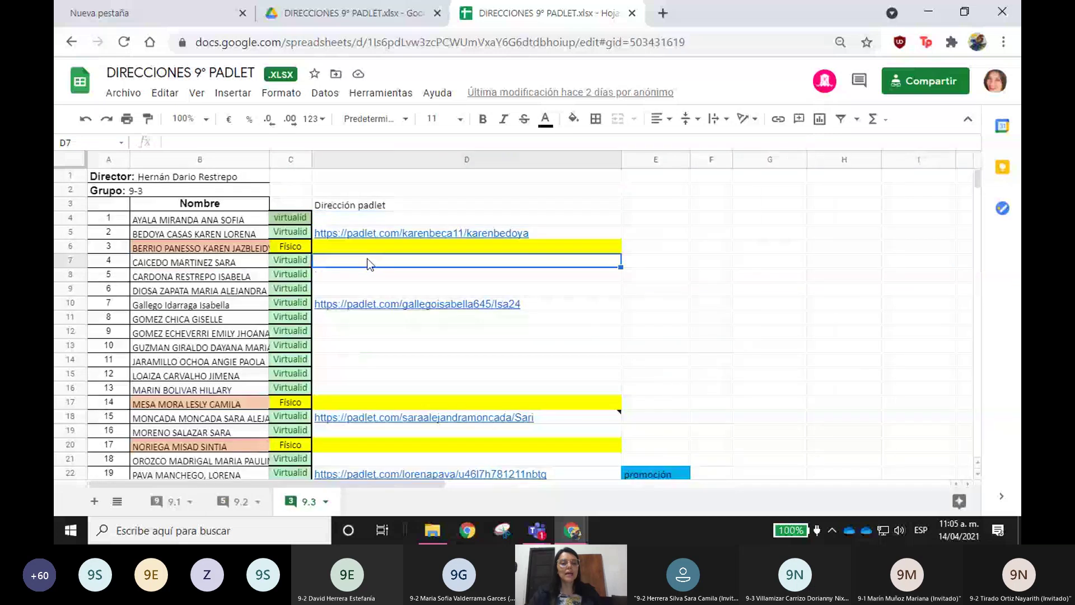
{"action": "left_click", "coordinate": [367, 275]}
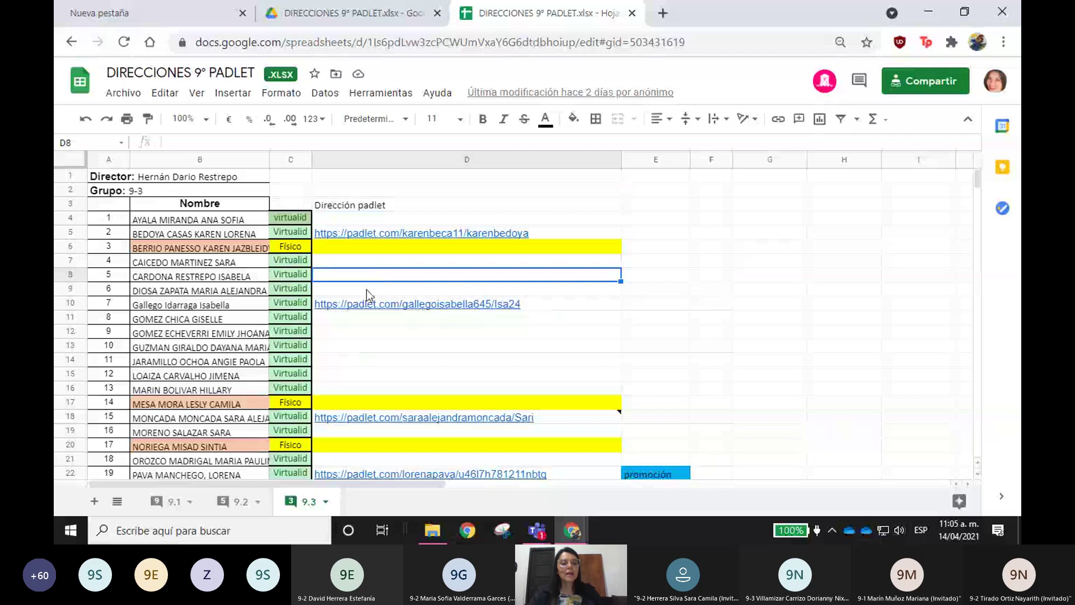
{"action": "left_click", "coordinate": [360, 334]}
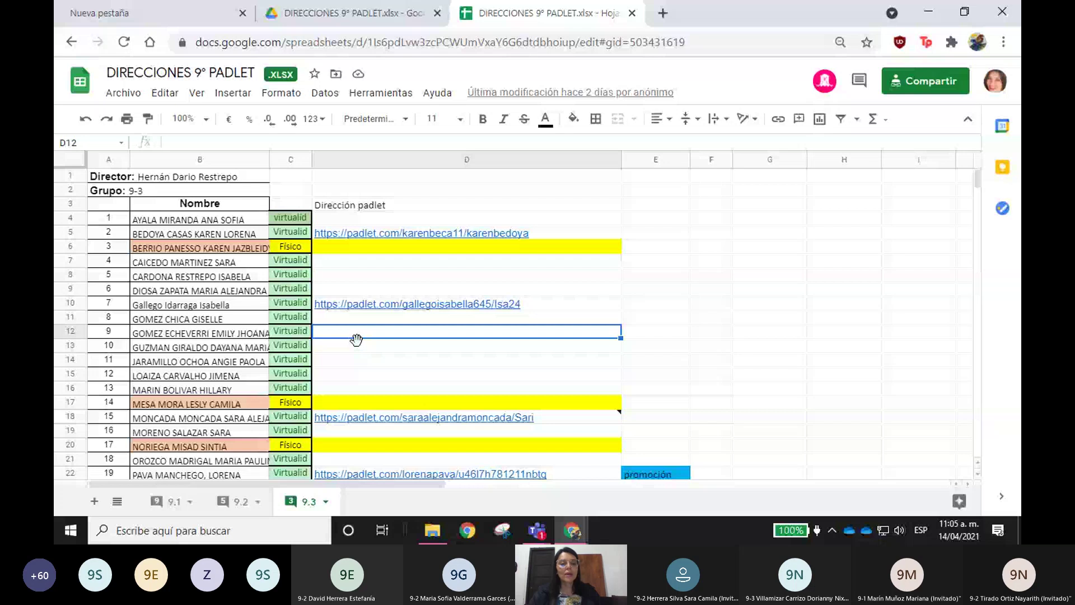
{"action": "left_click", "coordinate": [355, 360]}
{"action": "left_click", "coordinate": [354, 379]}
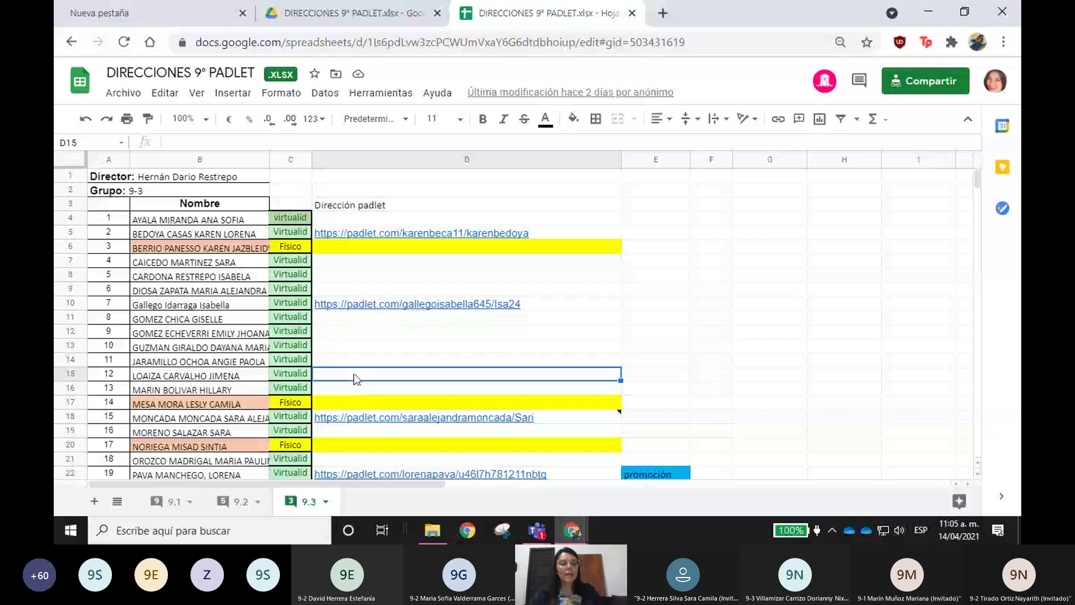
{"action": "left_click", "coordinate": [356, 389]}
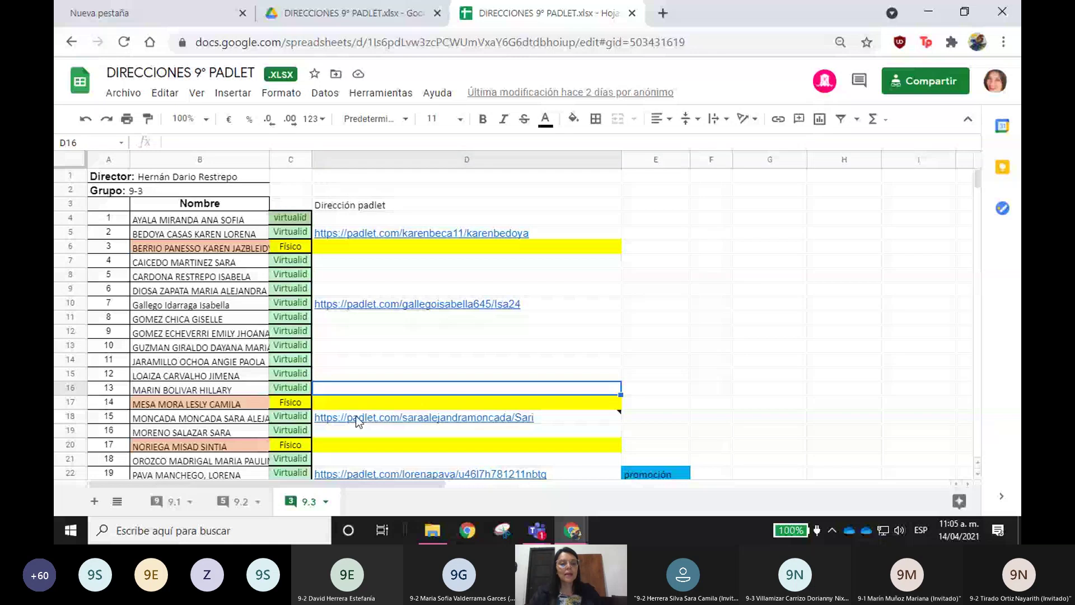
{"action": "scroll", "coordinate": [355, 416], "scroll_direction": "down", "scroll_amount": 1}
{"action": "key", "text": "Down"}
{"action": "key", "text": "Down"}
{"action": "key", "text": "Down"}
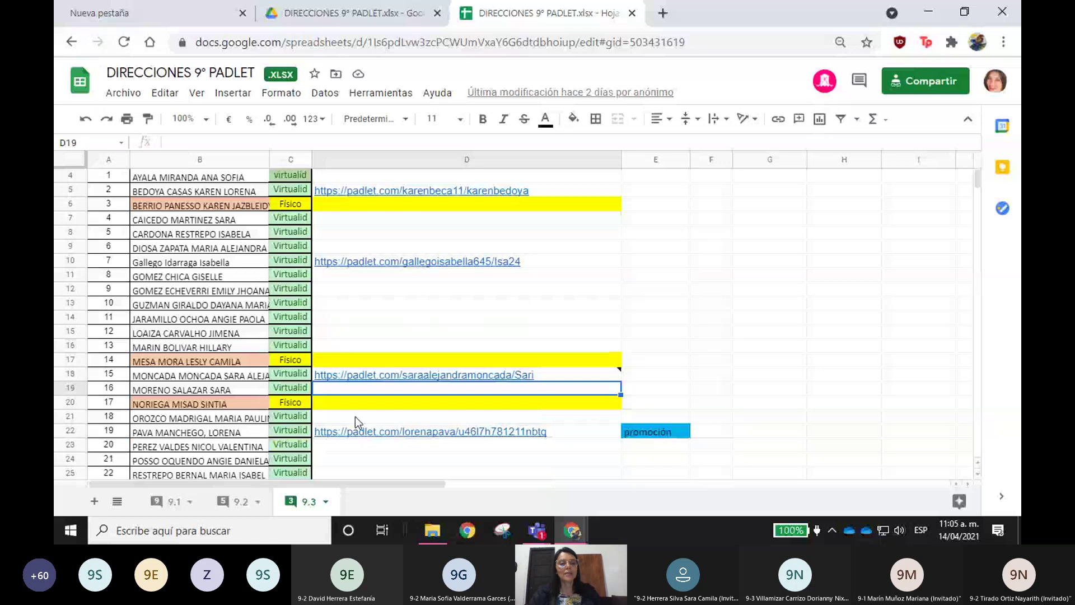
Step: Check the remaining 9.3 rows for missing Padlet addresses through the last student, and widen the Nombre column to fit the full names
{"action": "scroll", "coordinate": [355, 417], "scroll_direction": "down", "scroll_amount": 1}
{"action": "left_click", "coordinate": [361, 432]}
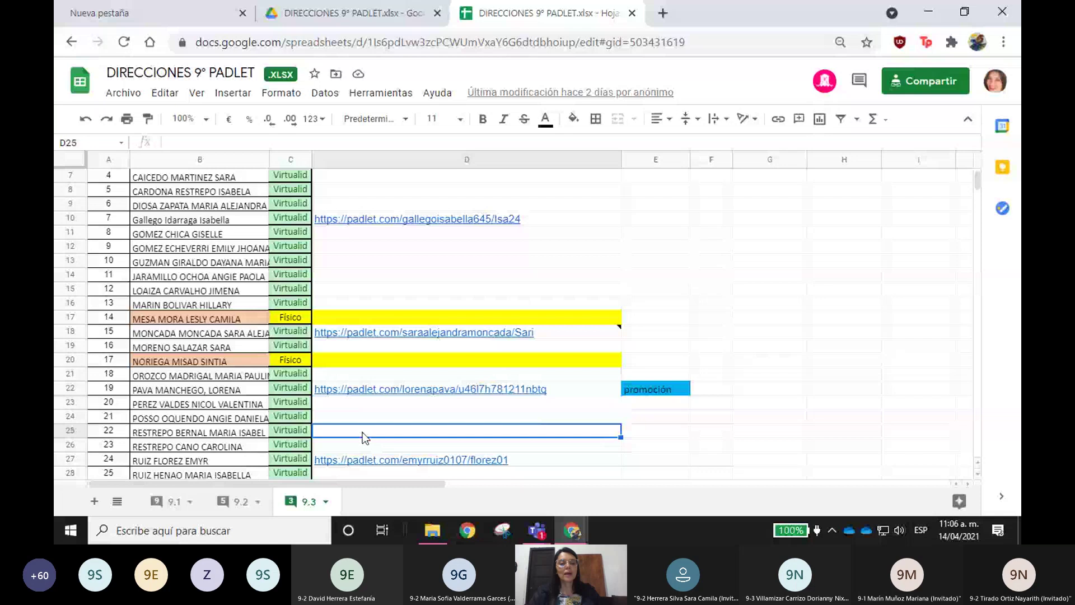
{"action": "key", "text": "Down"}
{"action": "scroll", "coordinate": [359, 429], "scroll_direction": "down", "scroll_amount": 2}
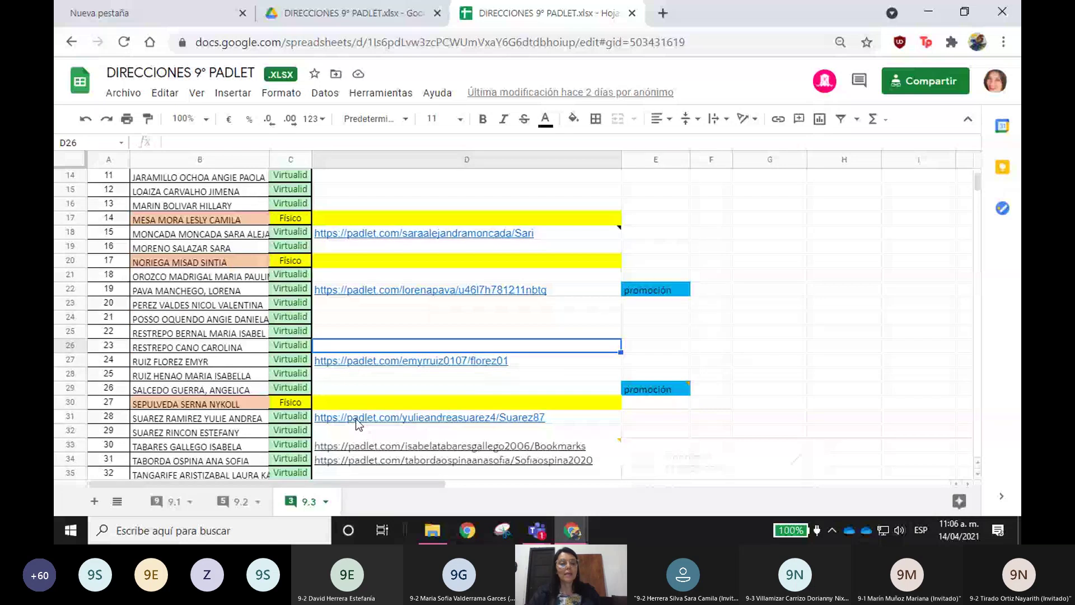
{"action": "left_click", "coordinate": [357, 429]}
{"action": "scroll", "coordinate": [369, 381], "scroll_direction": "down", "scroll_amount": 2}
{"action": "left_click", "coordinate": [370, 381]}
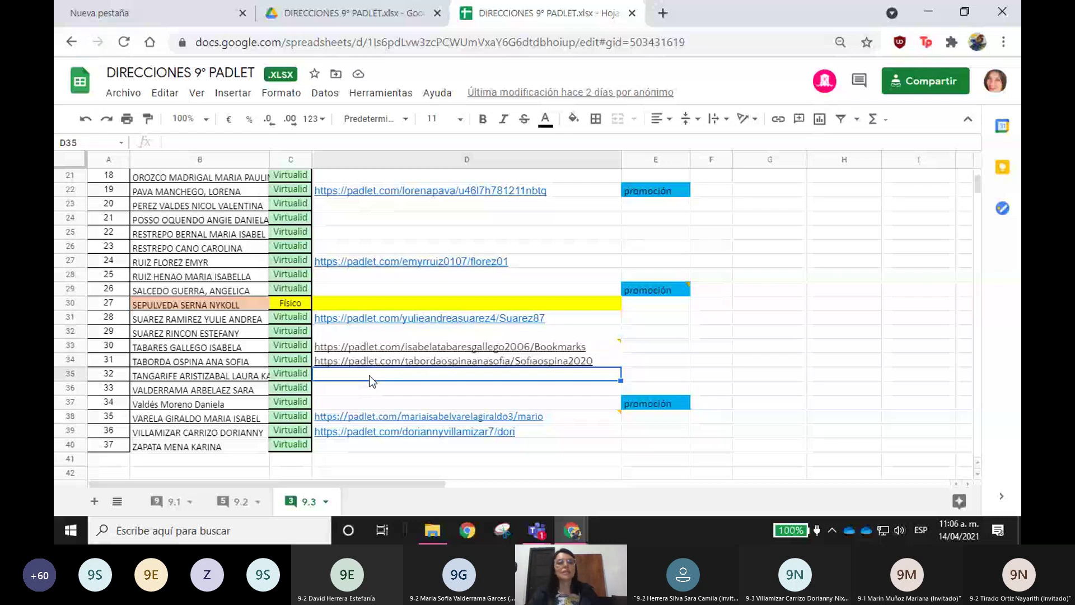
{"action": "left_click", "coordinate": [370, 395]}
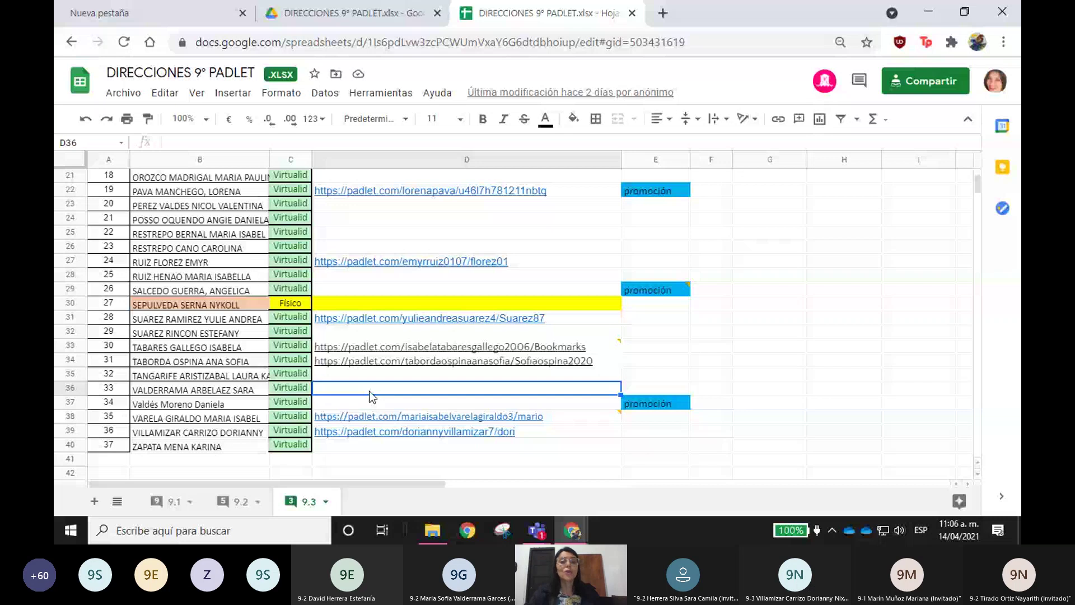
{"action": "key", "text": "Down"}
{"action": "key", "text": "Down"}
{"action": "key", "text": "Down"}
{"action": "key", "text": "Down"}
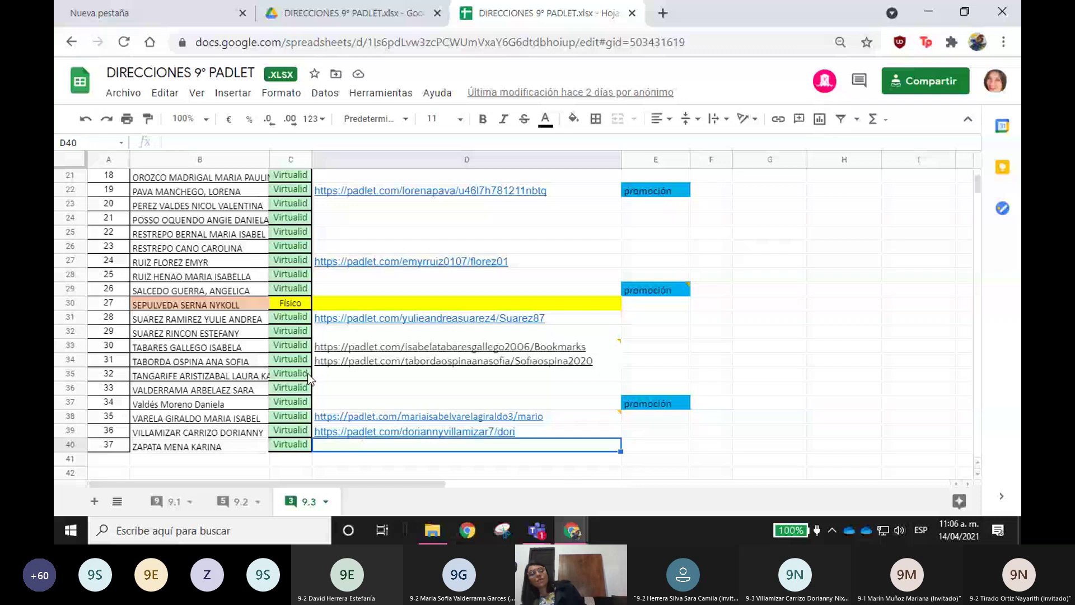
{"action": "left_click_drag", "start_coordinate": [270, 160], "coordinate": [323, 163]}
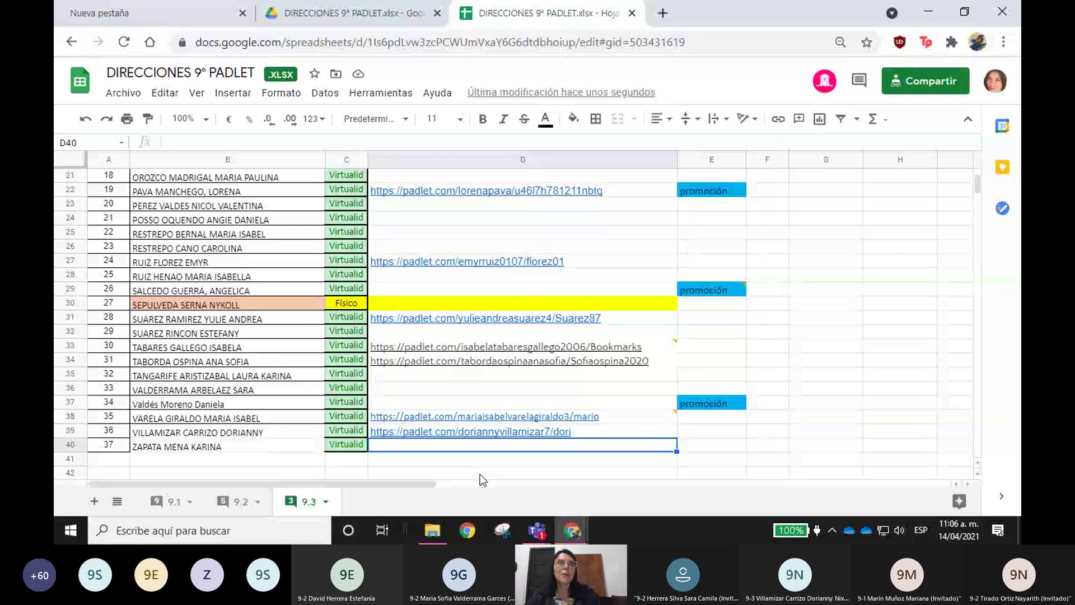
Step: Open the Padlet link in row 39 of the 9.1 sheet, view the profile, and return to the spreadsheet
{"action": "left_click", "coordinate": [157, 506]}
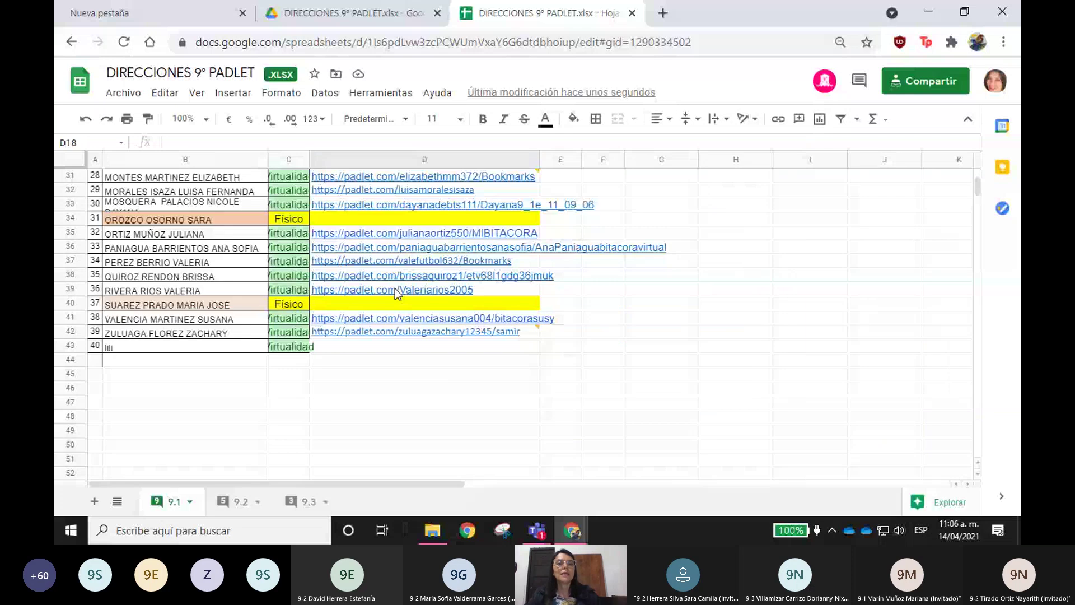
{"action": "left_click", "coordinate": [395, 289]}
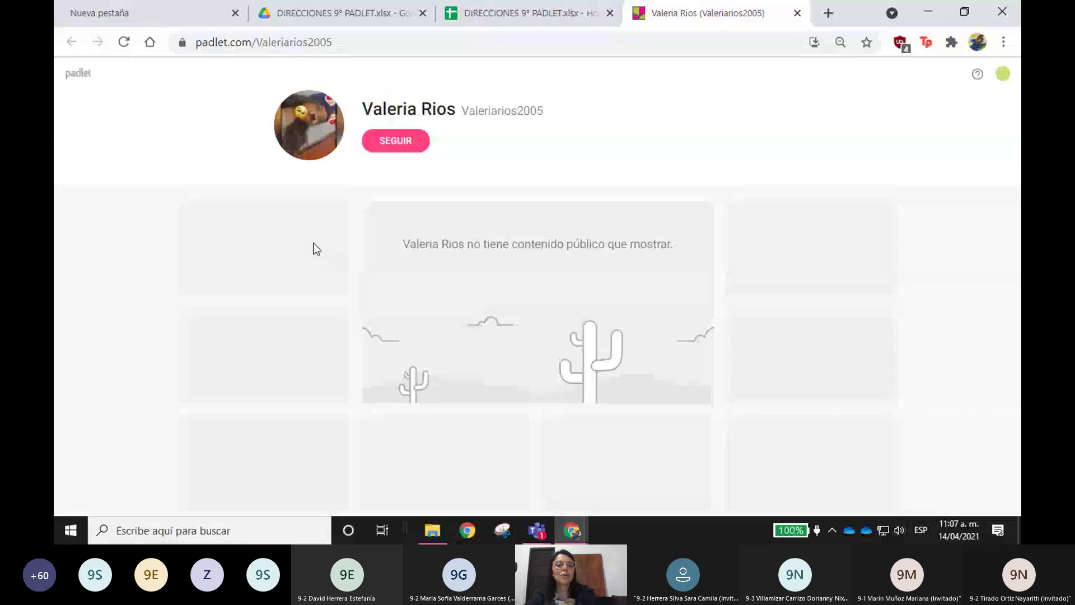
{"action": "key", "text": "ctrl+shift+Tab"}
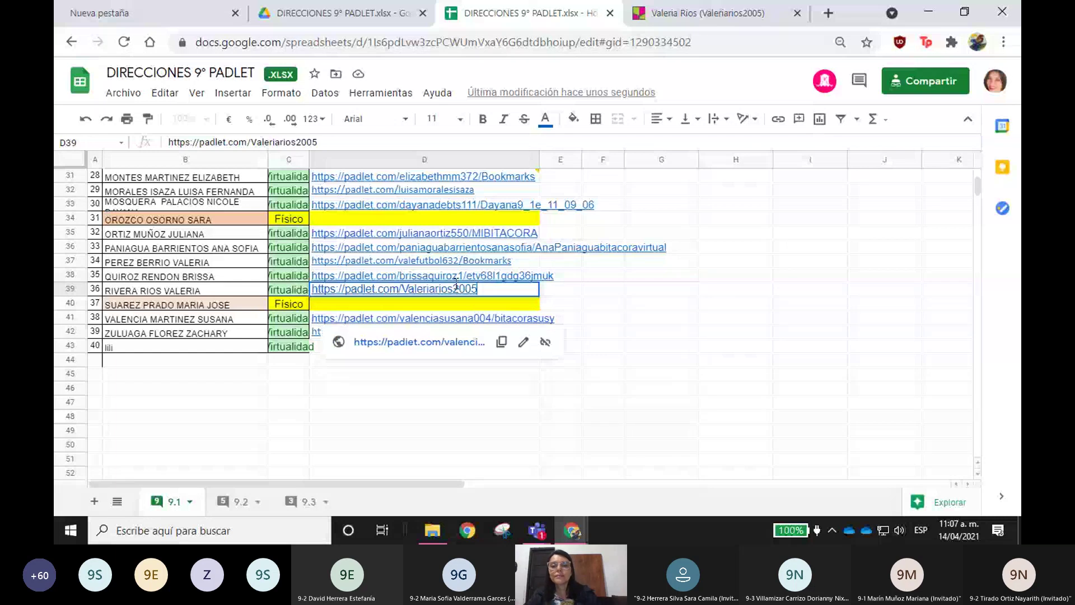
{"action": "left_click", "coordinate": [661, 289]}
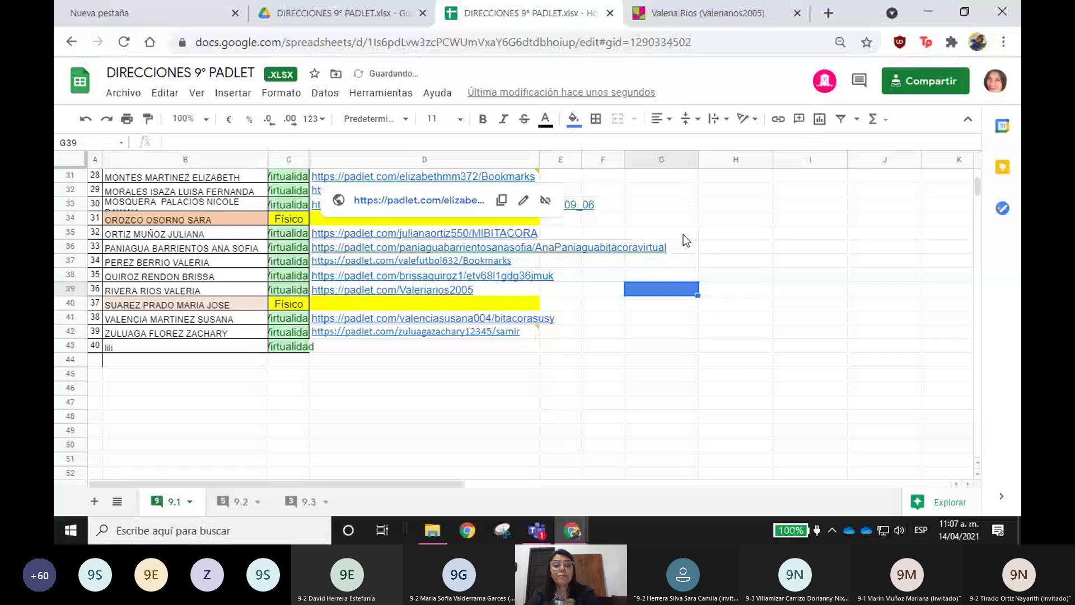
Step: Switch to the 9.2 sheet and open the Padlet link given in the comment on cell D15
{"action": "key", "text": "ctrl+Page_Down"}
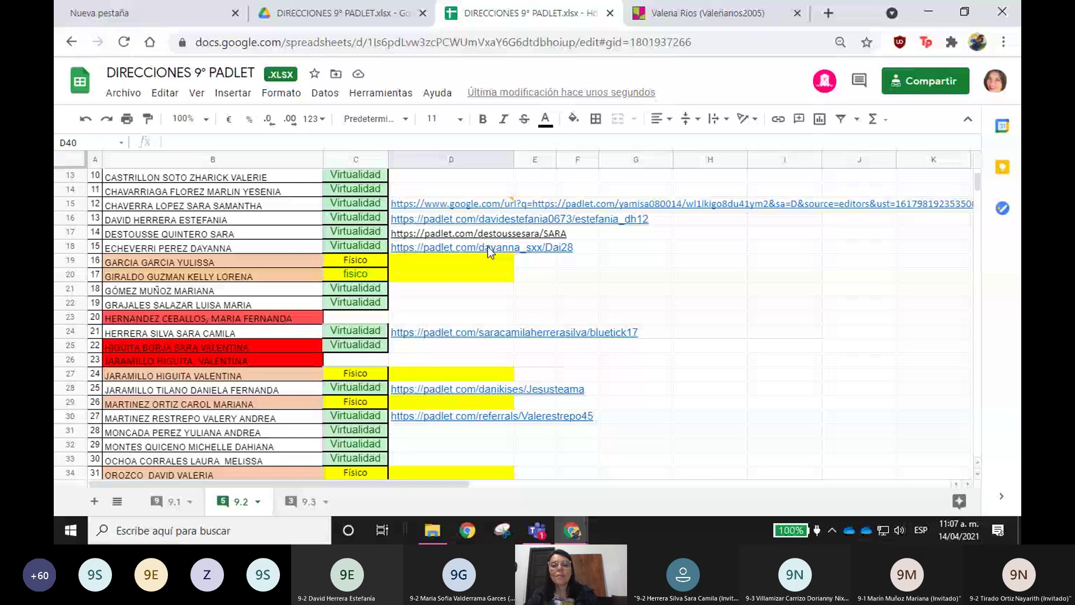
{"action": "left_click", "coordinate": [710, 204]}
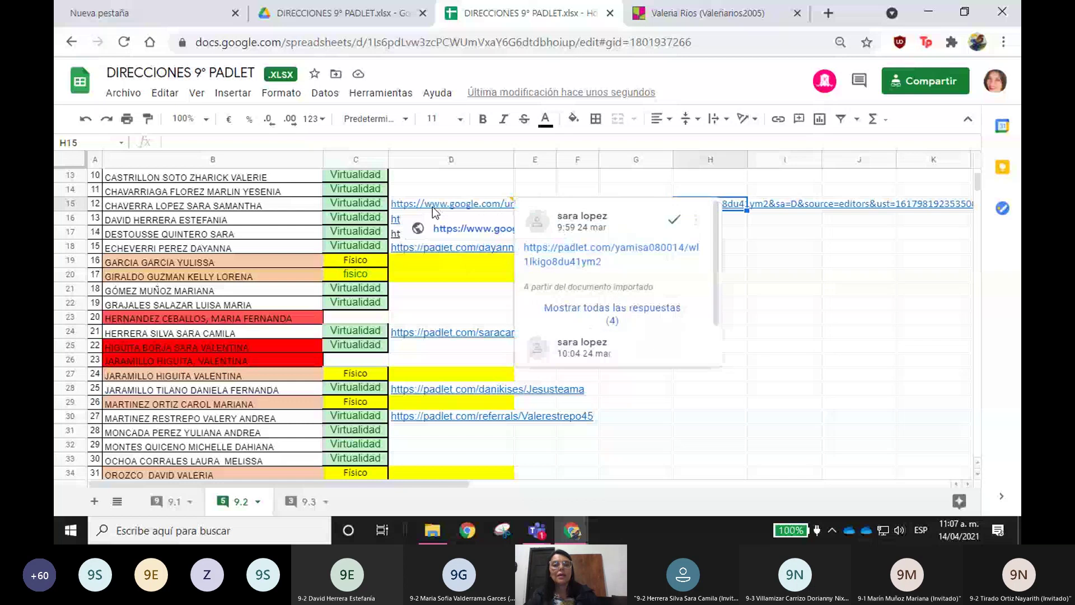
{"action": "left_click", "coordinate": [531, 246]}
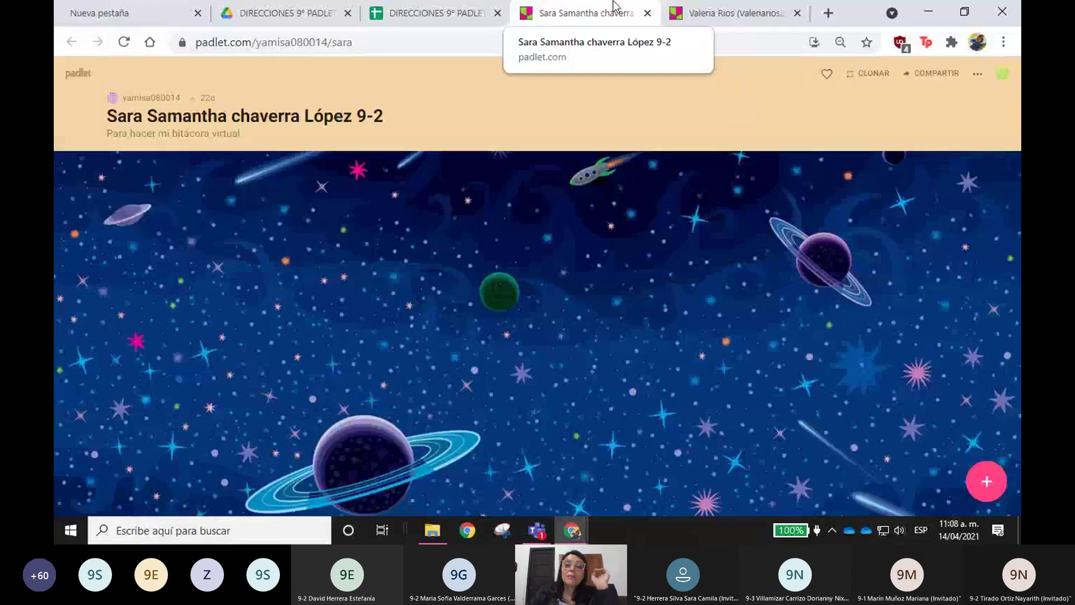
Step: Close both students' Padlet pages, the DIRECCIONES 9° PADLET spreadsheet and its Drive page
{"action": "left_click", "coordinate": [648, 14]}
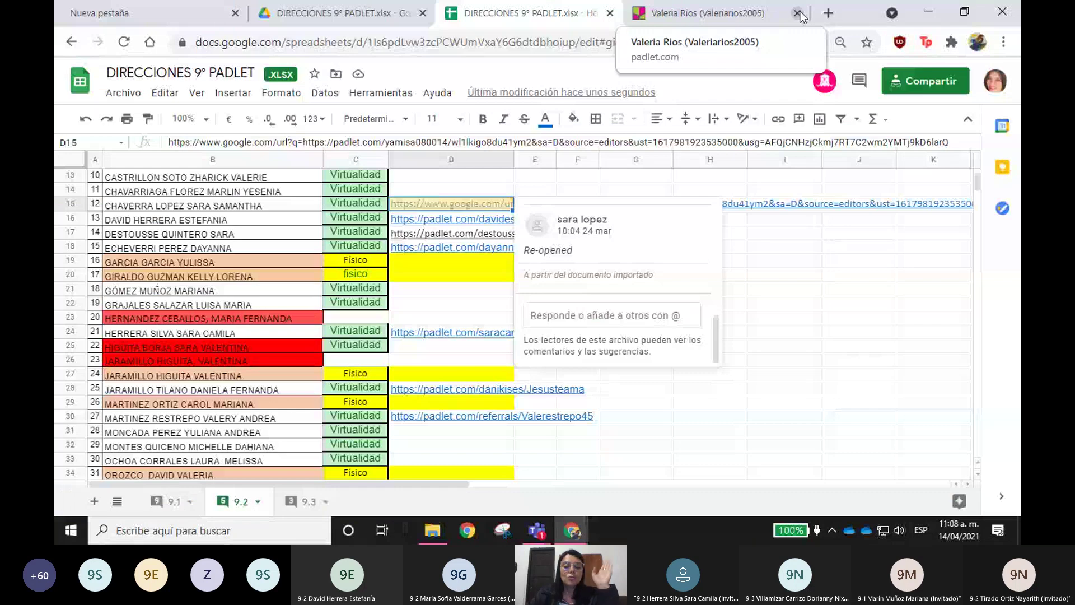
{"action": "left_click", "coordinate": [797, 13]}
{"action": "left_click", "coordinate": [610, 14]}
{"action": "left_click", "coordinate": [440, 14]}
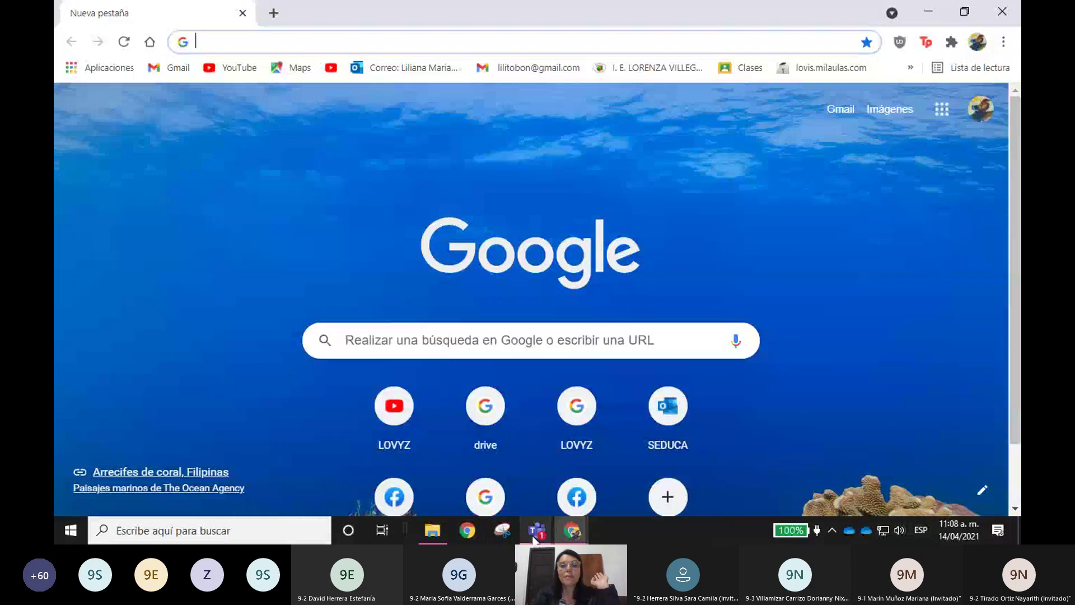
Step: Switch to the browser window with 8° PADLET PERSONAL and close its grade 11 and grade 8 spreadsheets and the Drive page
{"action": "left_click", "coordinate": [576, 540]}
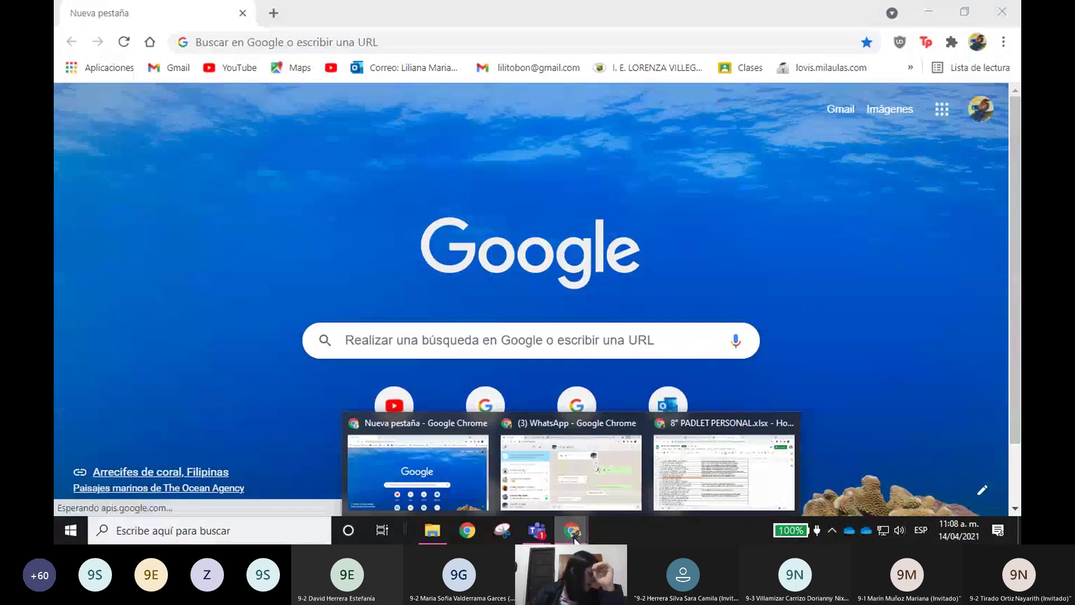
{"action": "left_click", "coordinate": [724, 470]}
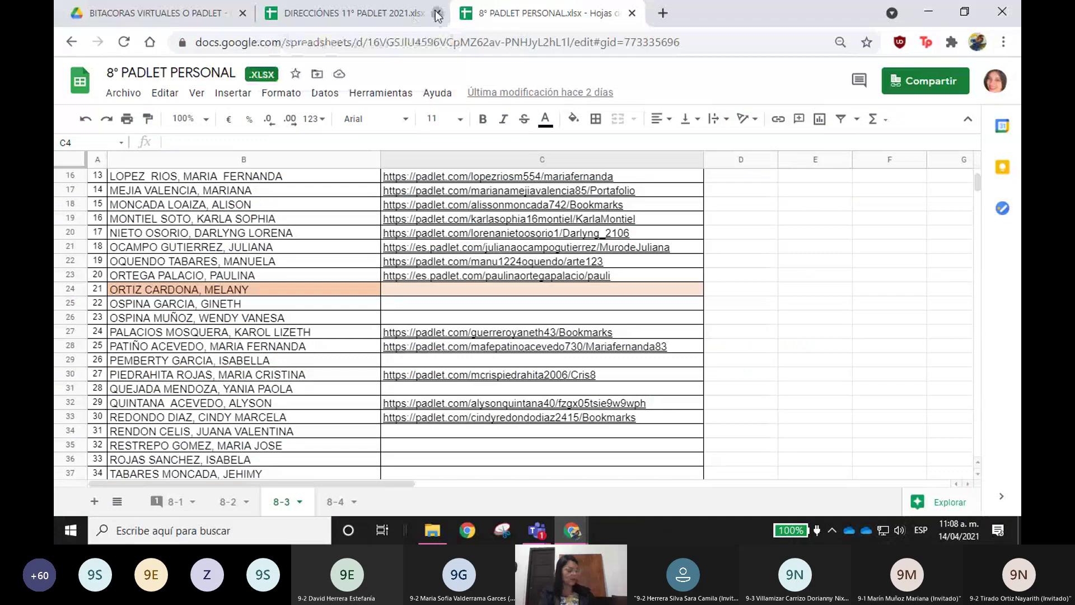
{"action": "left_click", "coordinate": [437, 14]}
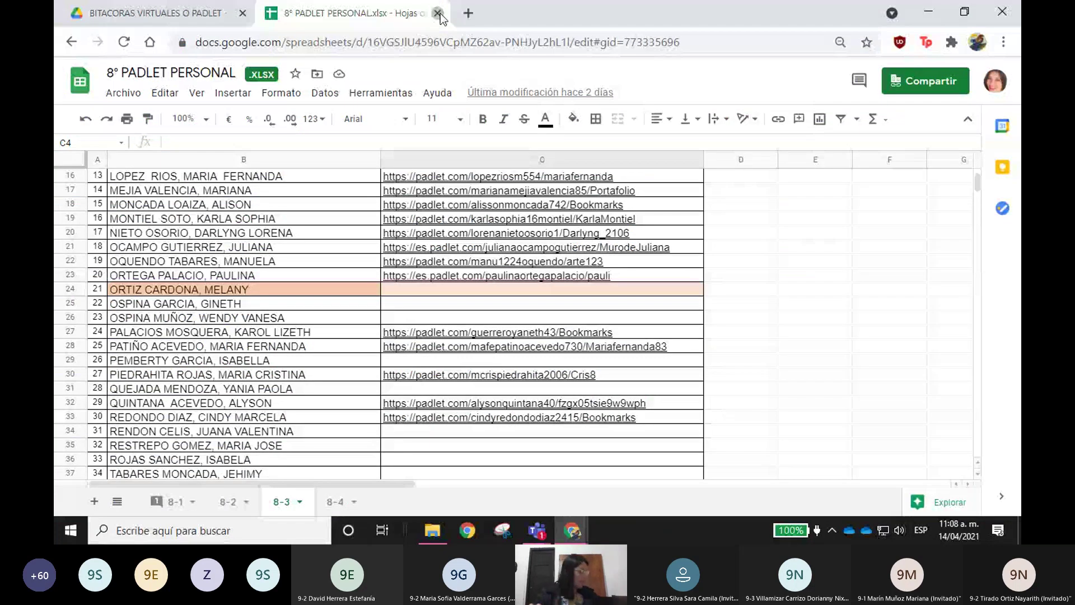
{"action": "left_click", "coordinate": [438, 14]}
{"action": "left_click", "coordinate": [242, 13]}
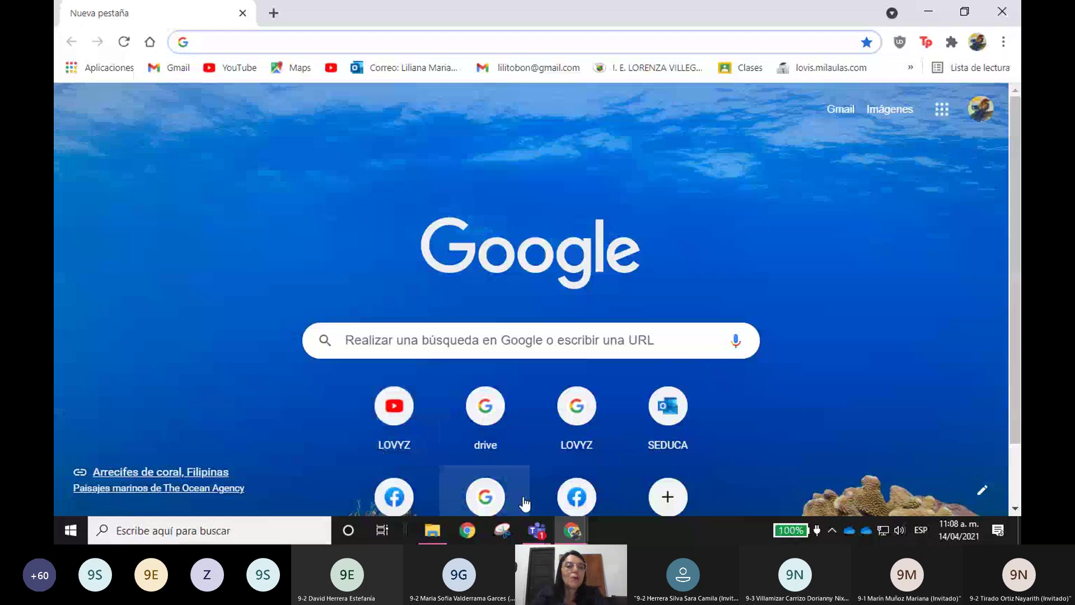
Step: Go to the Educación Artística 9 course on lovis.milaulas.com and read the Semana 11 assignment PADLET INDIVIDUAL O BITACORA VIRTUAL
{"action": "left_click", "coordinate": [811, 67]}
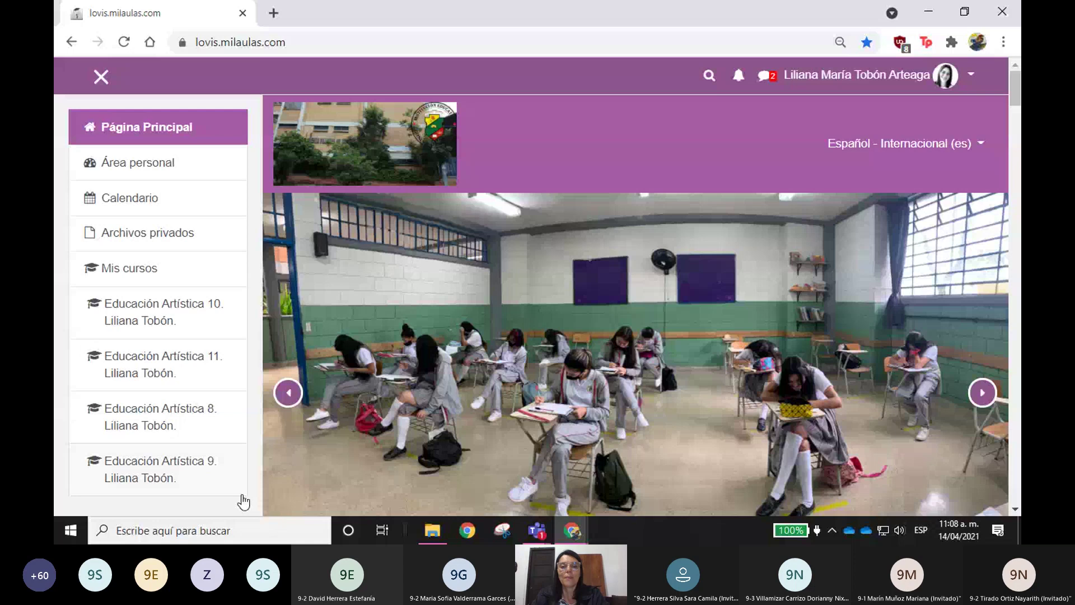
{"action": "left_click", "coordinate": [196, 465]}
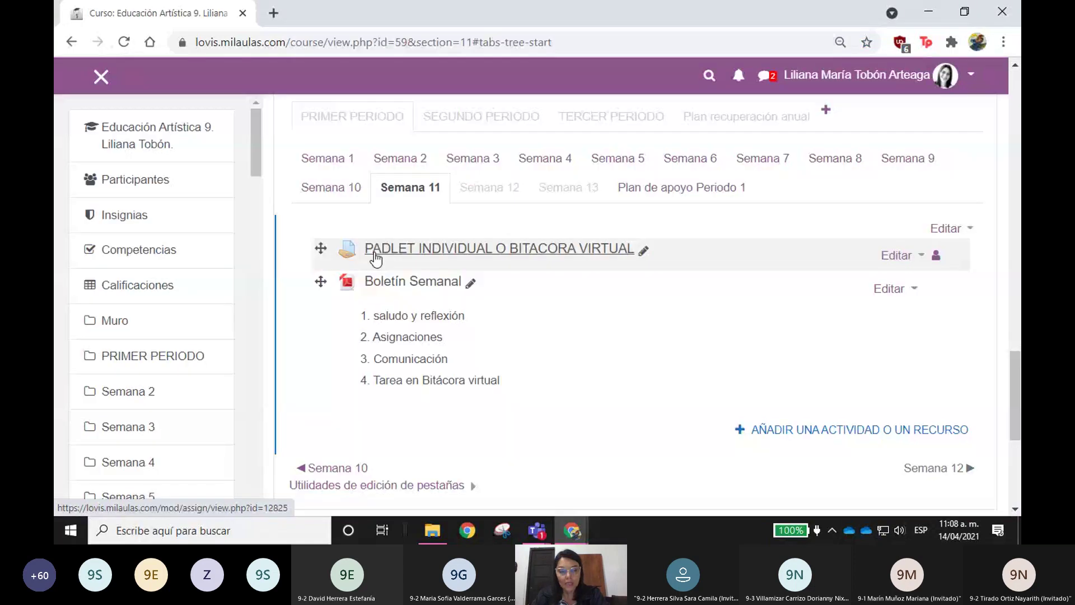
{"action": "left_click", "coordinate": [520, 258]}
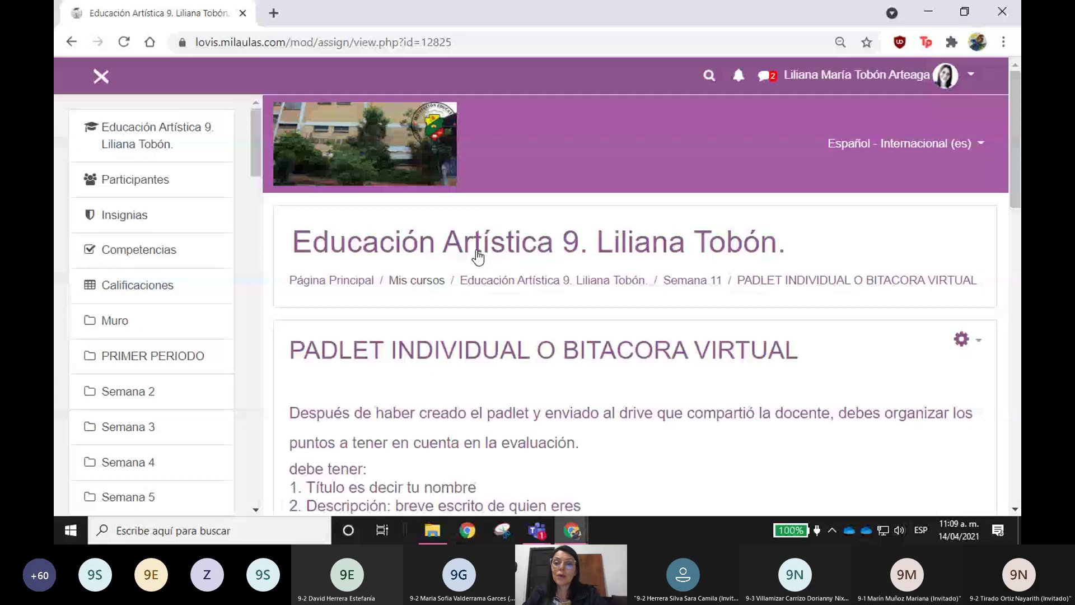
{"action": "scroll", "coordinate": [477, 257], "scroll_direction": "down", "scroll_amount": 4}
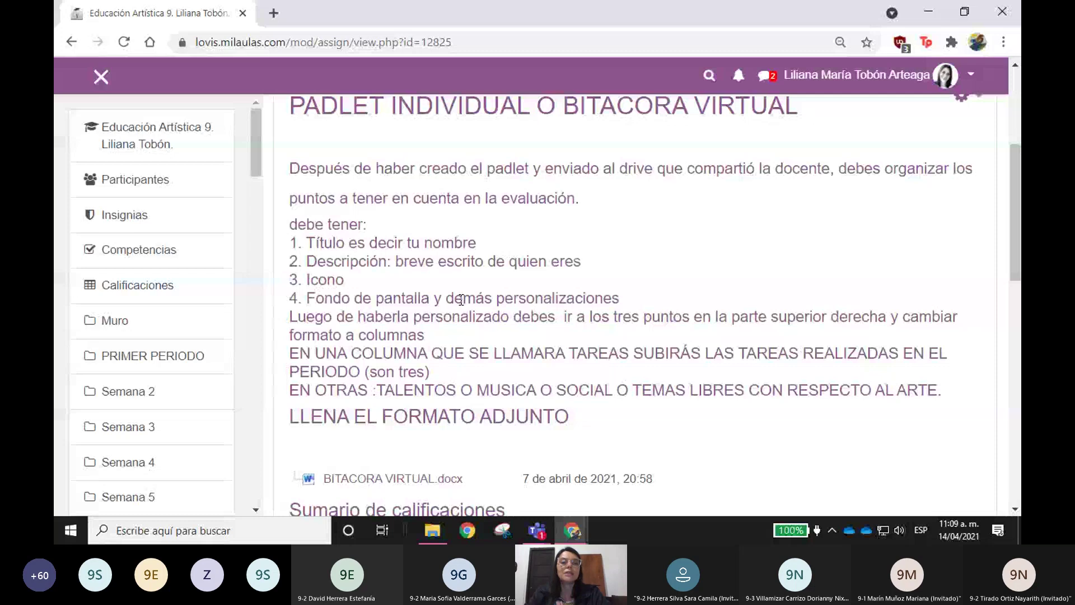
Step: Search Google for padlet in a new tab and open the Padlet login result to reach the dashboard
{"action": "left_click", "coordinate": [273, 13]}
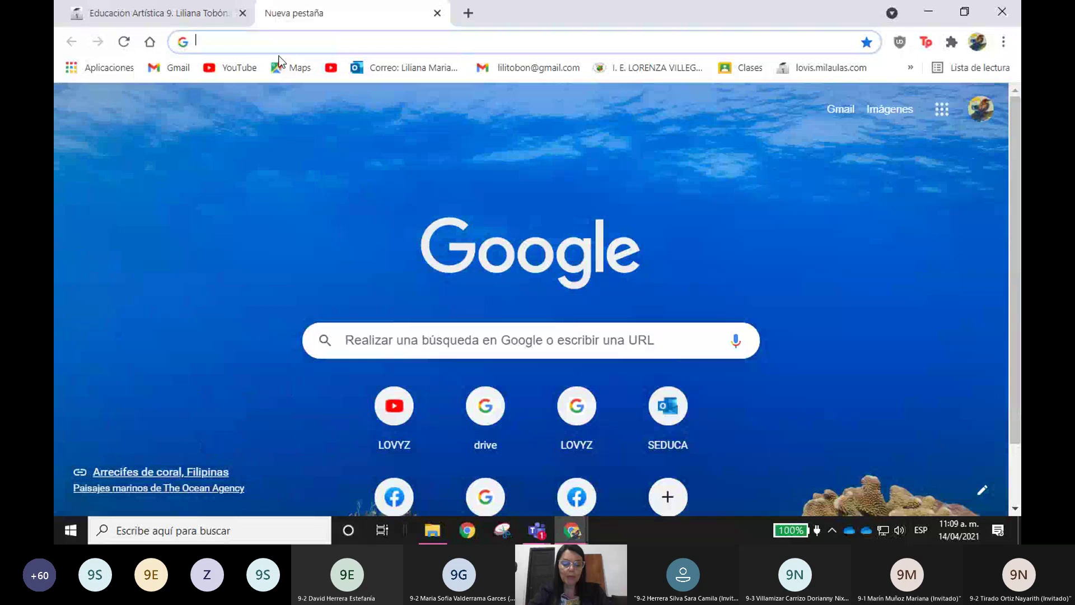
{"action": "type", "text": "padelet"}
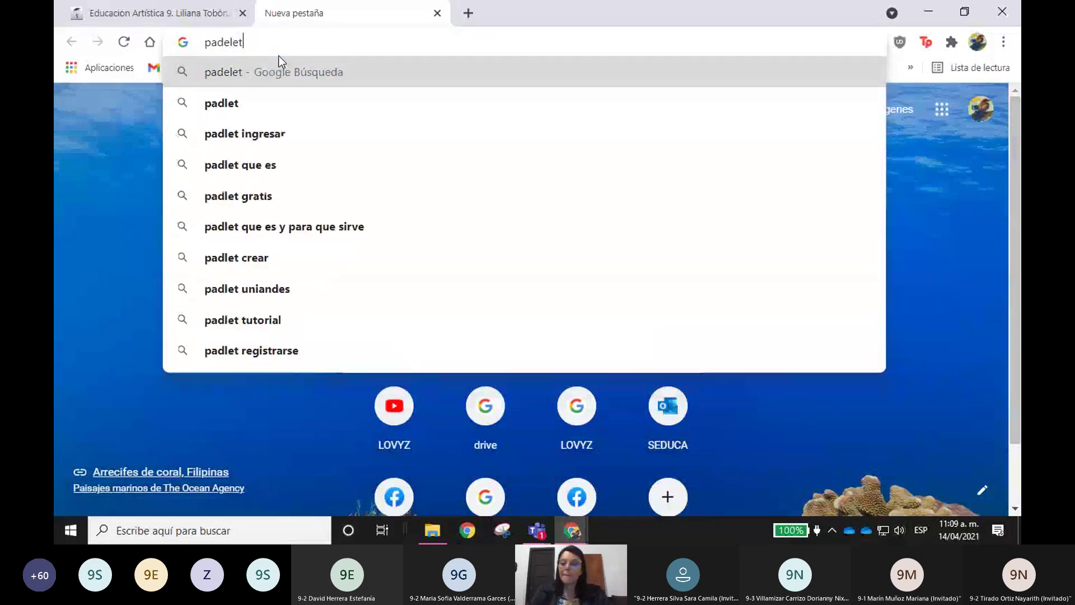
{"action": "left_click", "coordinate": [236, 106]}
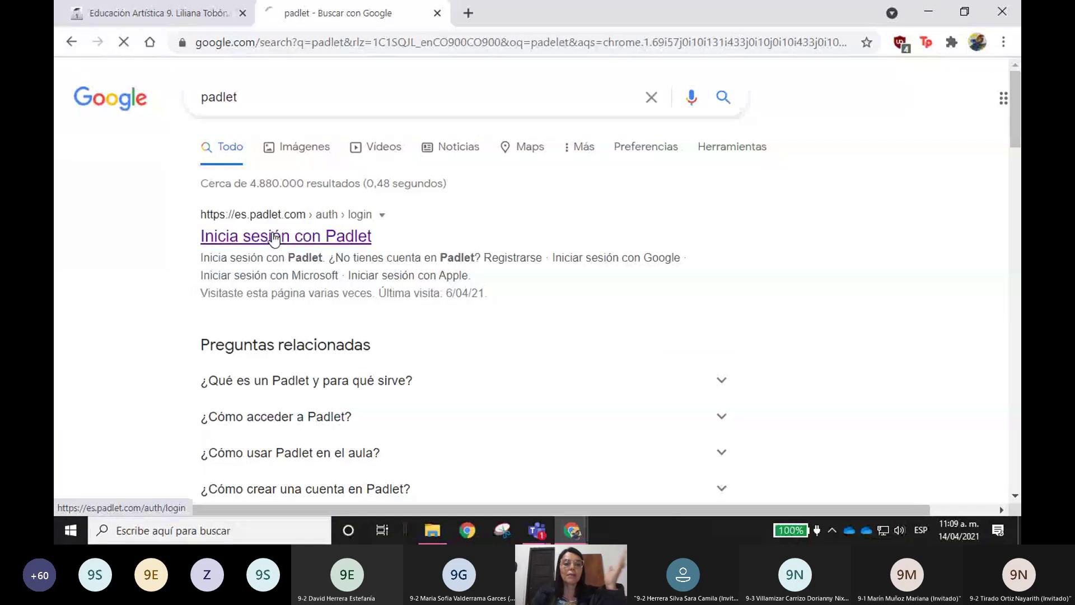
{"action": "left_click", "coordinate": [273, 236]}
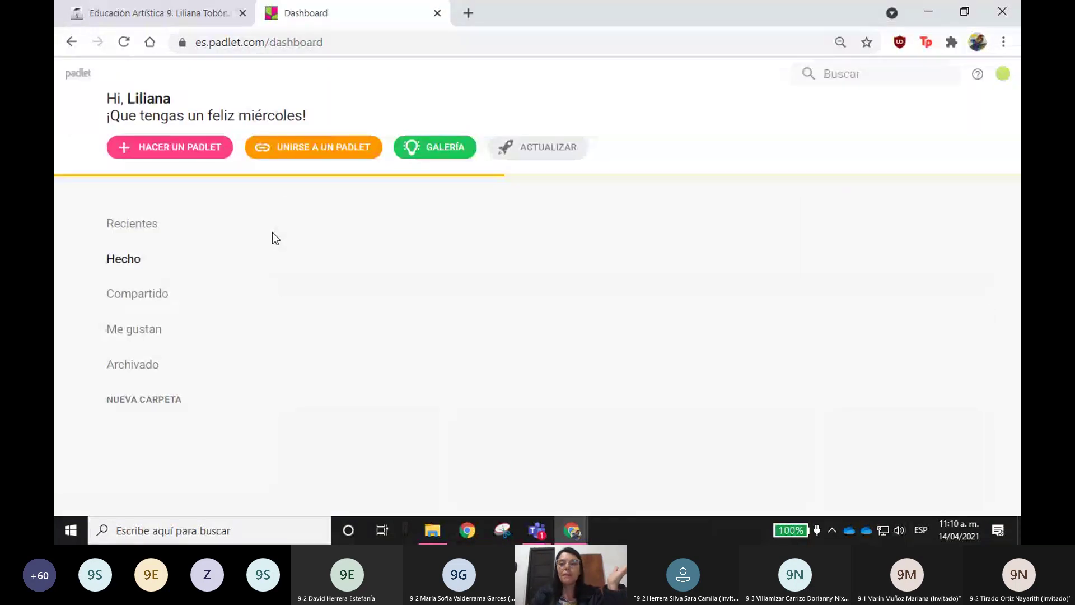
Step: Open the teacher's personal padlet from the dashboard and change its format to Muro
{"action": "left_click", "coordinate": [352, 278]}
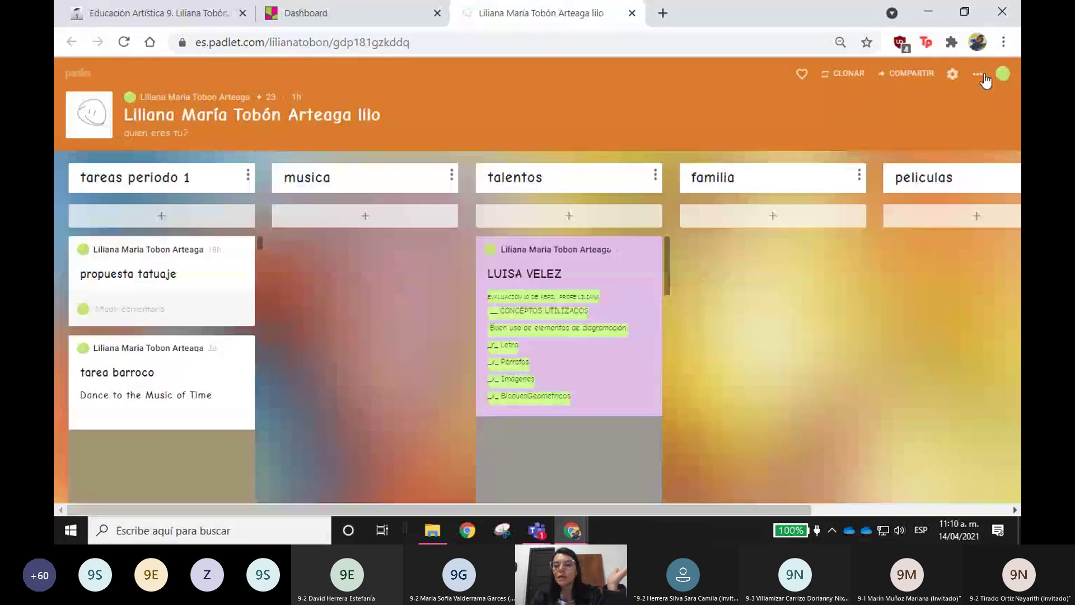
{"action": "left_click", "coordinate": [977, 75]}
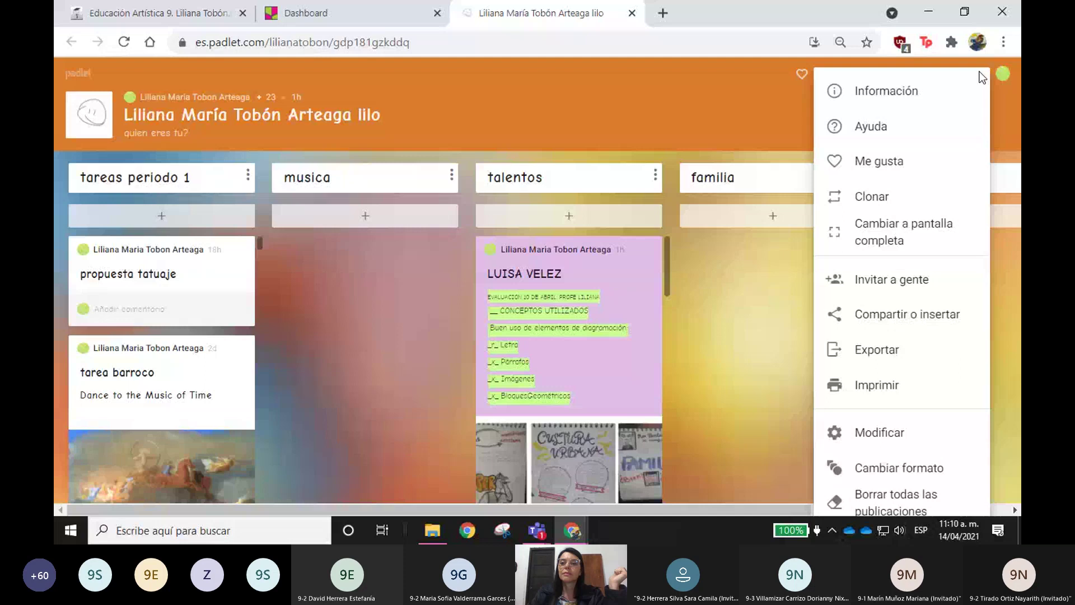
{"action": "left_click", "coordinate": [893, 469]}
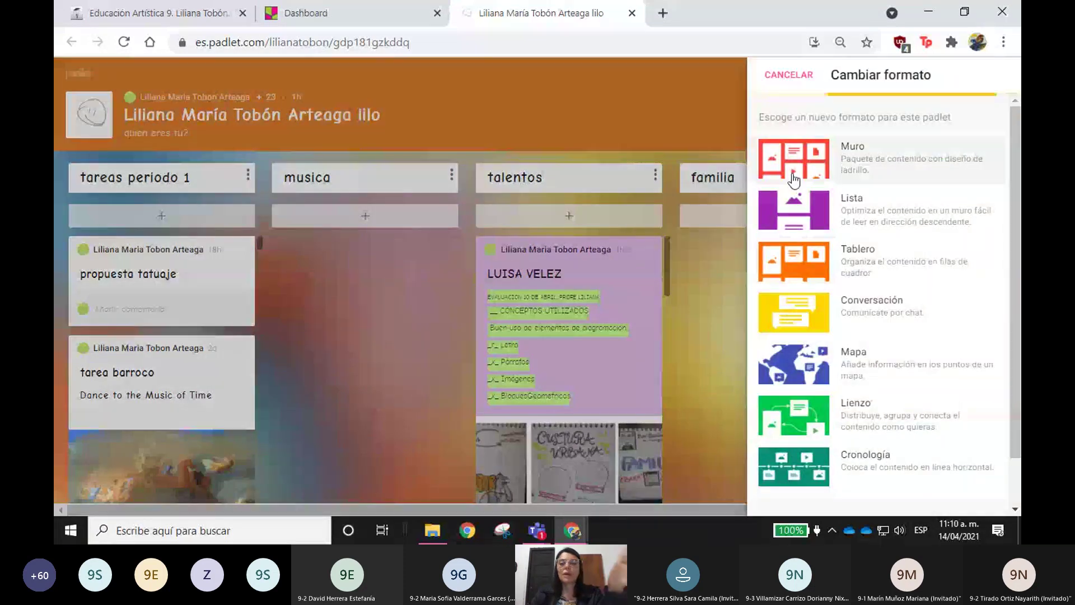
{"action": "left_click", "coordinate": [792, 170]}
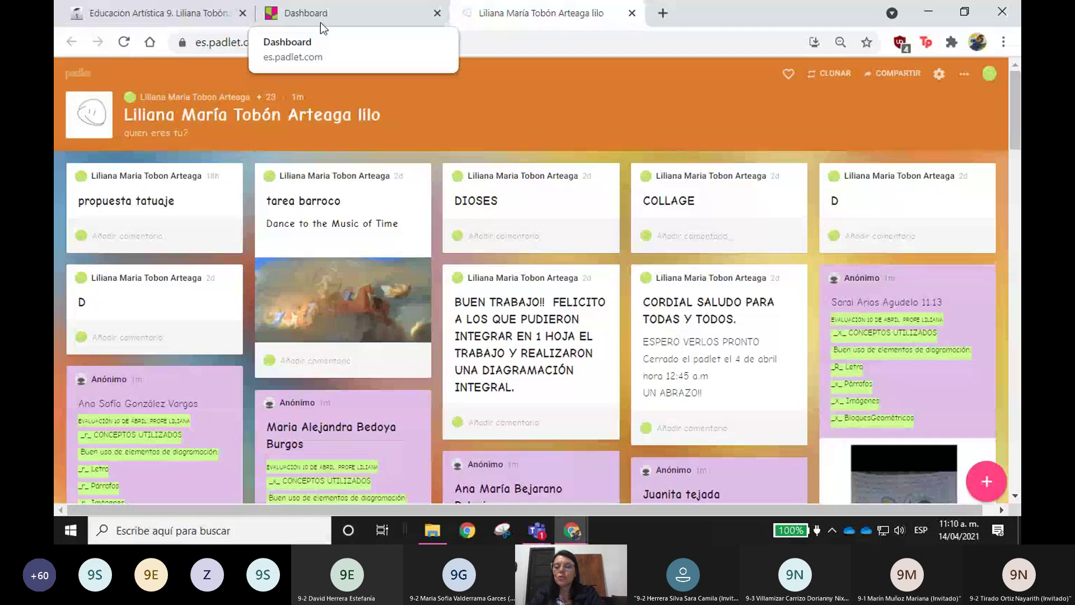
Step: Open the padlet's settings and set its icon to the smiling face with hearts emoji
{"action": "left_click", "coordinate": [940, 75]}
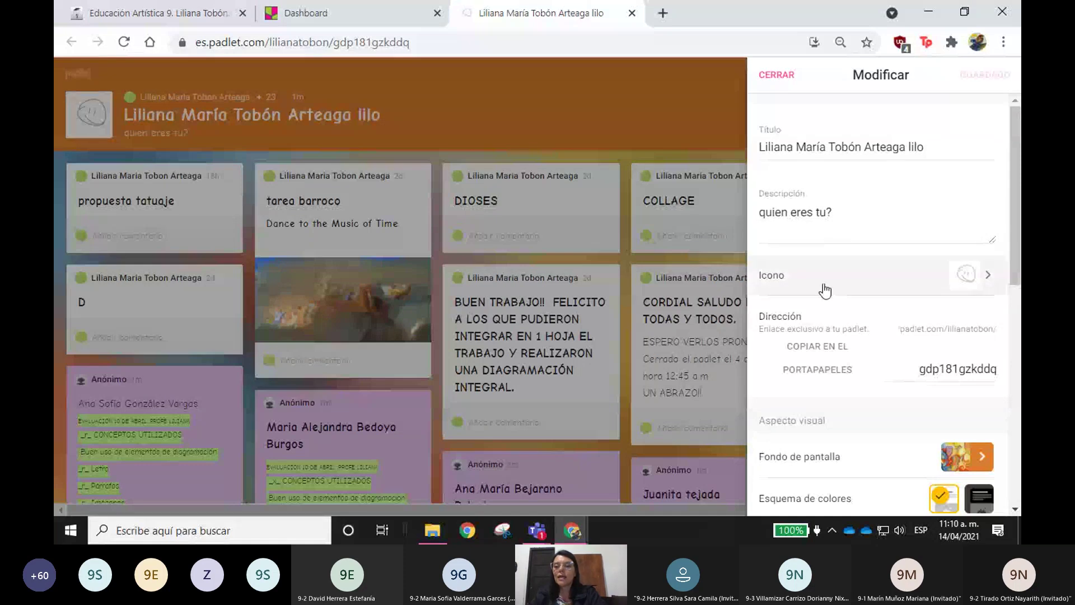
{"action": "left_click", "coordinate": [987, 280]}
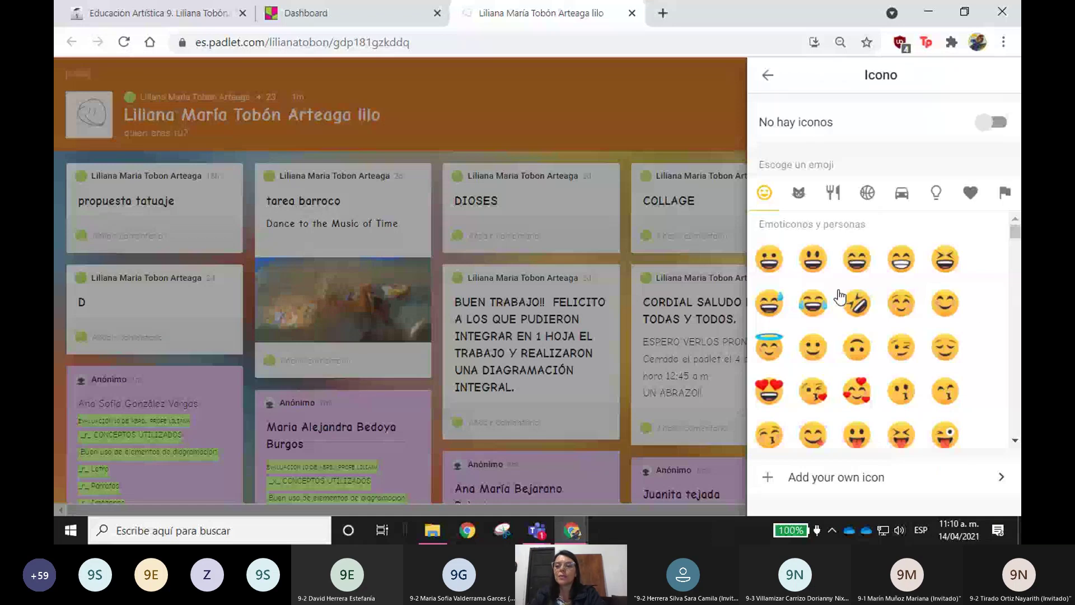
{"action": "left_click", "coordinate": [856, 391]}
Step: Review the Fondo de pantalla options, including the choices for adding a custom wallpaper, and return to the padlet settings
{"action": "left_click", "coordinate": [984, 298]}
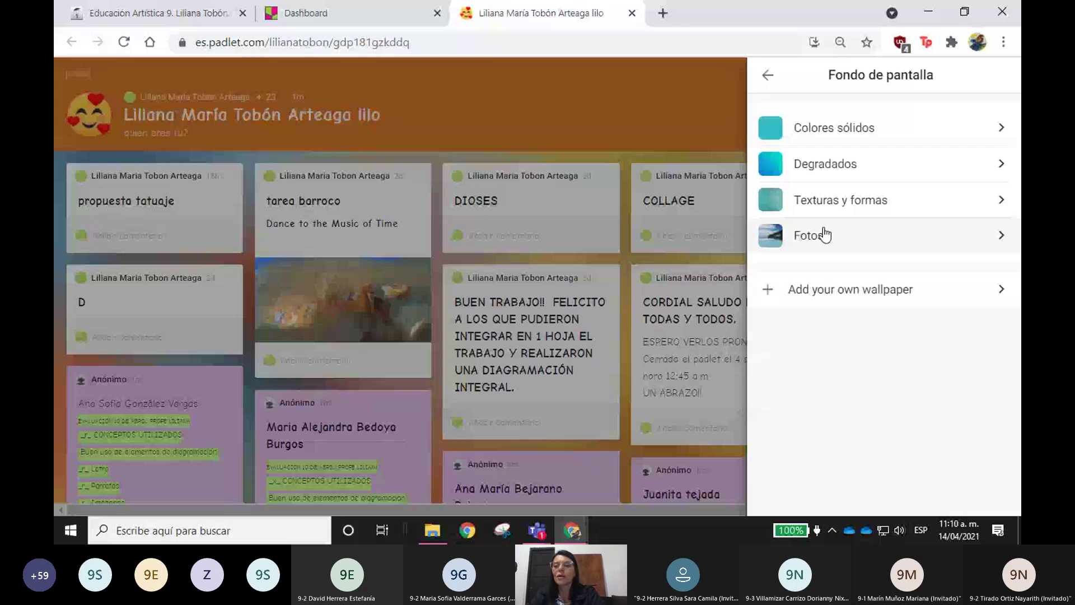
{"action": "left_click", "coordinate": [859, 289]}
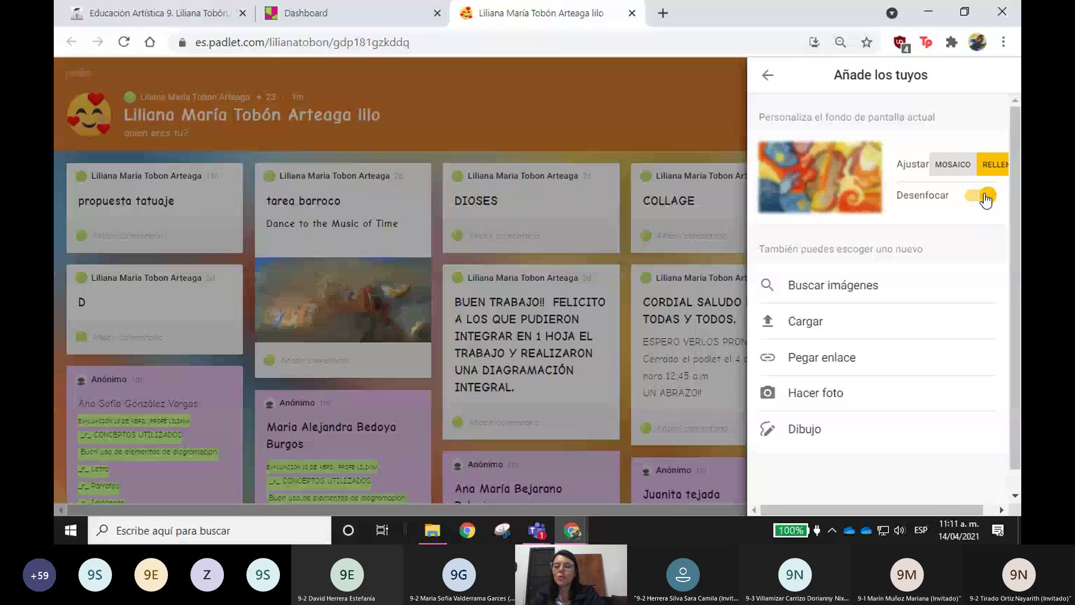
{"action": "key", "text": "Escape"}
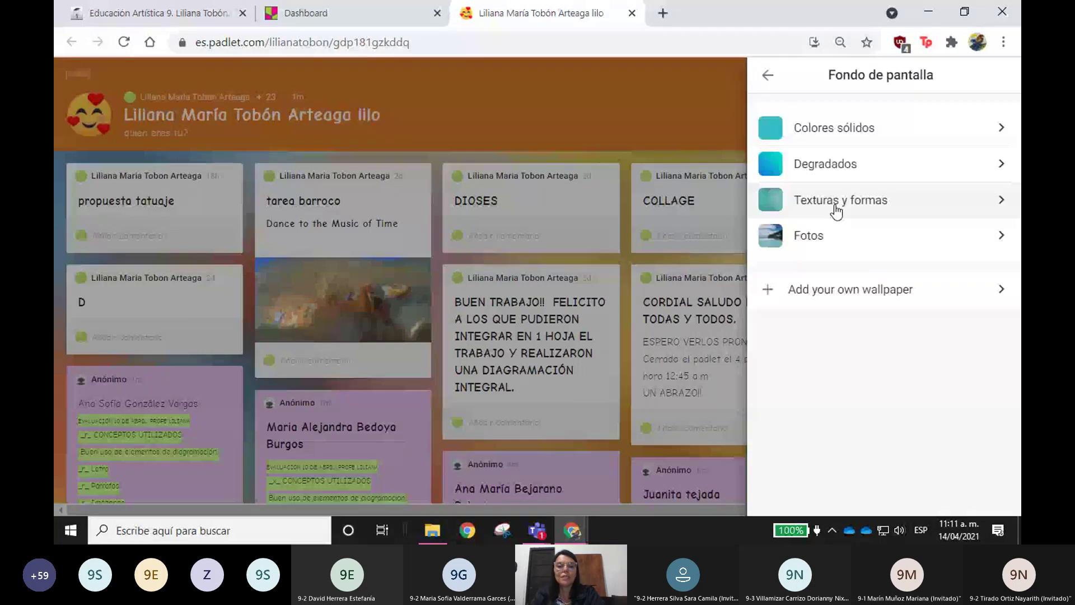
{"action": "left_click", "coordinate": [765, 76]}
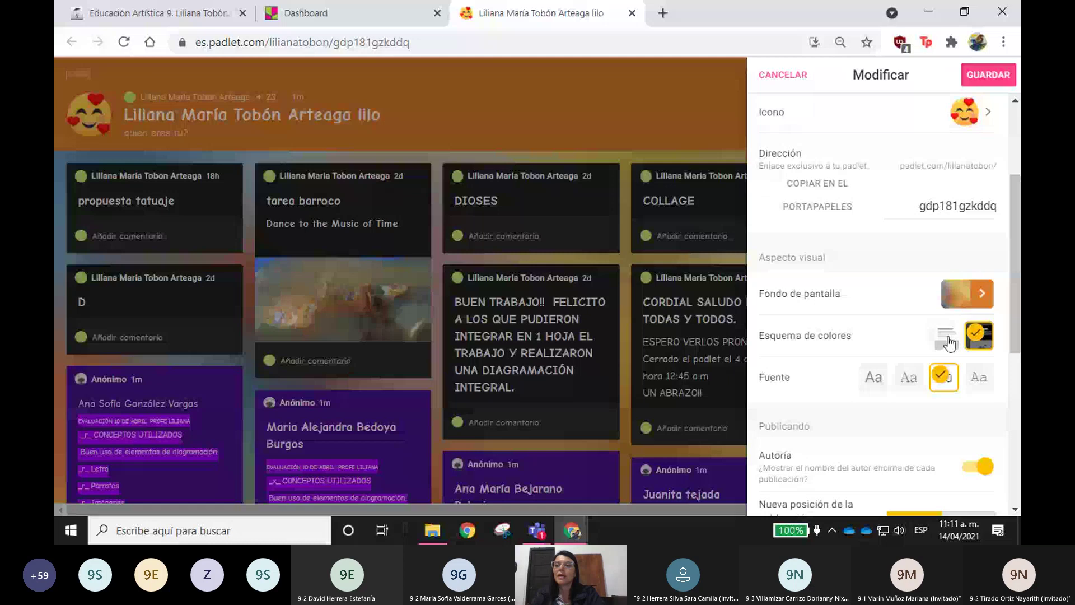
Step: Set the padlet's colour scheme to light and its font to the monospaced style, save, and close the settings
{"action": "left_click", "coordinate": [947, 336]}
{"action": "left_click", "coordinate": [873, 378]}
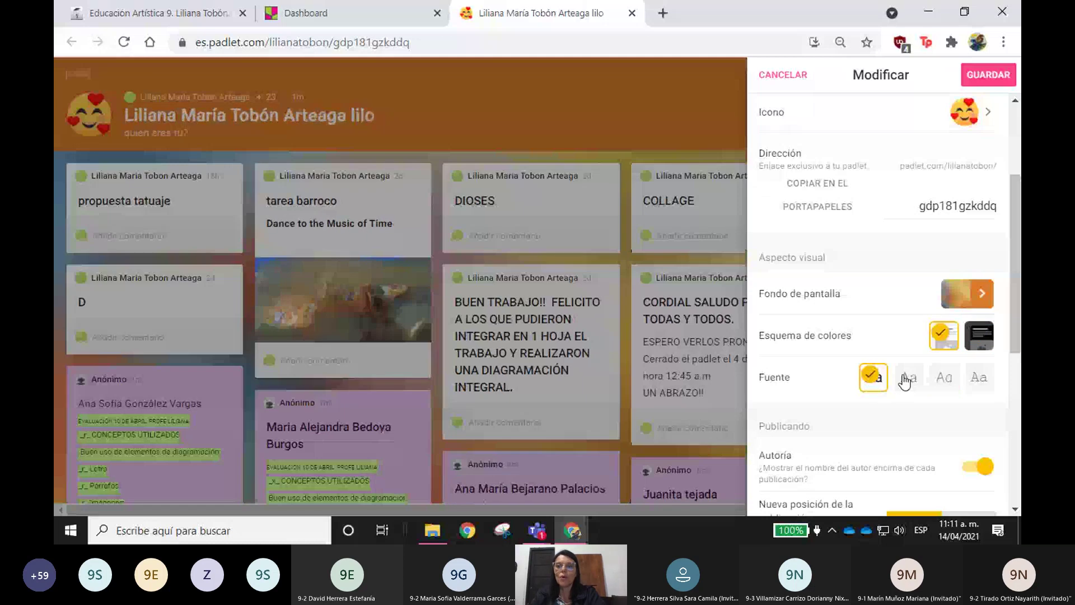
{"action": "left_click", "coordinate": [978, 377]}
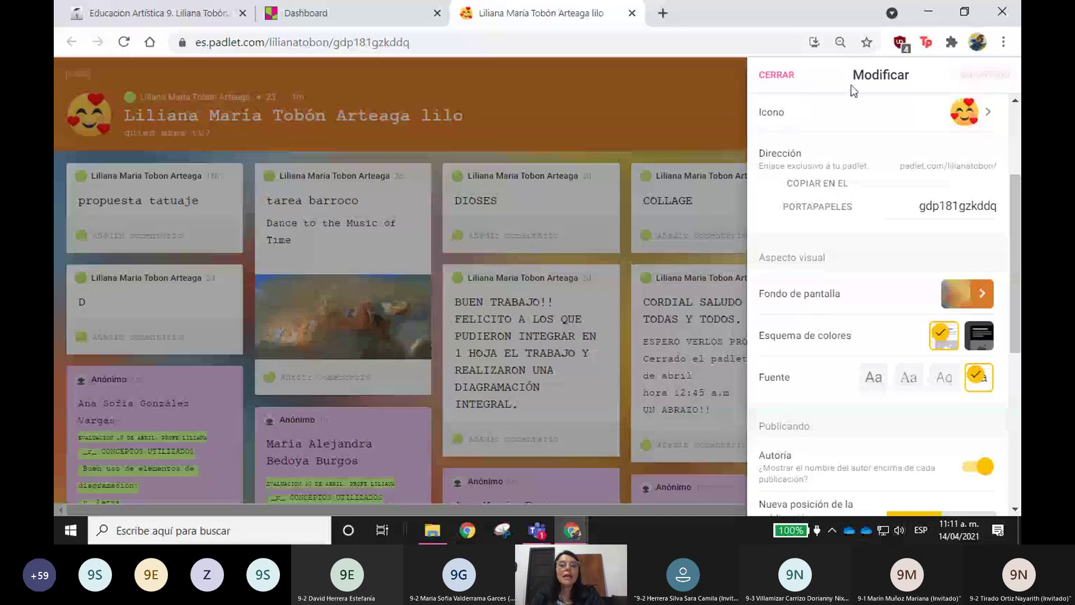
{"action": "left_click", "coordinate": [532, 404]}
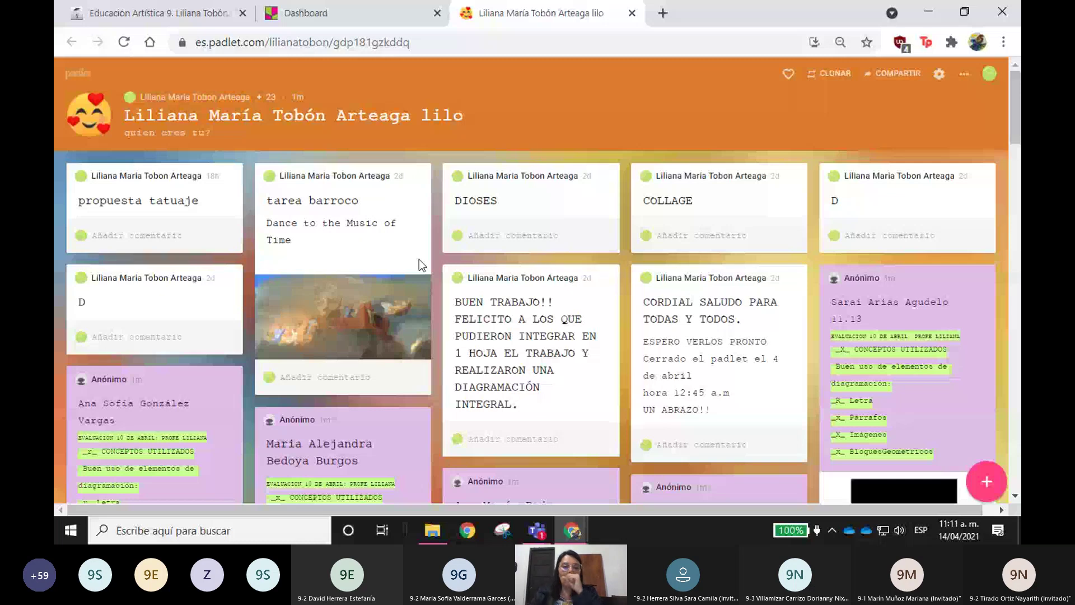
Step: Reread the PADLET INDIVIDUAL assignment's requirements on the course page and change the padlet's format to Columna
{"action": "mouse_move", "coordinate": [419, 254]}
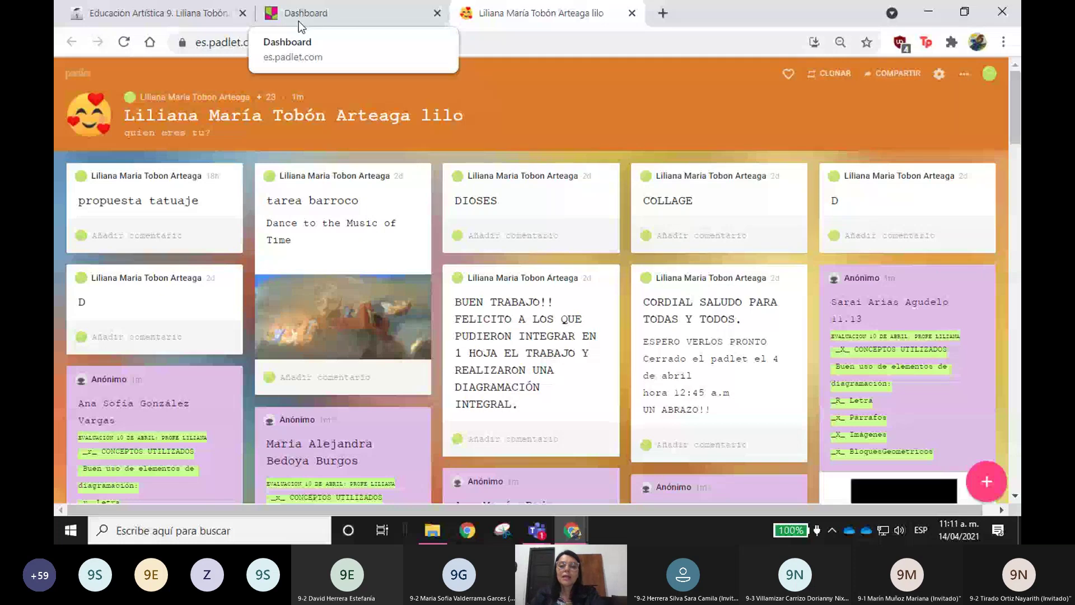
{"action": "left_click", "coordinate": [151, 13]}
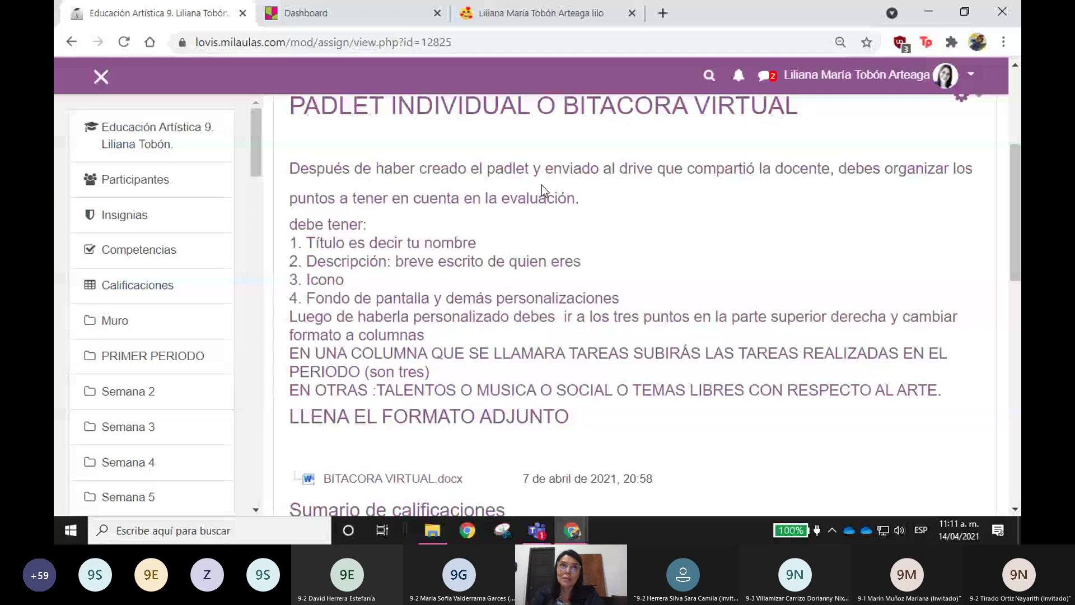
{"action": "key", "text": "ctrl+shift+Tab"}
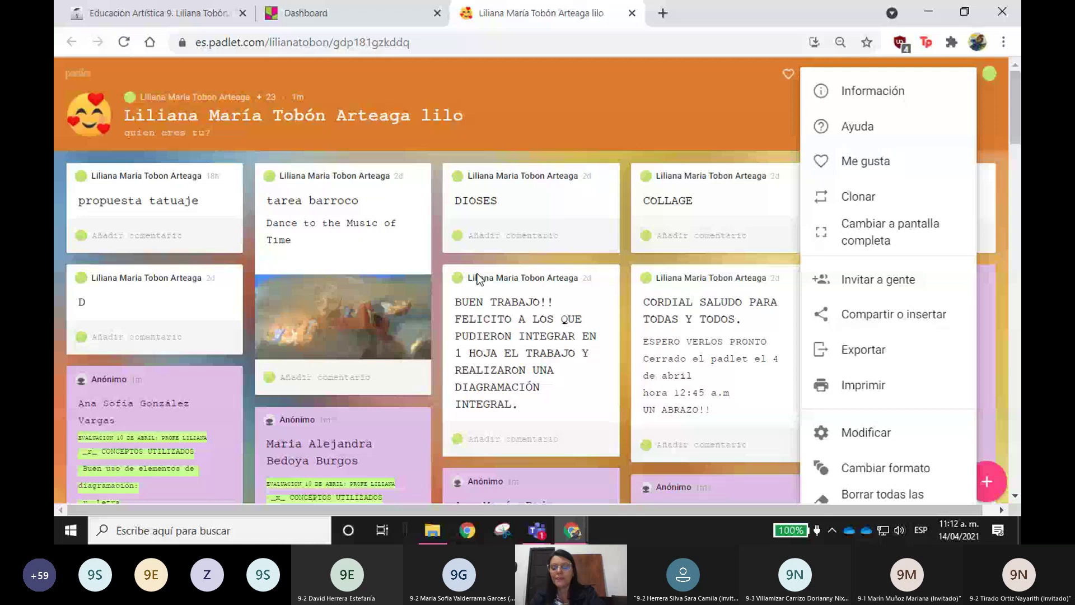
{"action": "left_click", "coordinate": [868, 471]}
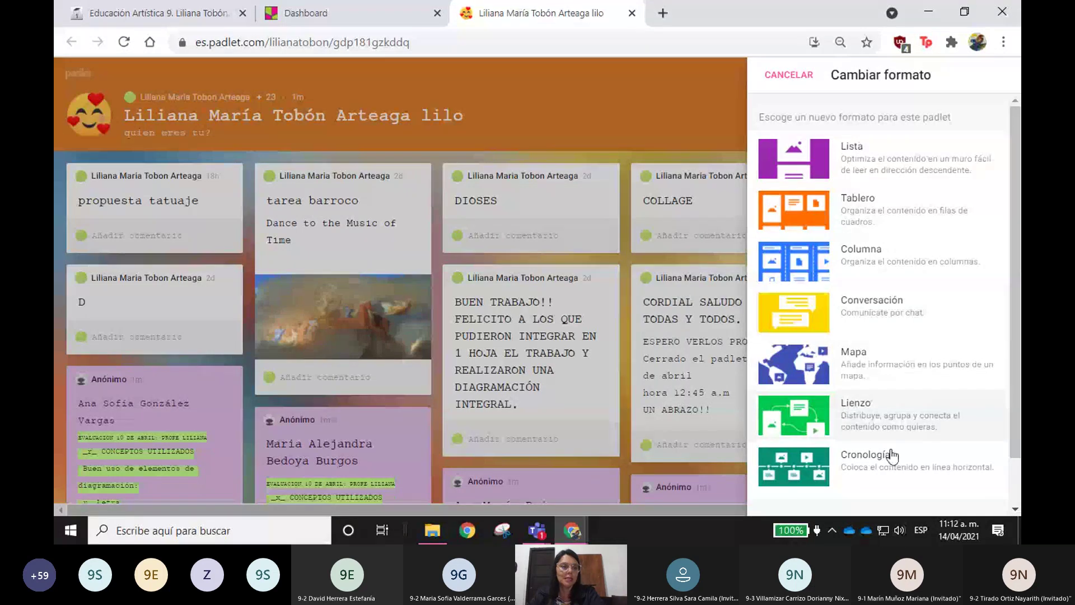
{"action": "left_click", "coordinate": [863, 261]}
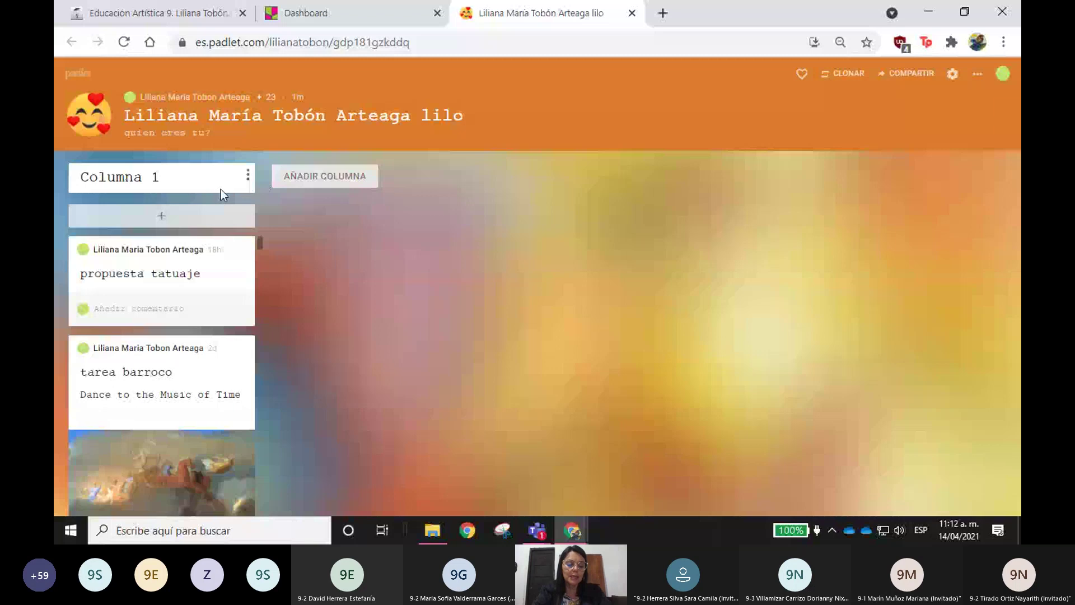
Step: Rename the padlet's first column "tareas 1p" and save the name
{"action": "left_click", "coordinate": [247, 176]}
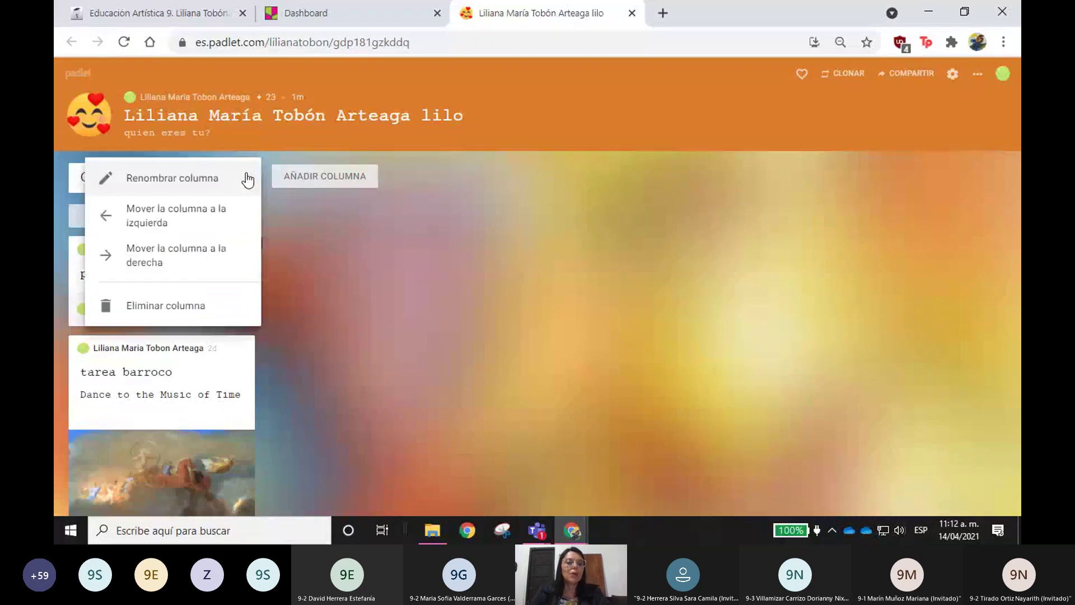
{"action": "left_click", "coordinate": [202, 178]}
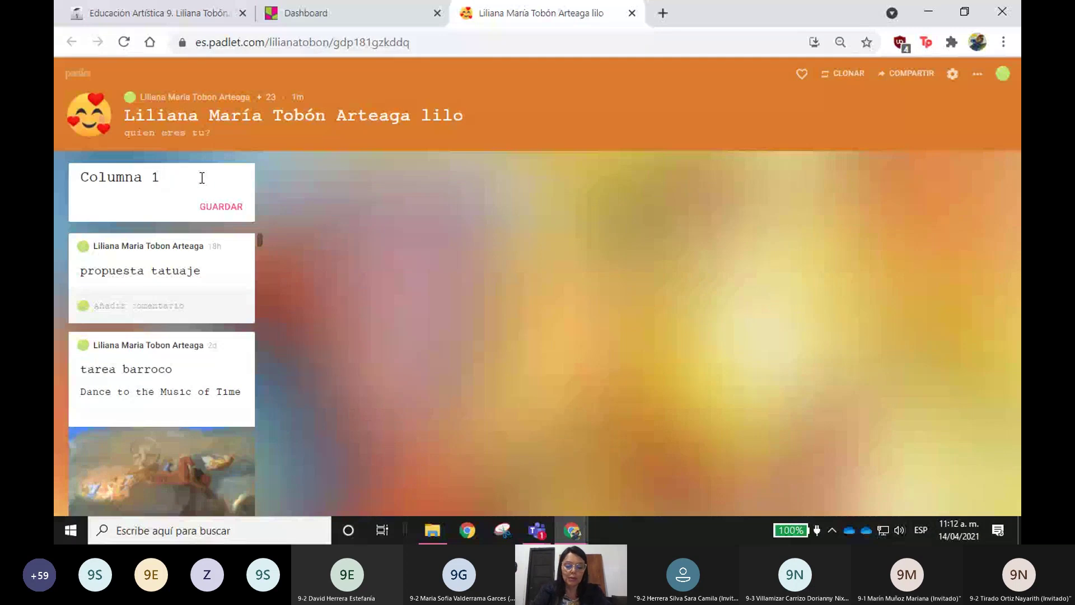
{"action": "key", "text": "BackSpace"}
{"action": "key", "text": "BackSpace"}
{"action": "key", "text": "BackSpace"}
{"action": "key", "text": "BackSpace"}
{"action": "key", "text": "BackSpace"}
{"action": "key", "text": "BackSpace"}
{"action": "key", "text": "BackSpace"}
{"action": "key", "text": "BackSpace"}
{"action": "key", "text": "BackSpace"}
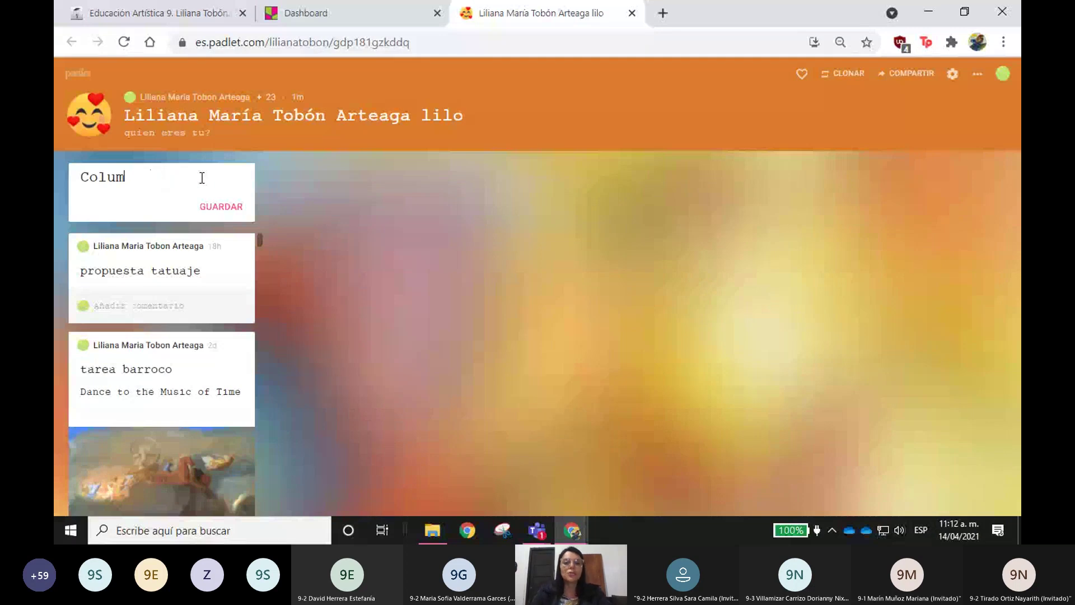
{"action": "type", "text": "tareas 1p"}
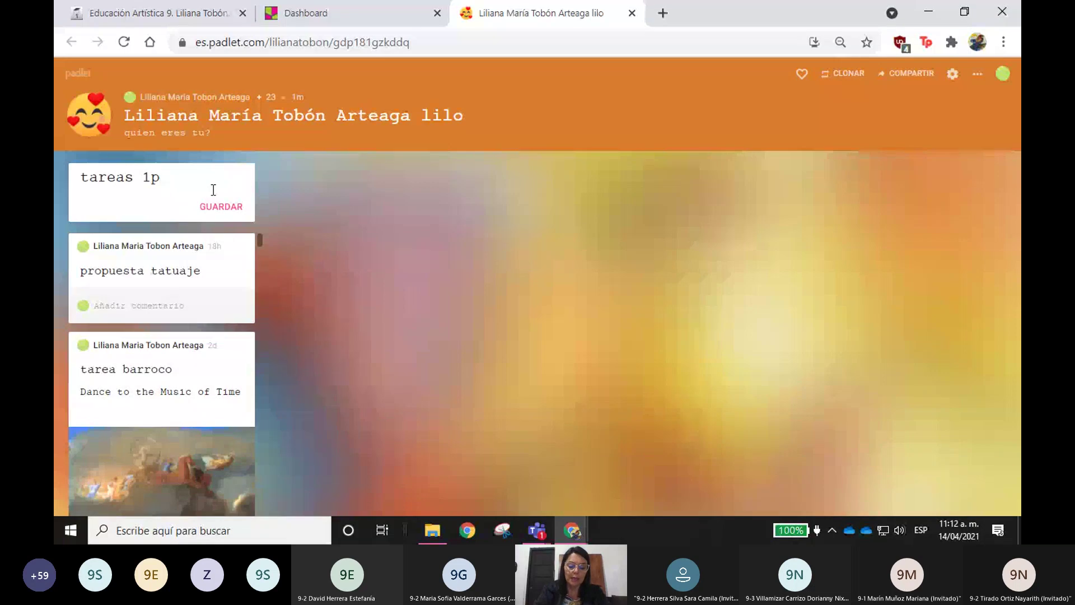
{"action": "left_click", "coordinate": [229, 221]}
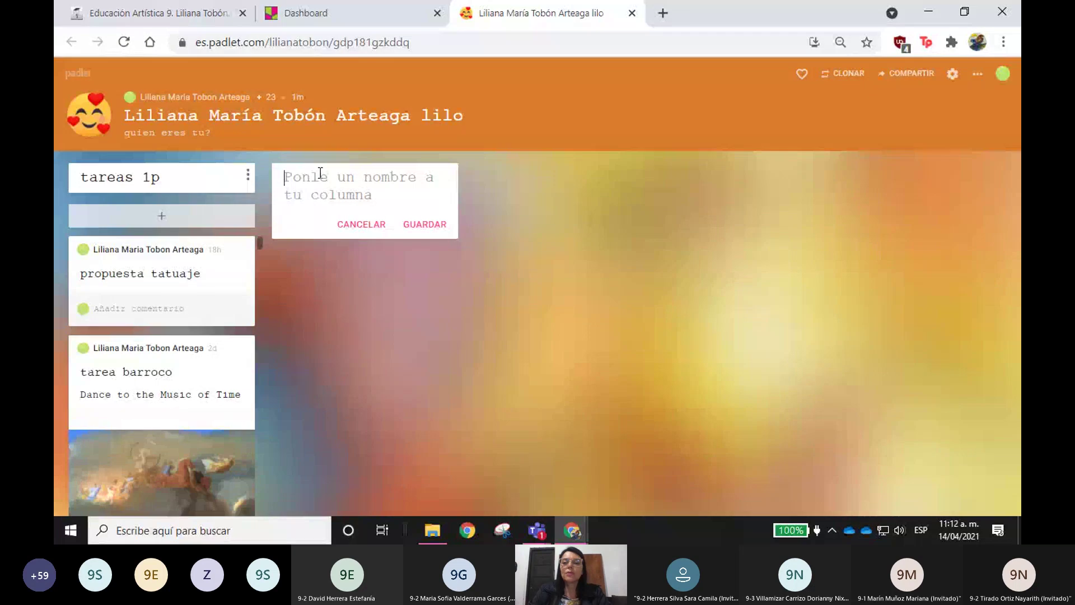
Step: Add three more columns to the padlet, named "talentos", "familia" and "musica"
{"action": "type", "text": "talentos"}
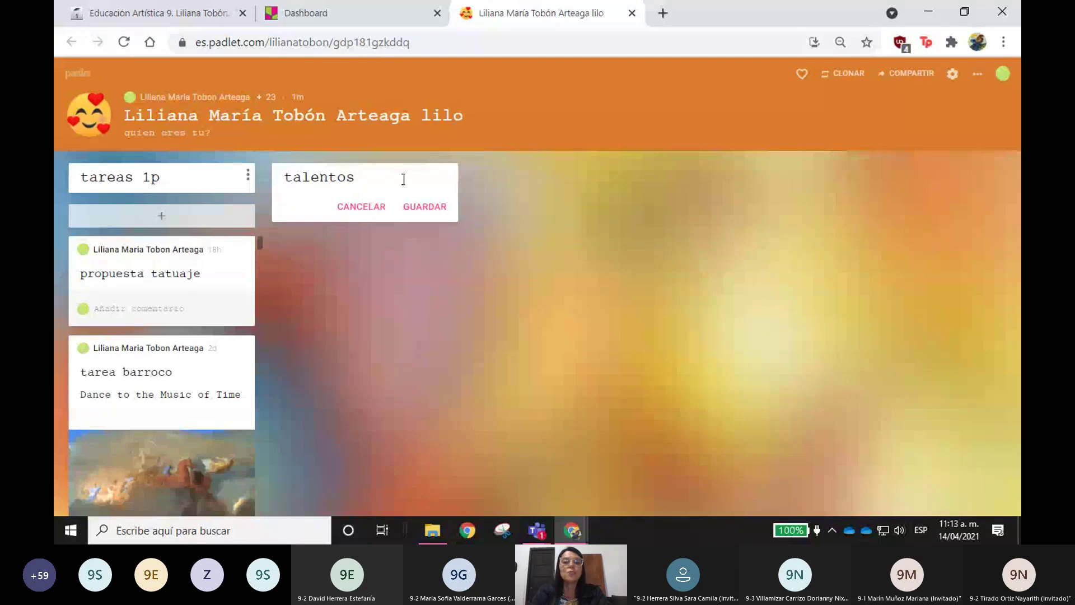
{"action": "left_click", "coordinate": [421, 206]}
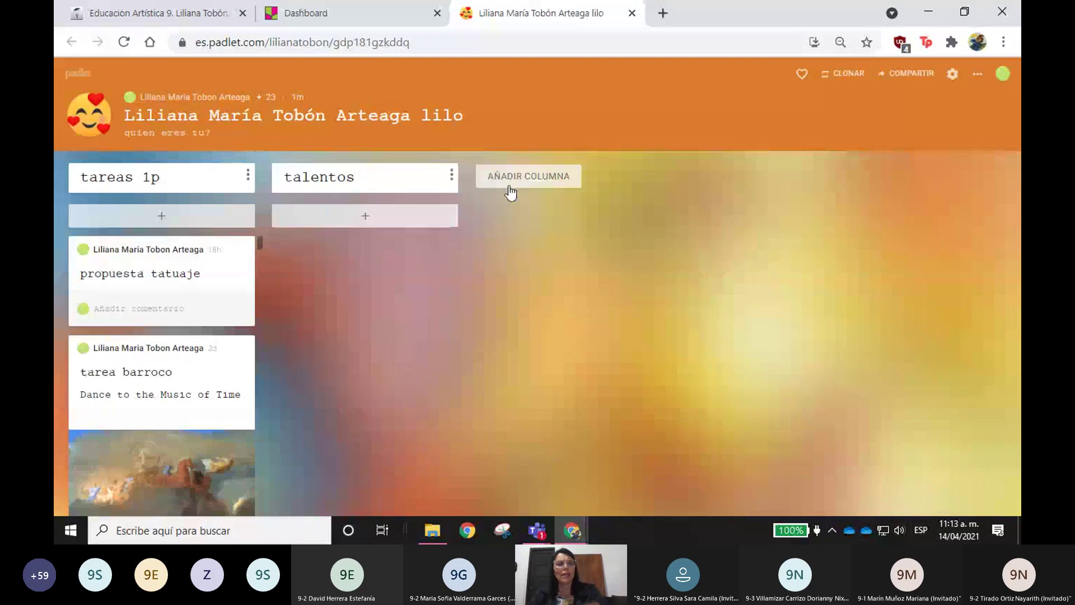
{"action": "left_click", "coordinate": [510, 192]}
{"action": "type", "text": "fa"}
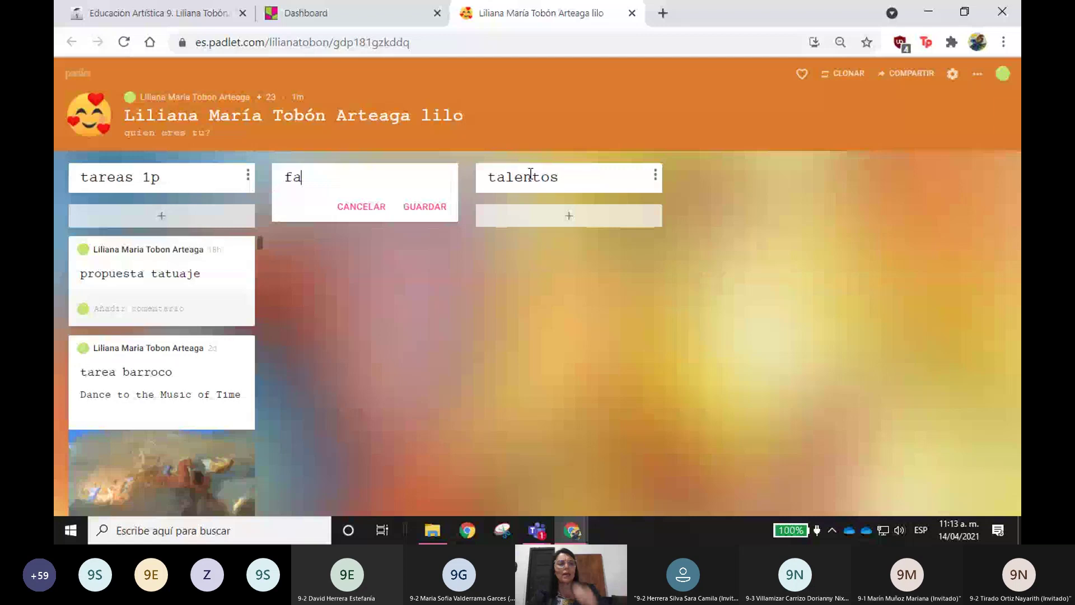
{"action": "type", "text": "m"}
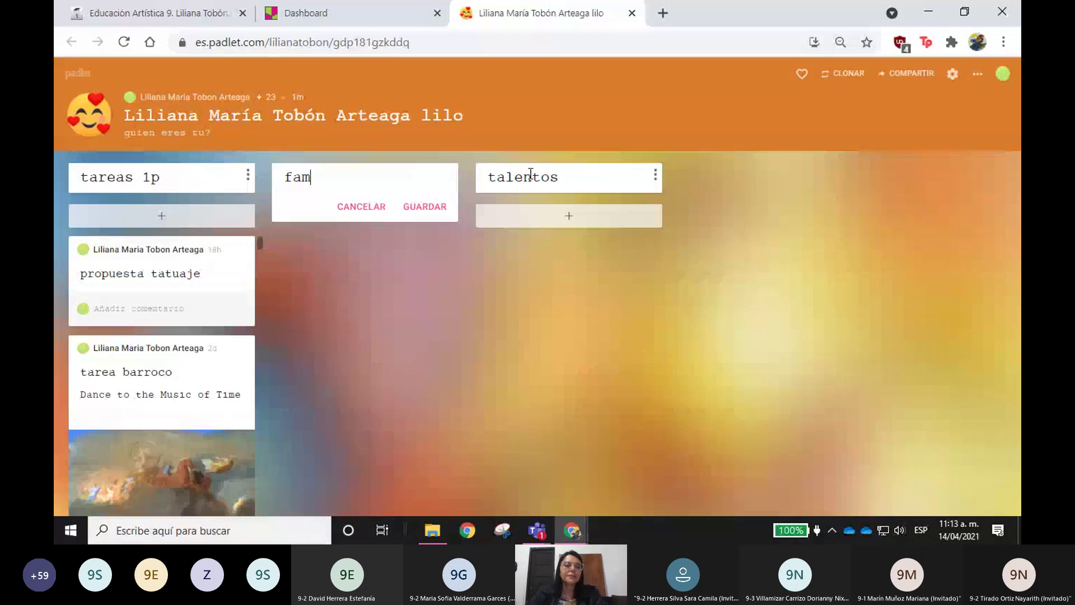
{"action": "type", "text": "ilia"}
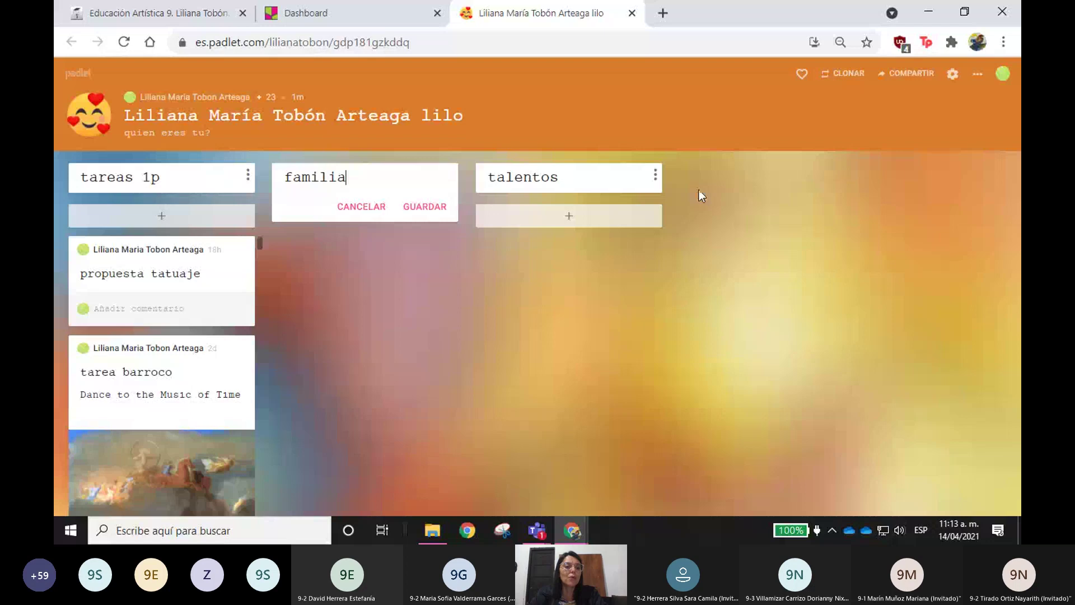
{"action": "key", "text": "Return"}
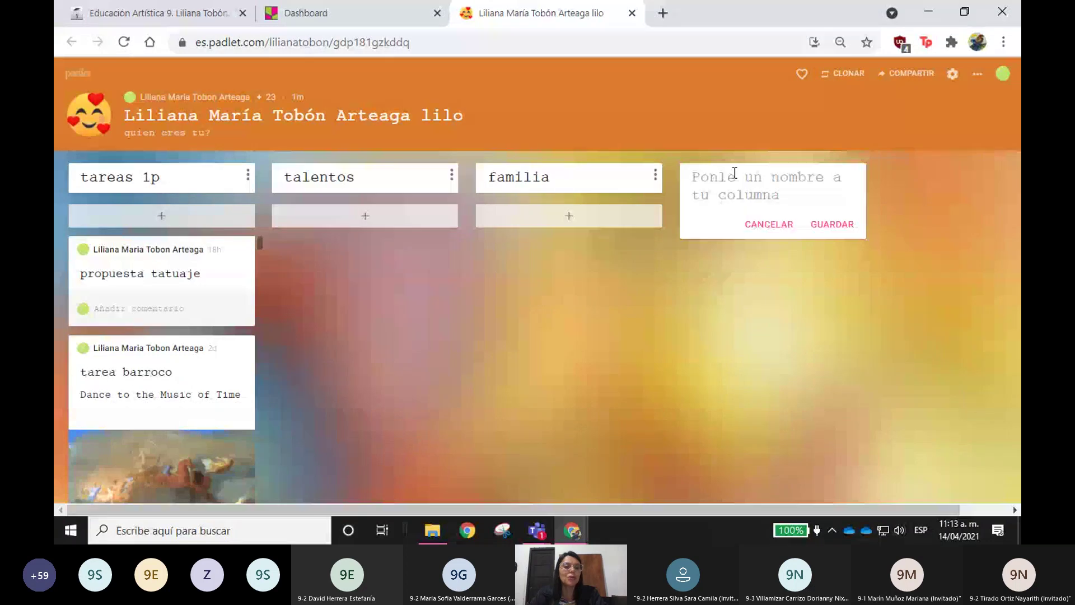
{"action": "type", "text": "musica"}
{"action": "key", "text": "Return"}
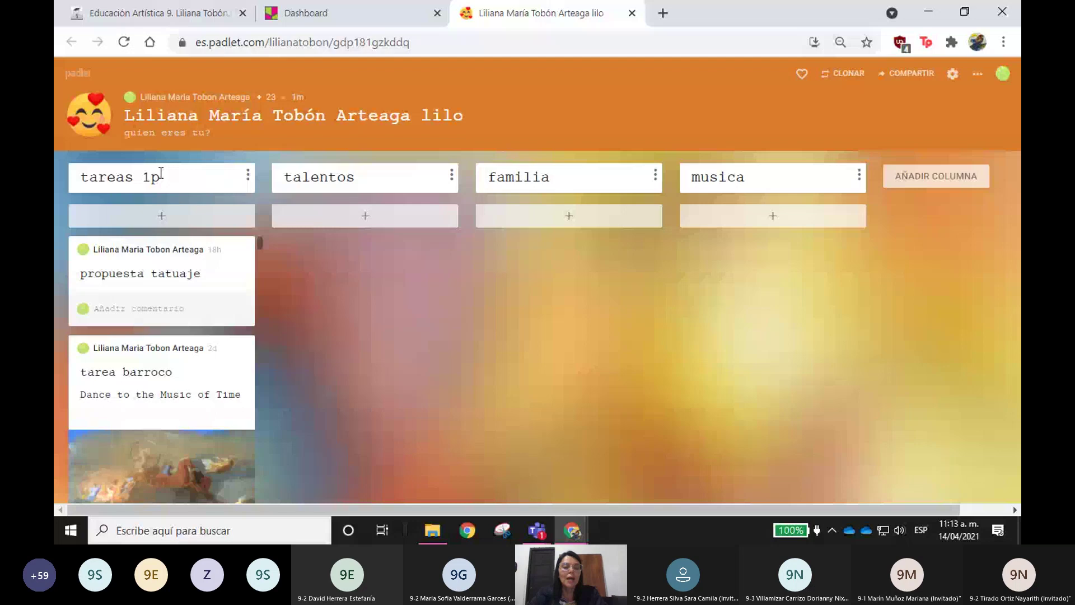
Step: Move the post with the CULTURAS URBANAS PDF from the tareas 1p column to the talentos column
{"action": "scroll", "coordinate": [169, 338], "scroll_direction": "down", "scroll_amount": 10}
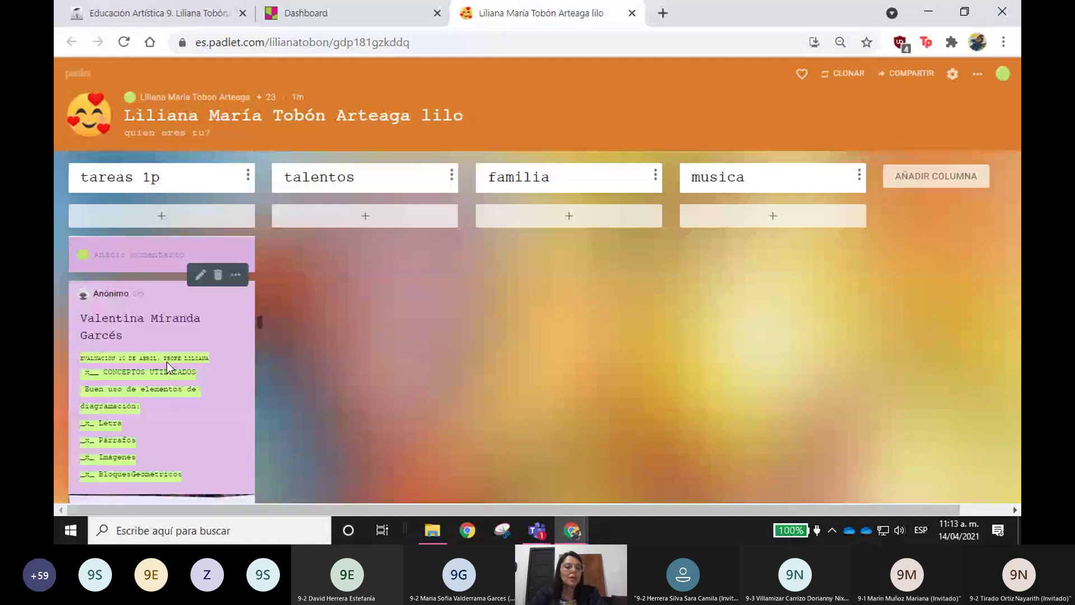
{"action": "scroll", "coordinate": [167, 362], "scroll_direction": "down", "scroll_amount": 2}
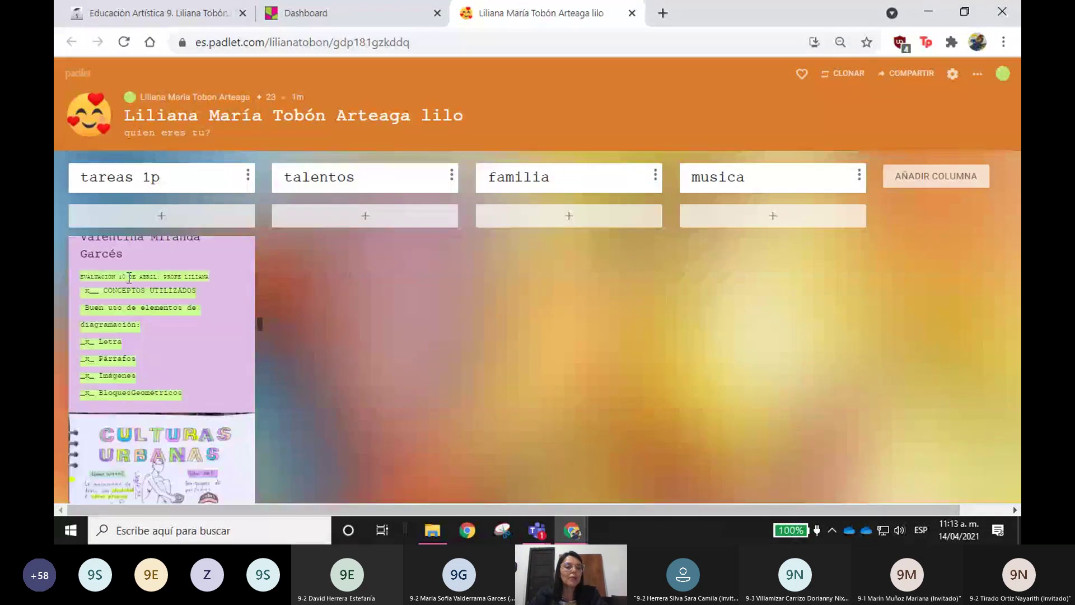
{"action": "scroll", "coordinate": [129, 277], "scroll_direction": "down", "scroll_amount": 2}
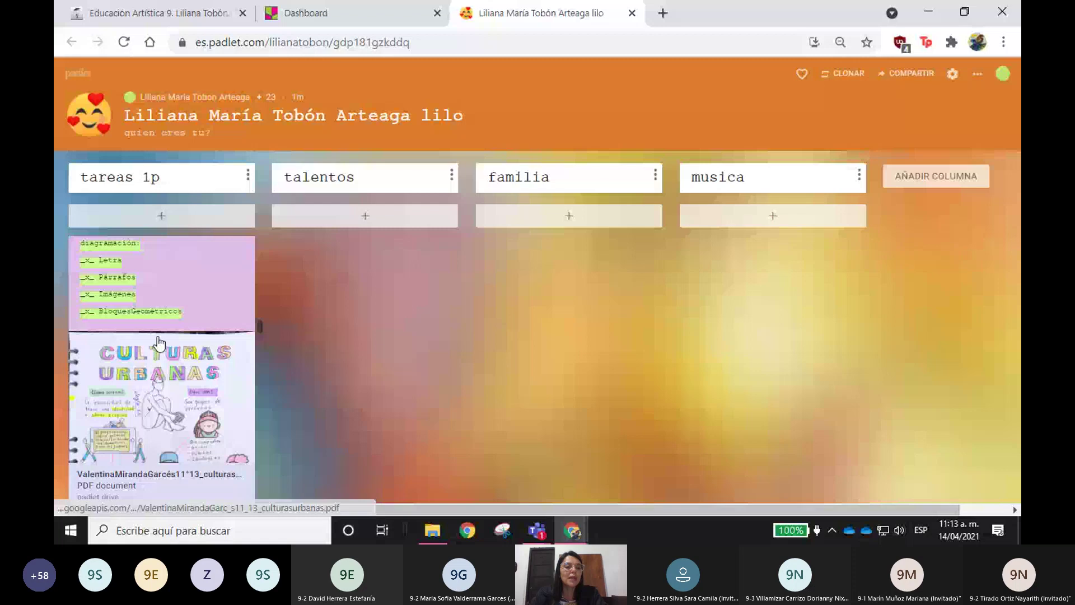
{"action": "left_click_drag", "start_coordinate": [162, 404], "coordinate": [365, 460]}
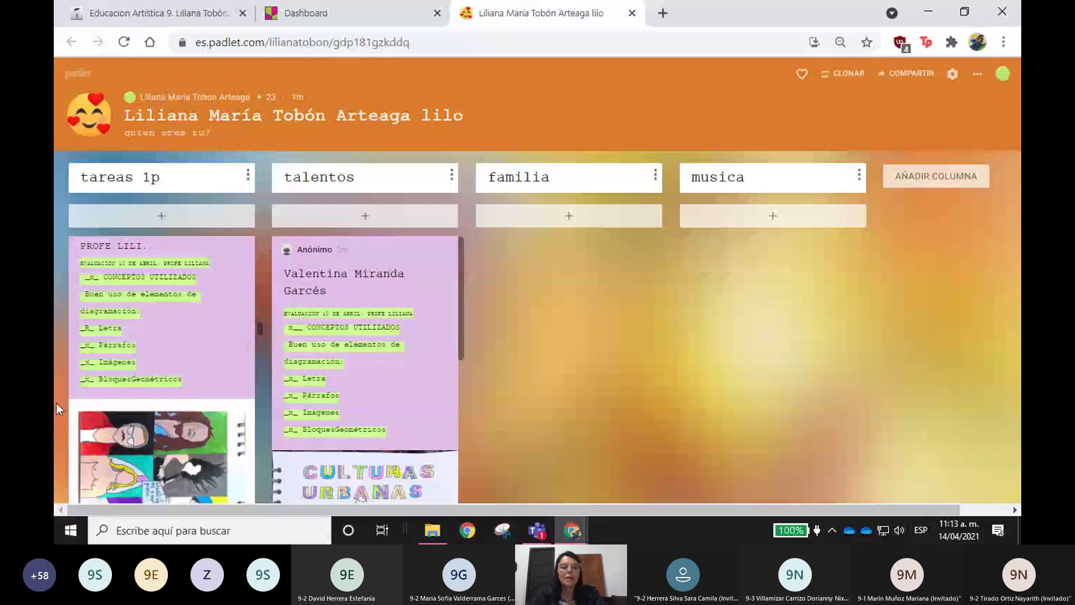
{"action": "scroll", "coordinate": [168, 395], "scroll_direction": "down", "scroll_amount": 5}
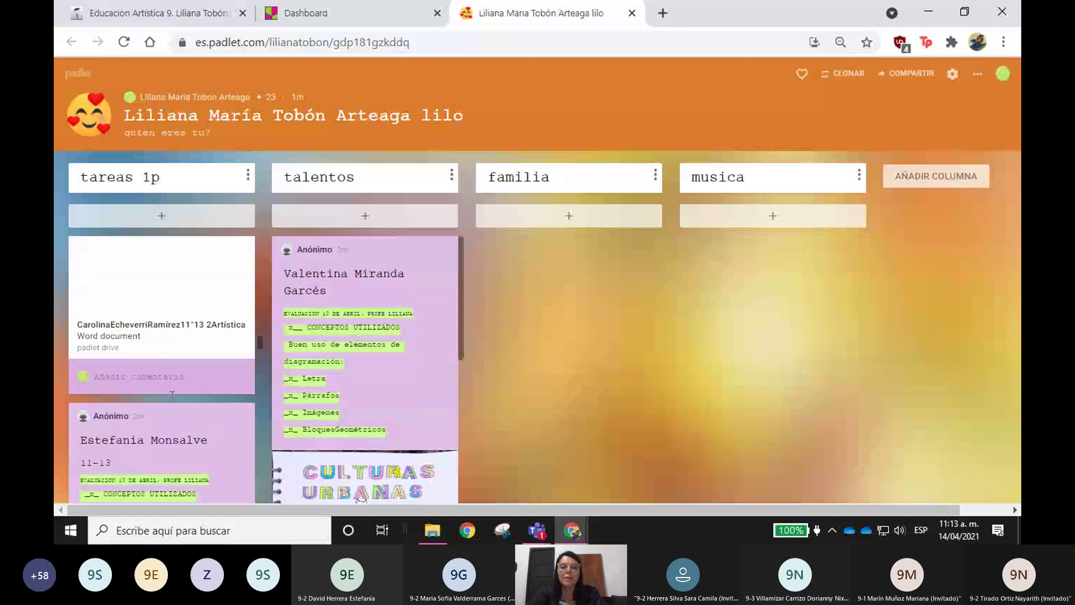
Step: Move another evaluated post from the tareas 1p column to talentos and try to move one to familia
{"action": "scroll", "coordinate": [170, 399], "scroll_direction": "down", "scroll_amount": 3}
{"action": "scroll", "coordinate": [171, 399], "scroll_direction": "down", "scroll_amount": 3}
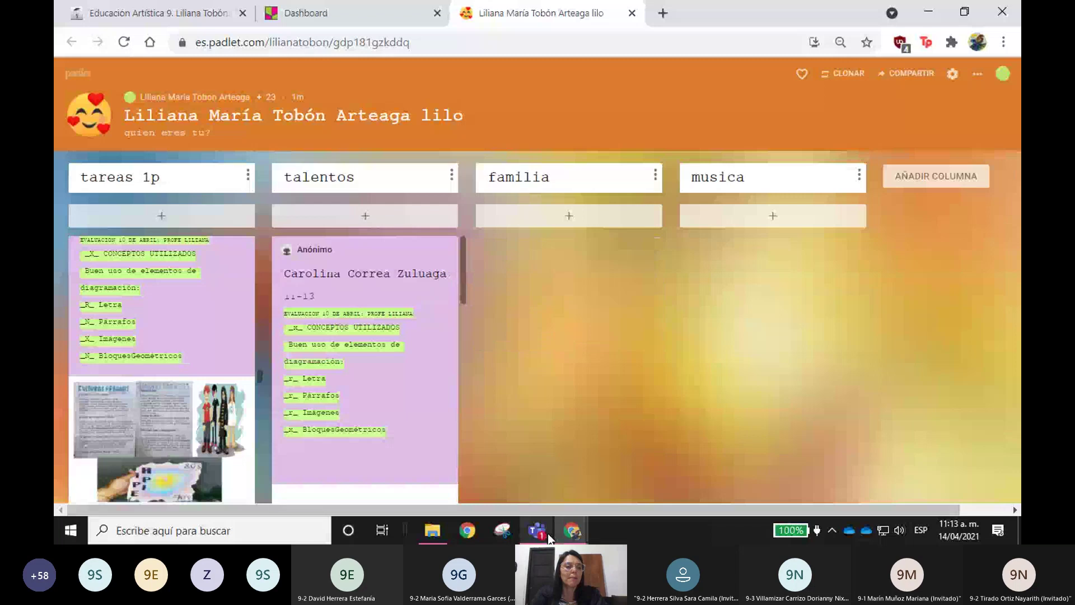
{"action": "mouse_move", "coordinate": [549, 536]}
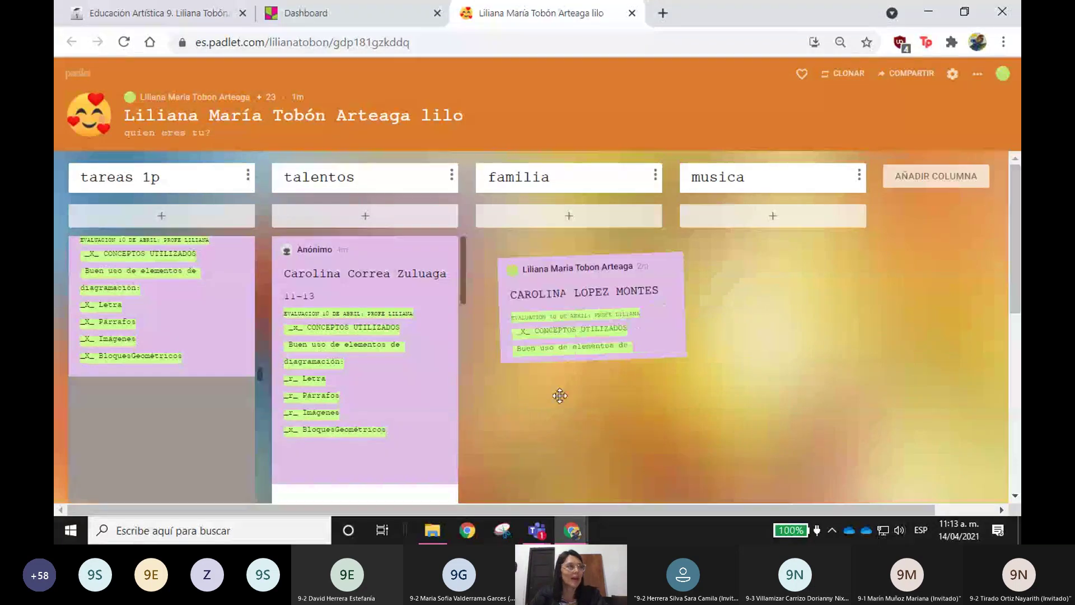
{"action": "left_click_drag", "start_coordinate": [559, 395], "coordinate": [559, 395]}
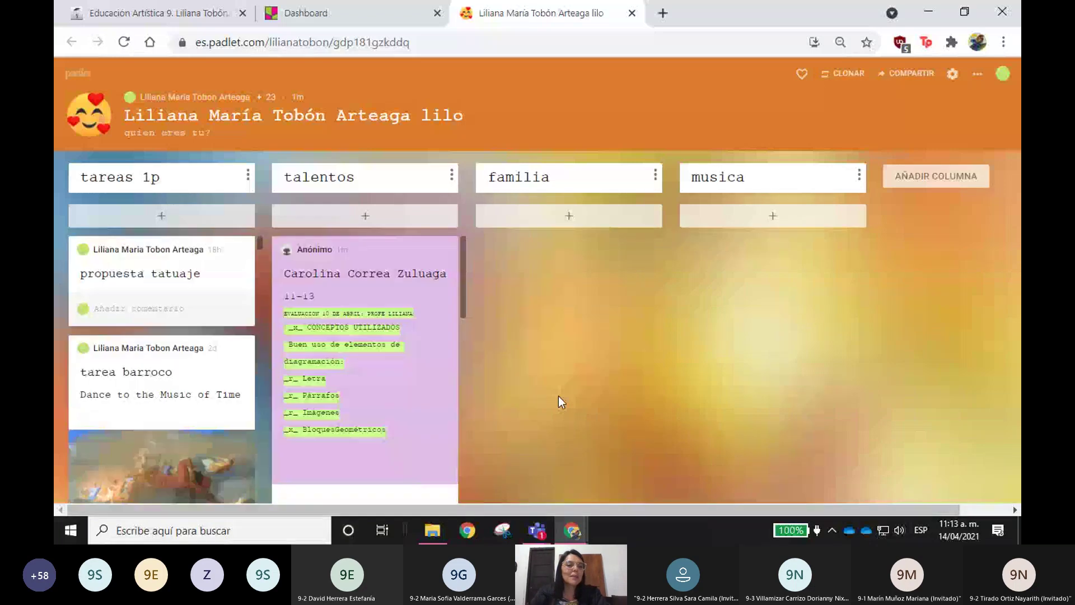
Step: Move the "propuesta tatuaje" post from tareas 1p to the musica column and close the padlet
{"action": "mouse_move", "coordinate": [189, 380]}
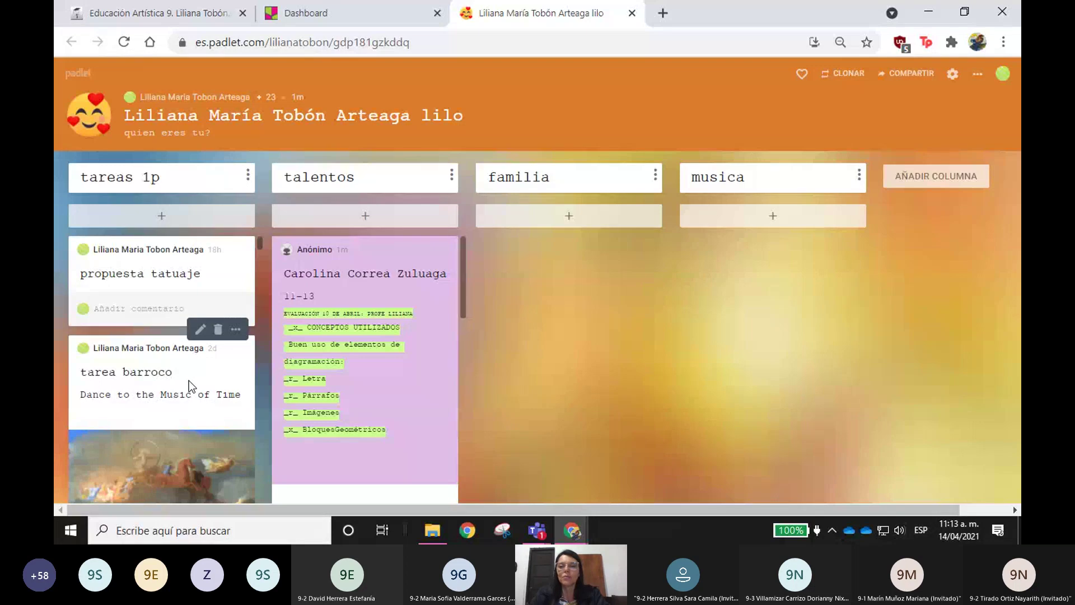
{"action": "left_click_drag", "start_coordinate": [168, 275], "coordinate": [764, 287]}
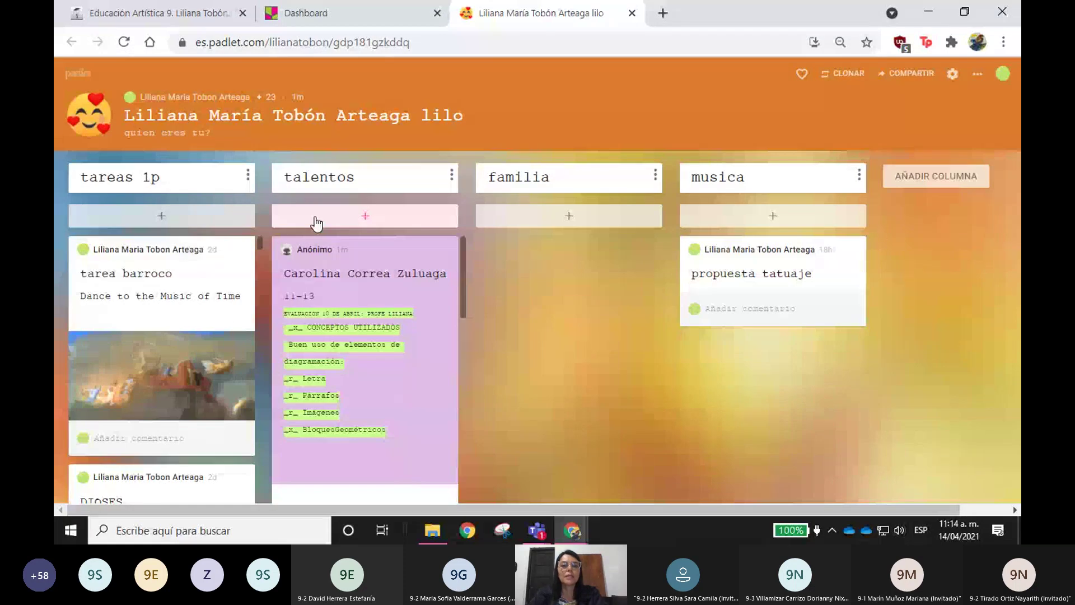
{"action": "left_click", "coordinate": [632, 13]}
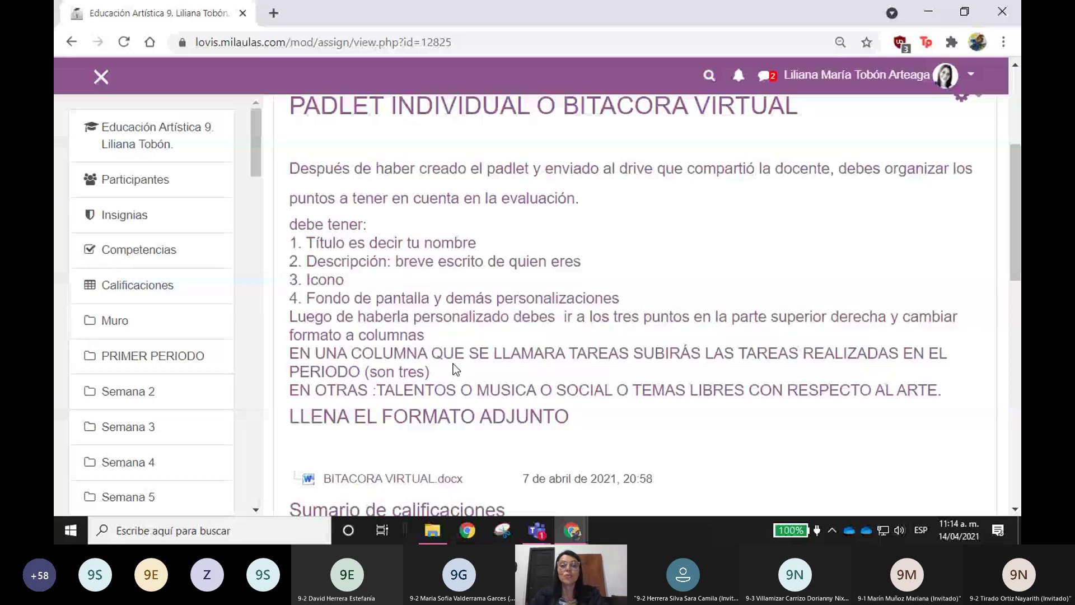
Step: Open the list of all submissions for the PADLET INDIVIDUAL O BITACORA VIRTUAL assignment and review the submission and grading statuses
{"action": "scroll", "coordinate": [452, 364], "scroll_direction": "down", "scroll_amount": 10}
{"action": "left_click", "coordinate": [586, 316]}
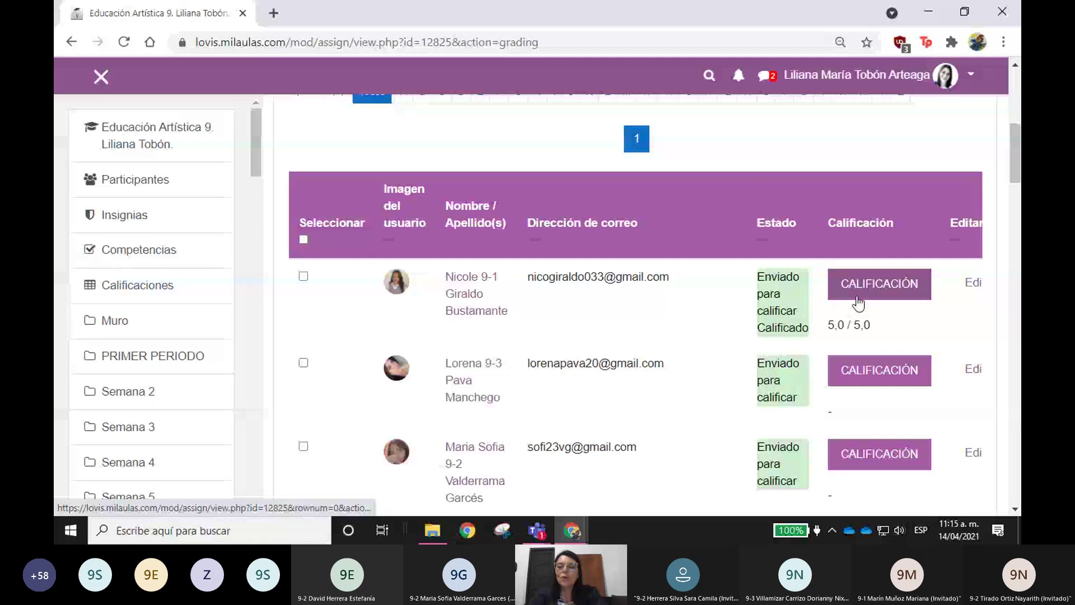
{"action": "scroll", "coordinate": [857, 303], "scroll_direction": "down", "scroll_amount": 1}
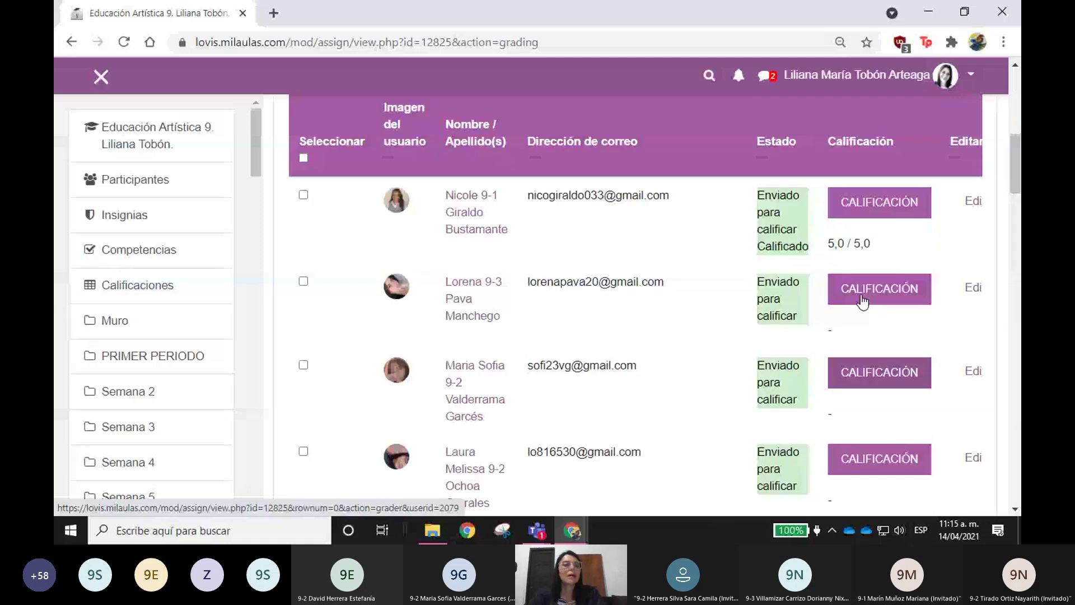
{"action": "left_click", "coordinate": [471, 211]}
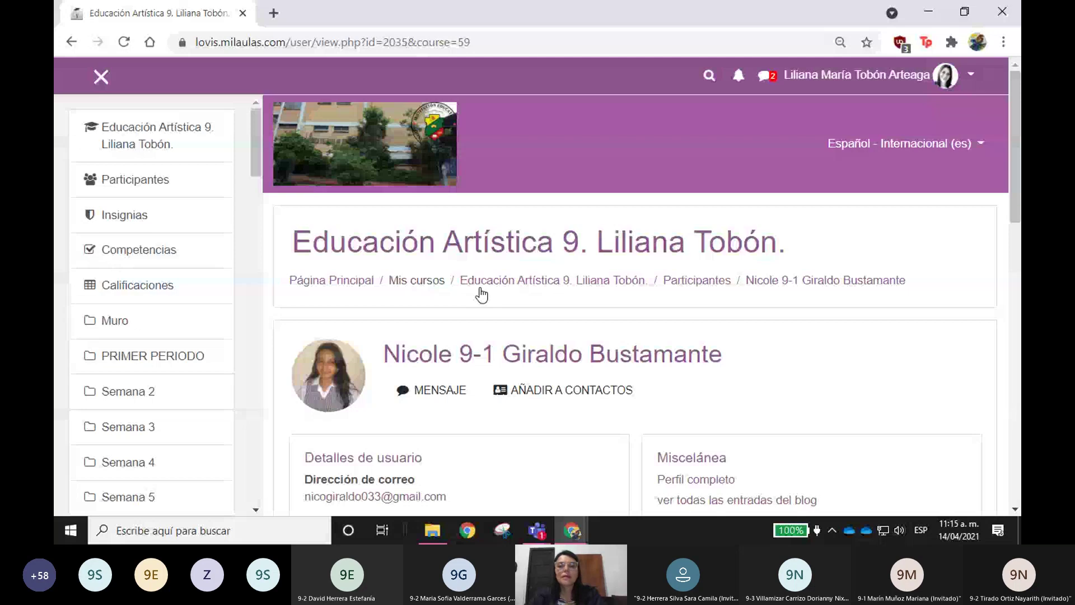
{"action": "key", "text": "alt+Left"}
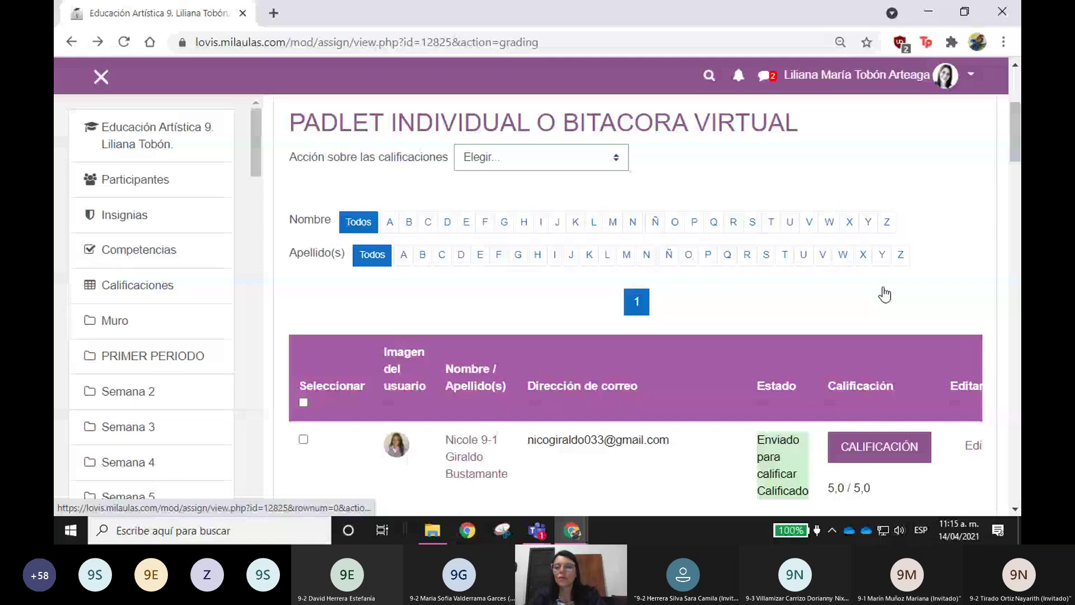
{"action": "scroll", "coordinate": [883, 294], "scroll_direction": "down", "scroll_amount": 3}
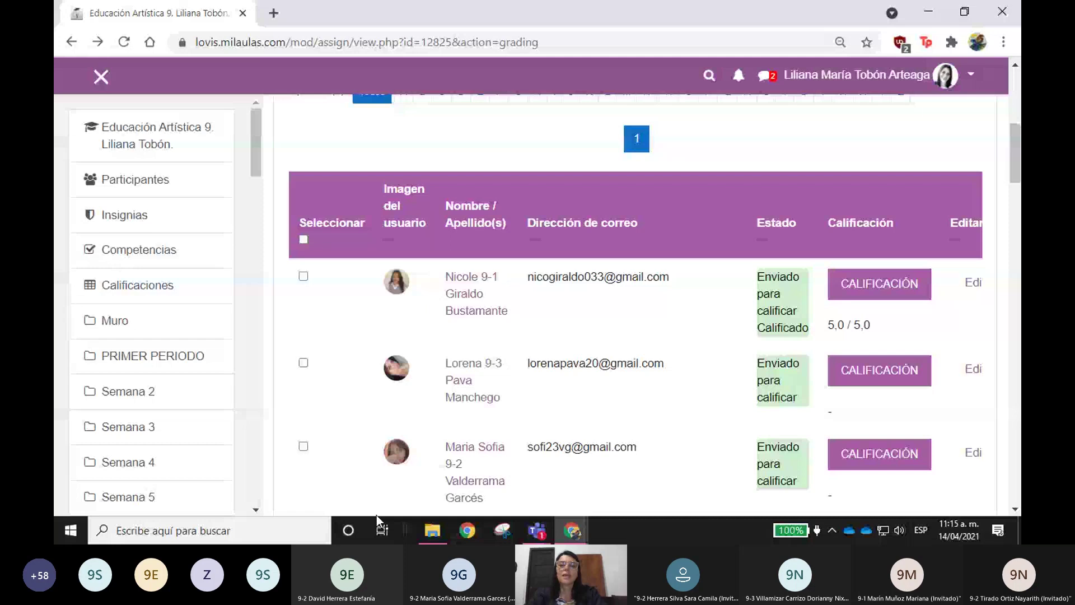
Step: Open the first student's submission, follow its padlet link and examine the posts in the Tareas Primer Perioso column
{"action": "left_click", "coordinate": [866, 288]}
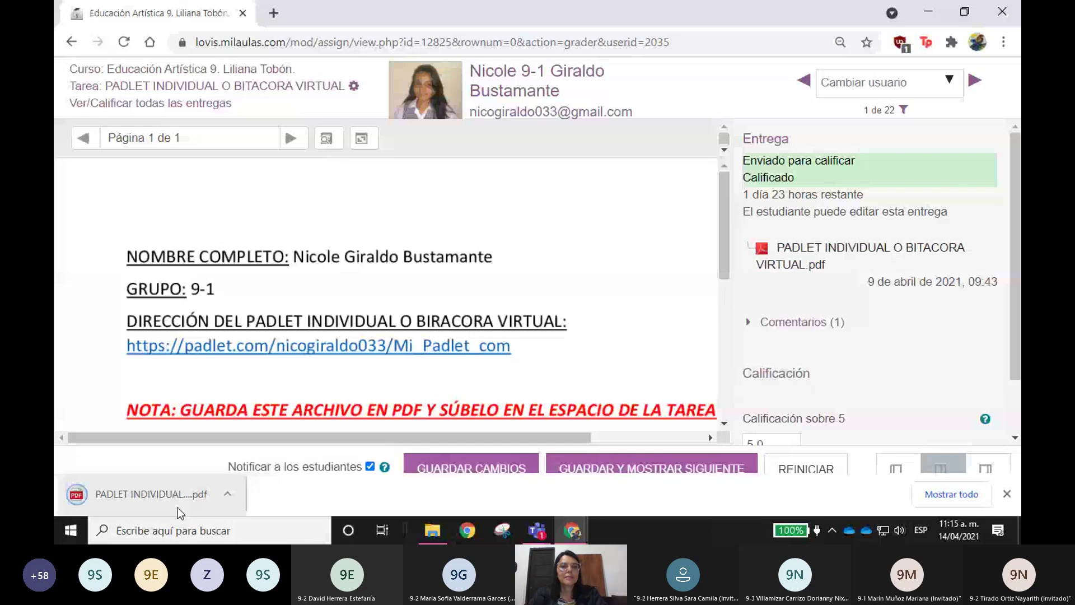
{"action": "left_click", "coordinate": [341, 344]}
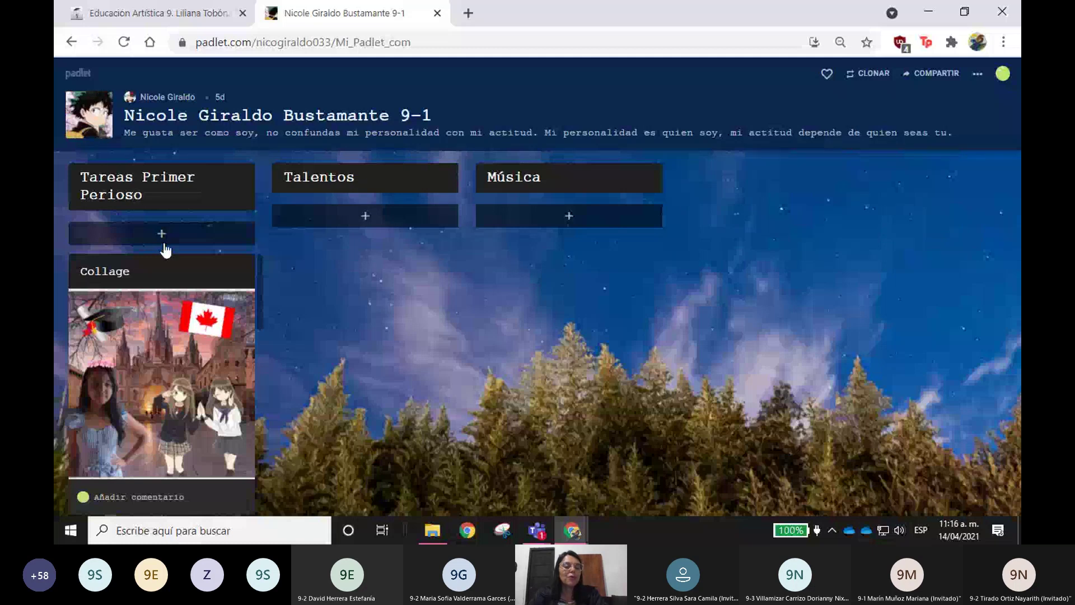
{"action": "scroll", "coordinate": [147, 323], "scroll_direction": "down", "scroll_amount": 4}
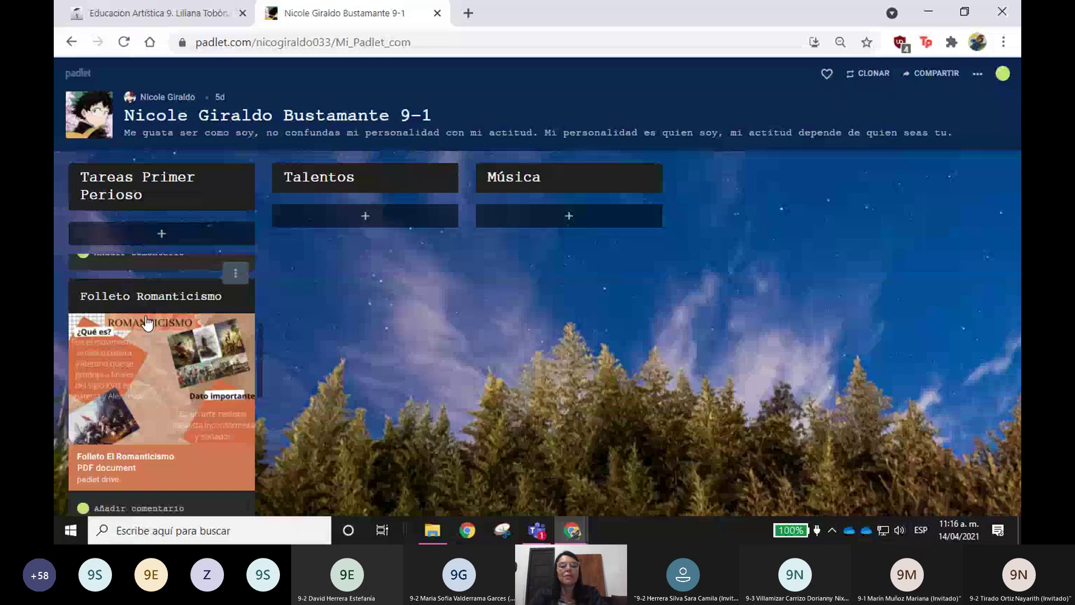
{"action": "scroll", "coordinate": [148, 328], "scroll_direction": "down", "scroll_amount": 5}
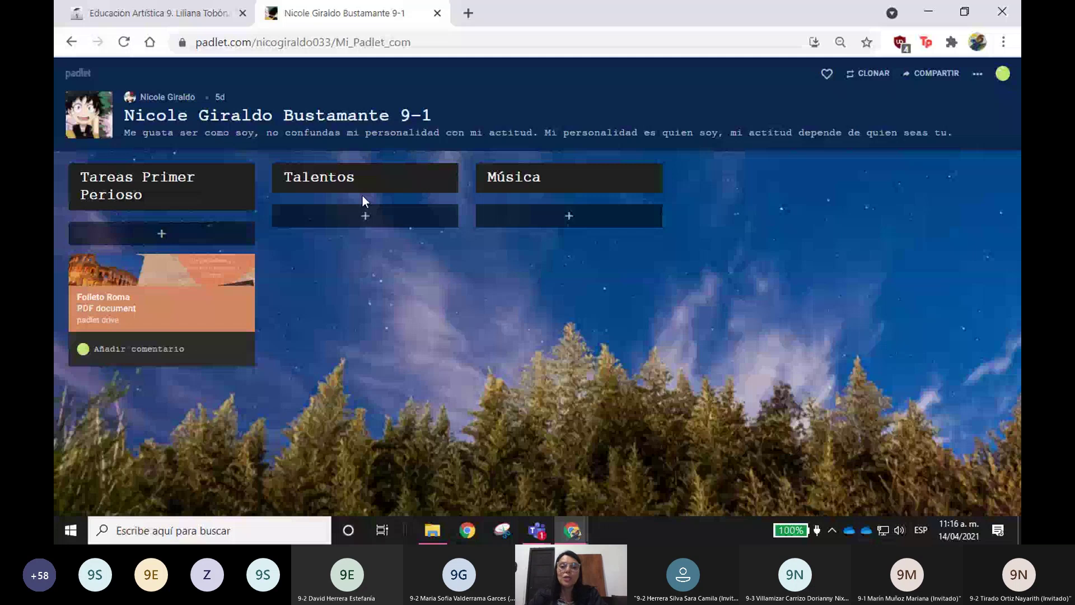
Step: Start a blank post in the student padlet's Música column, show all its attachment options and close the padlet
{"action": "left_click", "coordinate": [569, 220]}
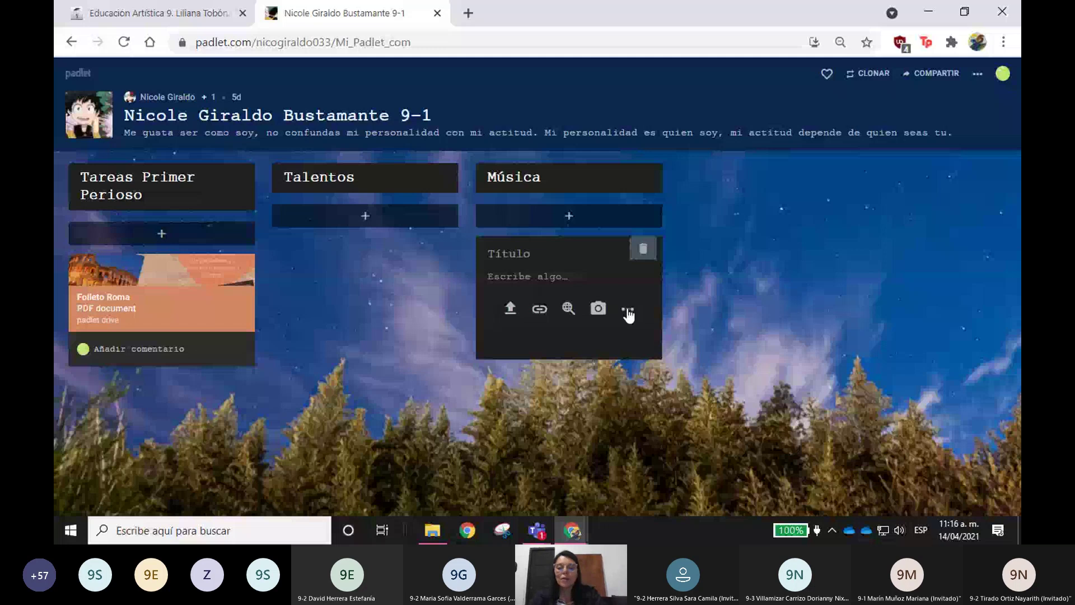
{"action": "left_click", "coordinate": [627, 312]}
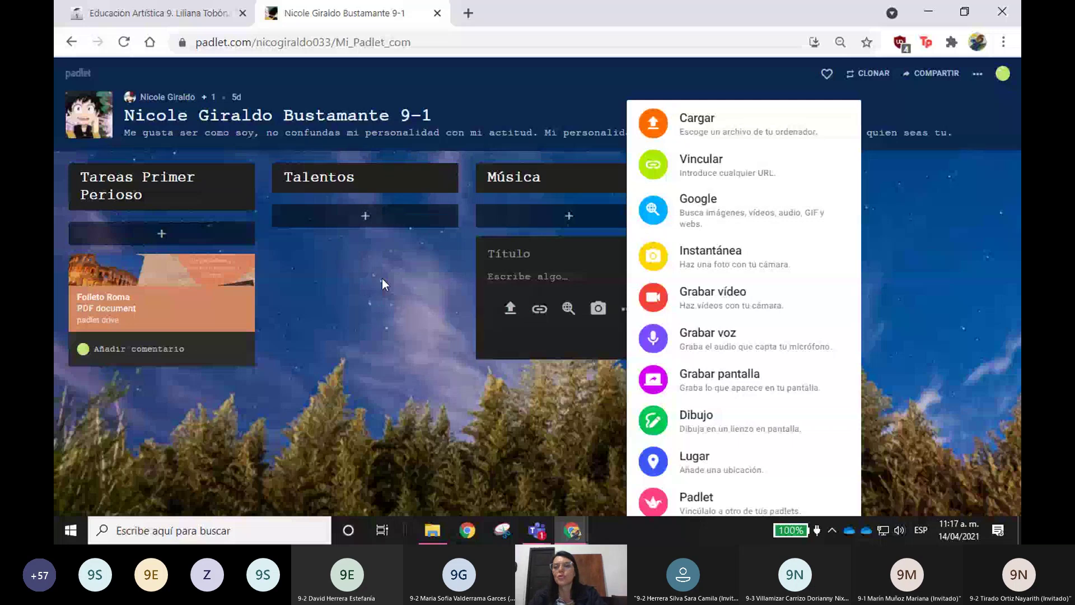
{"action": "key", "text": "ctrl+w"}
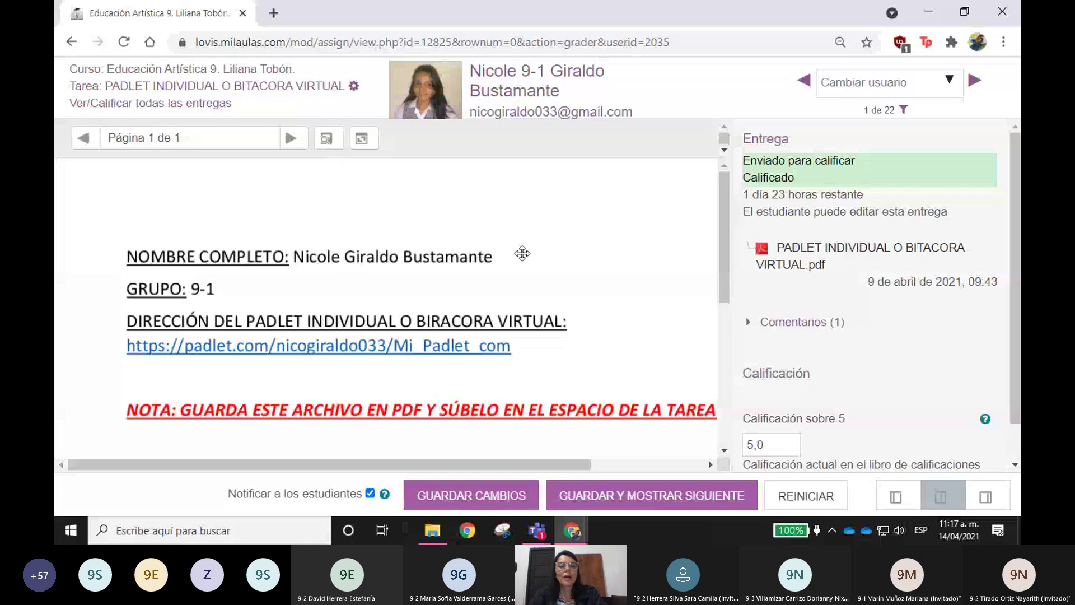
Step: Open the second student's Mi bitácora .pdf, inspect the columns of the linked padlet and return to the grading page
{"action": "left_click", "coordinate": [808, 251]}
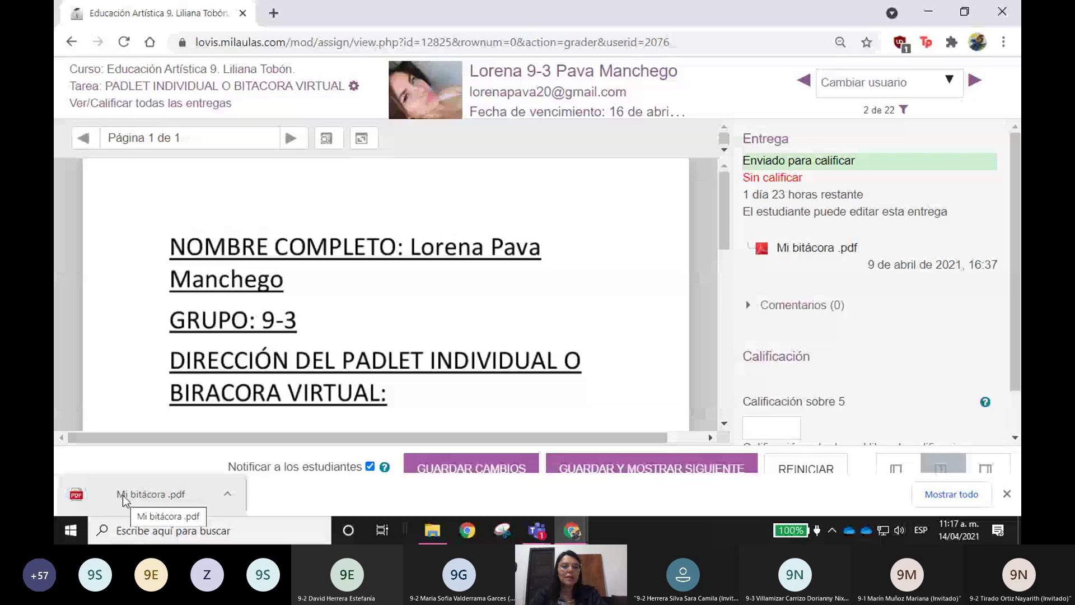
{"action": "left_click", "coordinate": [123, 496]}
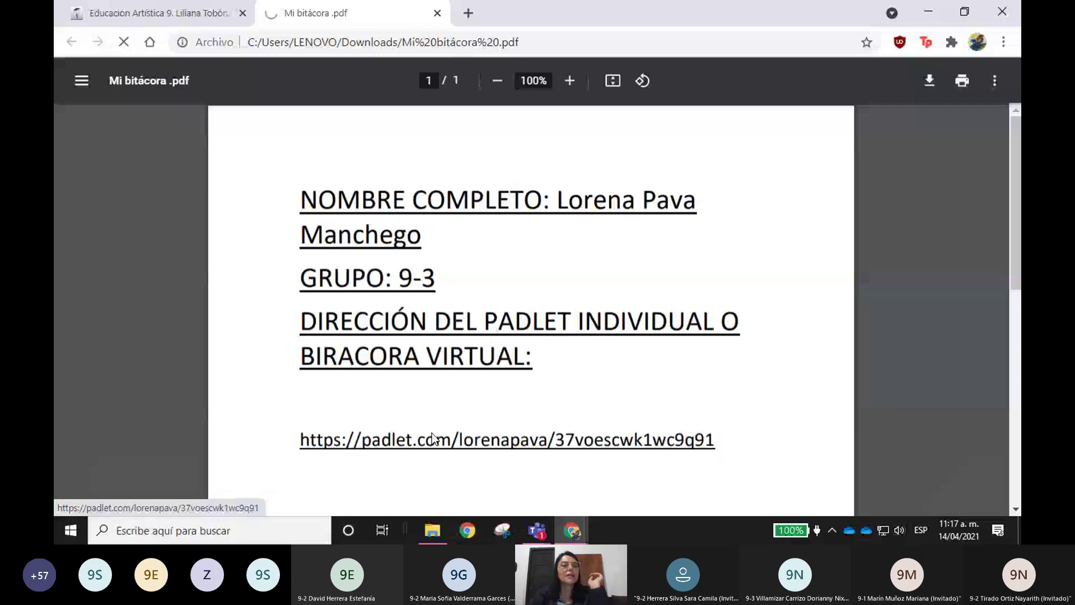
{"action": "left_click", "coordinate": [433, 439]}
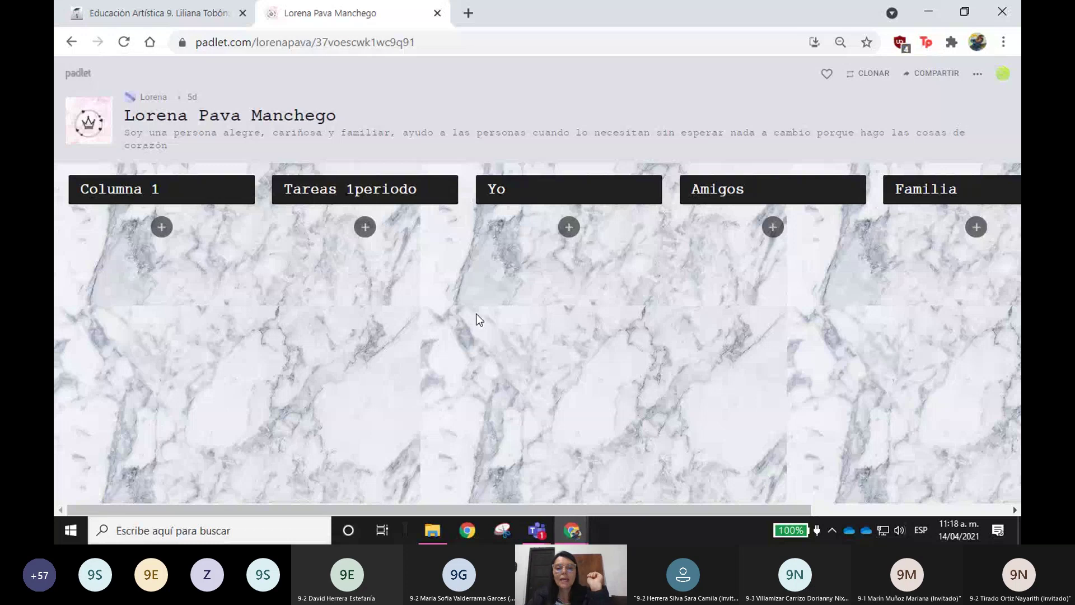
{"action": "left_click", "coordinate": [71, 44]}
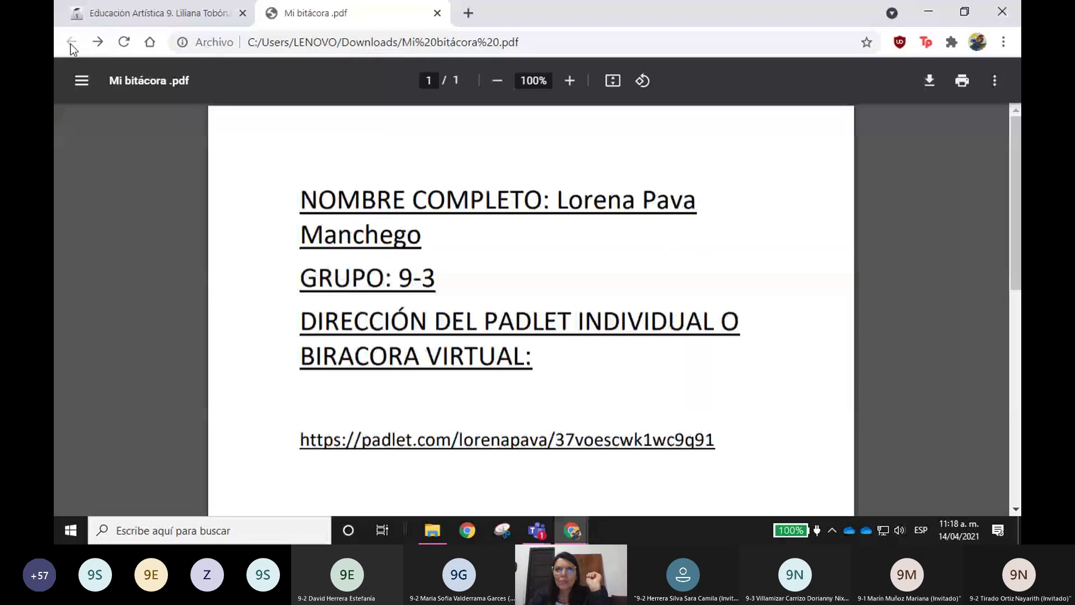
{"action": "left_click", "coordinate": [437, 13]}
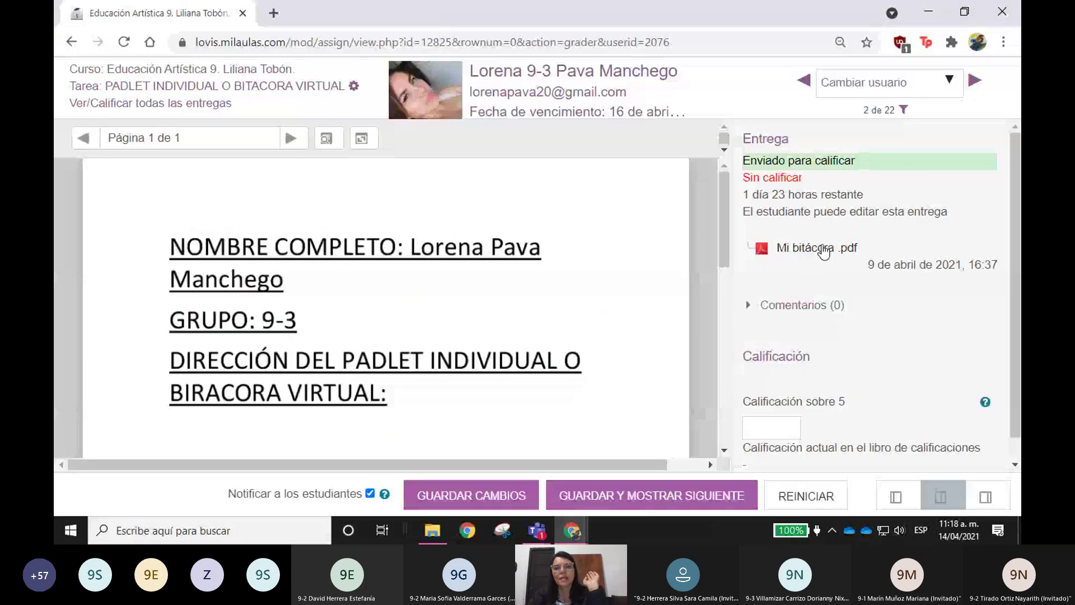
{"action": "scroll", "coordinate": [823, 252], "scroll_direction": "down", "scroll_amount": 1}
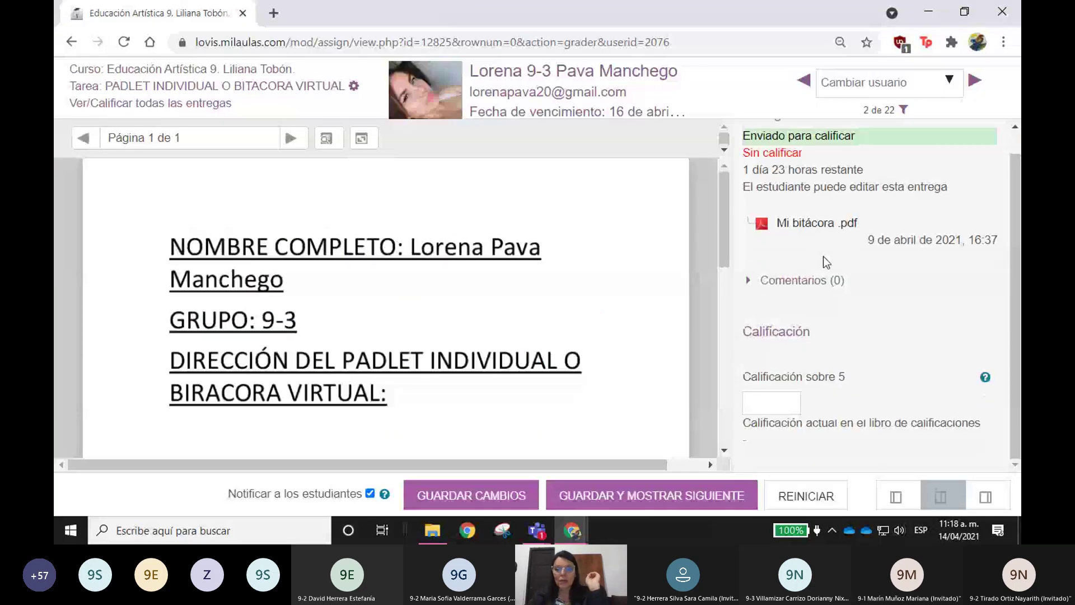
Step: Open the assignment's BITACORA VIRTUAL.docx form in Word with editing enabled, close it and review the assignment instructions
{"action": "left_click", "coordinate": [69, 46]}
{"action": "left_click", "coordinate": [69, 45]}
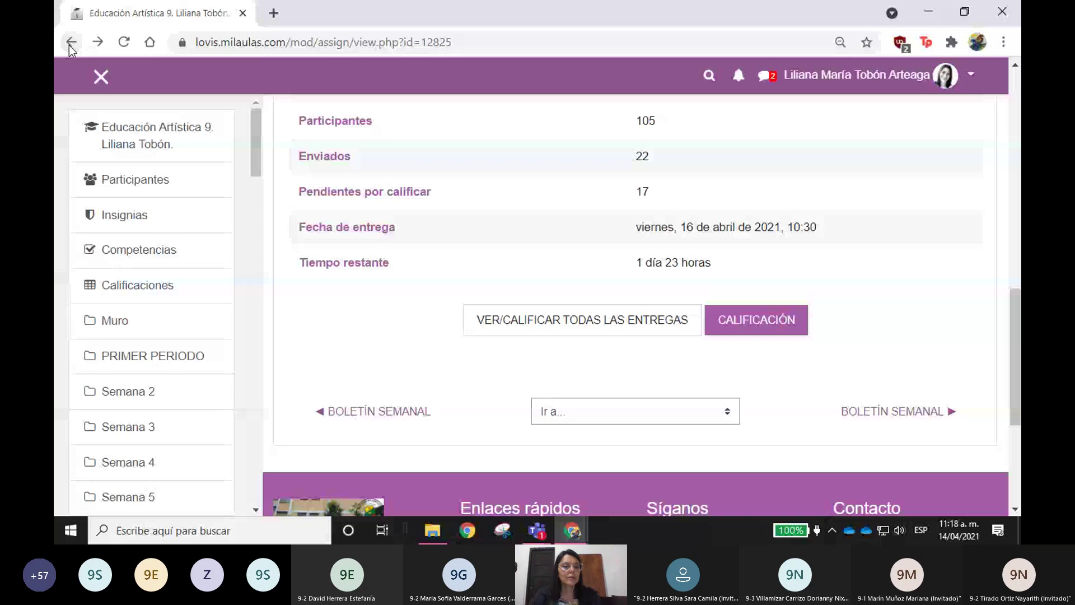
{"action": "left_click", "coordinate": [70, 42]}
{"action": "left_click", "coordinate": [115, 498]}
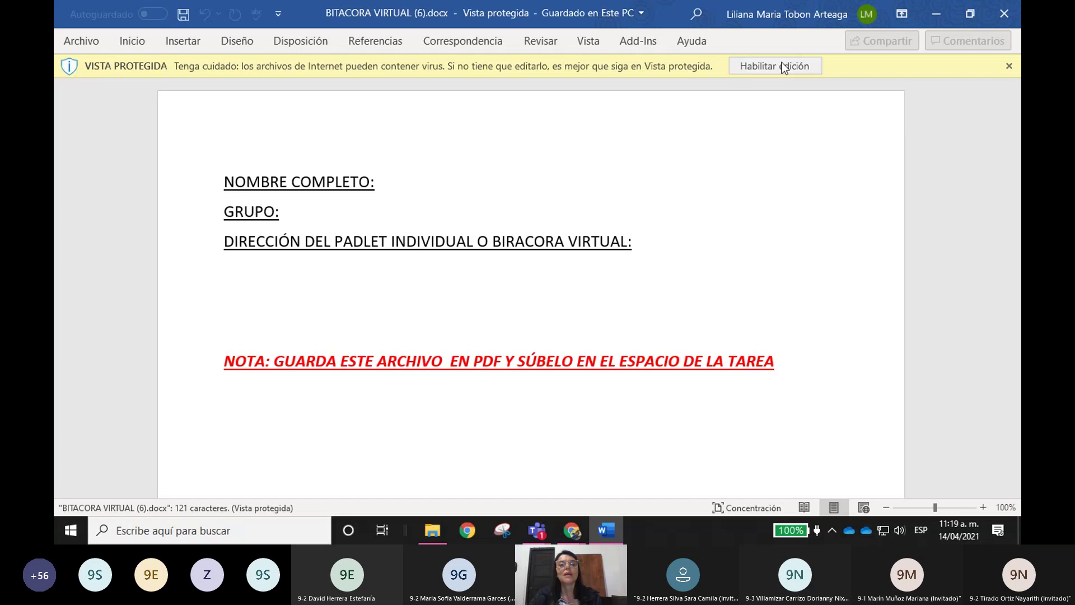
{"action": "left_click", "coordinate": [782, 65]}
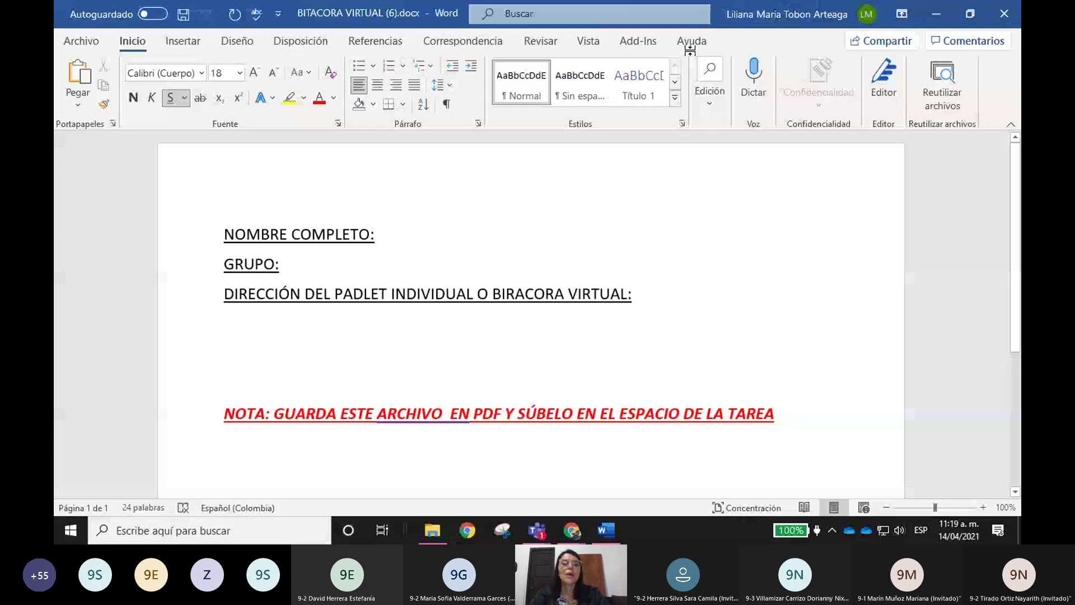
{"action": "left_click", "coordinate": [1005, 13]}
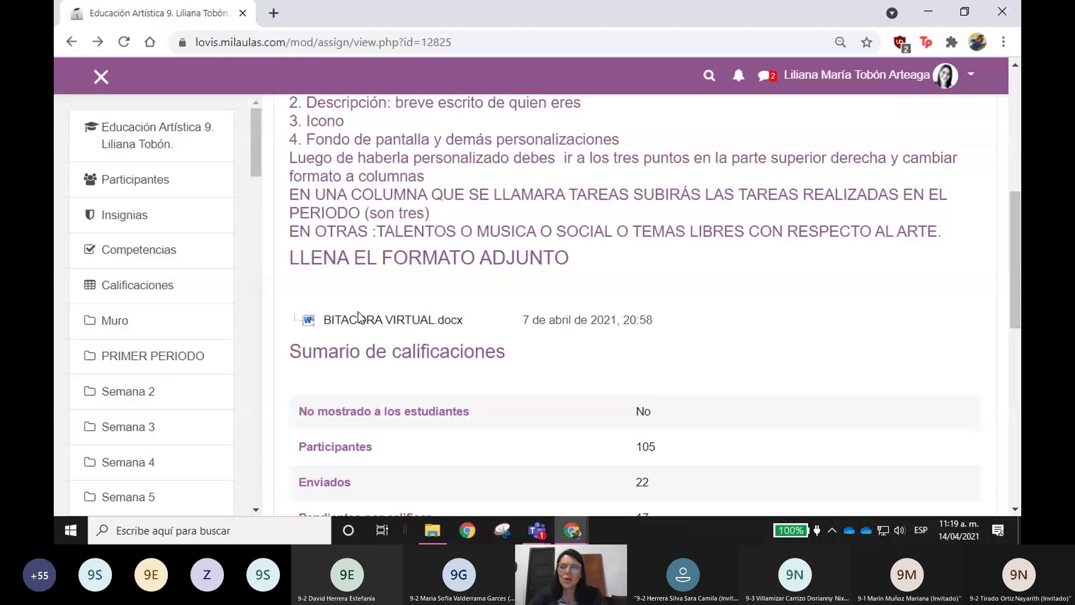
{"action": "scroll", "coordinate": [358, 314], "scroll_direction": "up", "scroll_amount": 5}
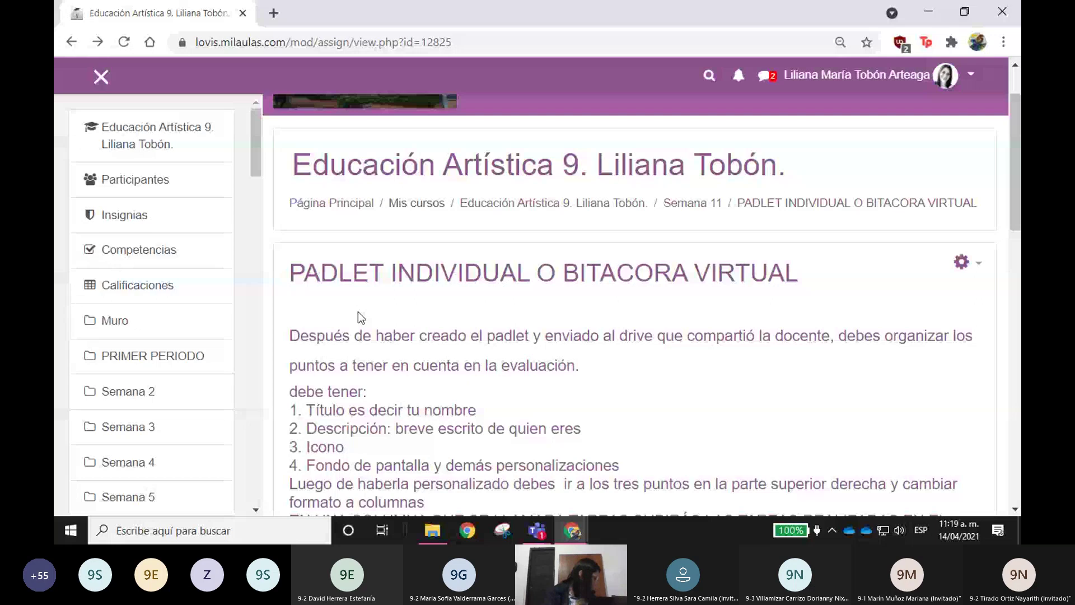
{"action": "scroll", "coordinate": [358, 318], "scroll_direction": "down", "scroll_amount": 4}
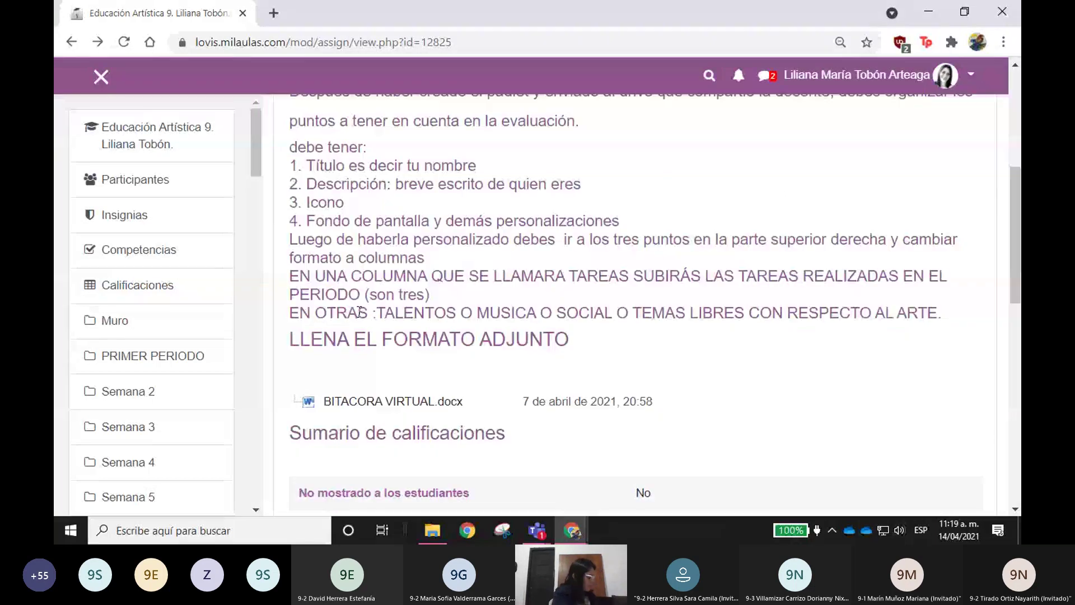